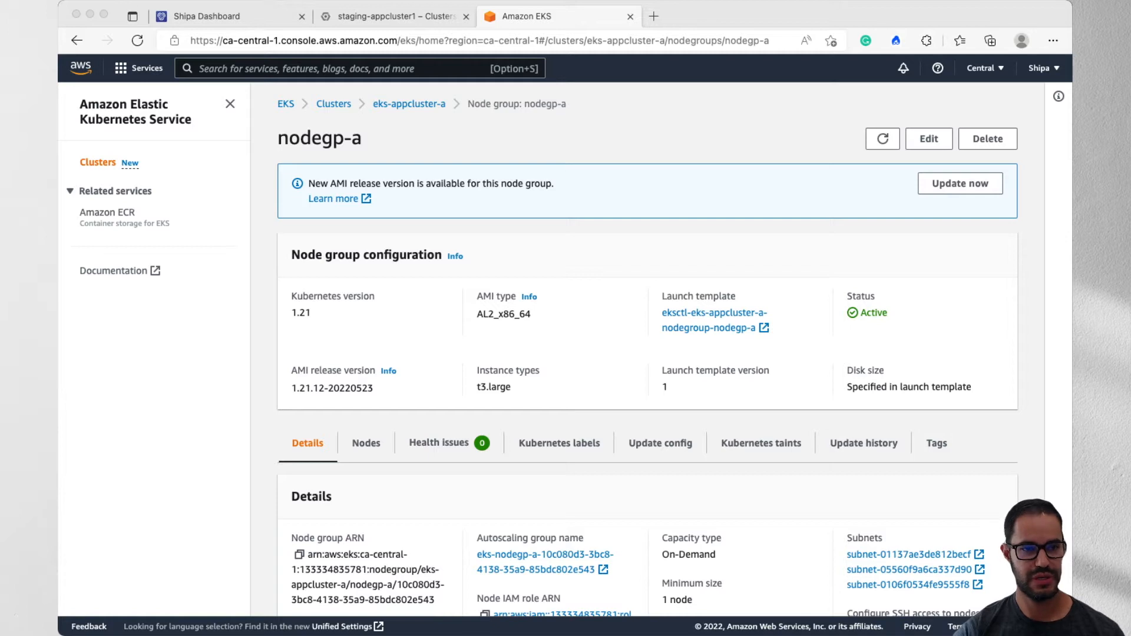
- Look at the staging-appcluster1 cluster page, switch to the terminal and run kubectl get namespaces
click(396, 16)
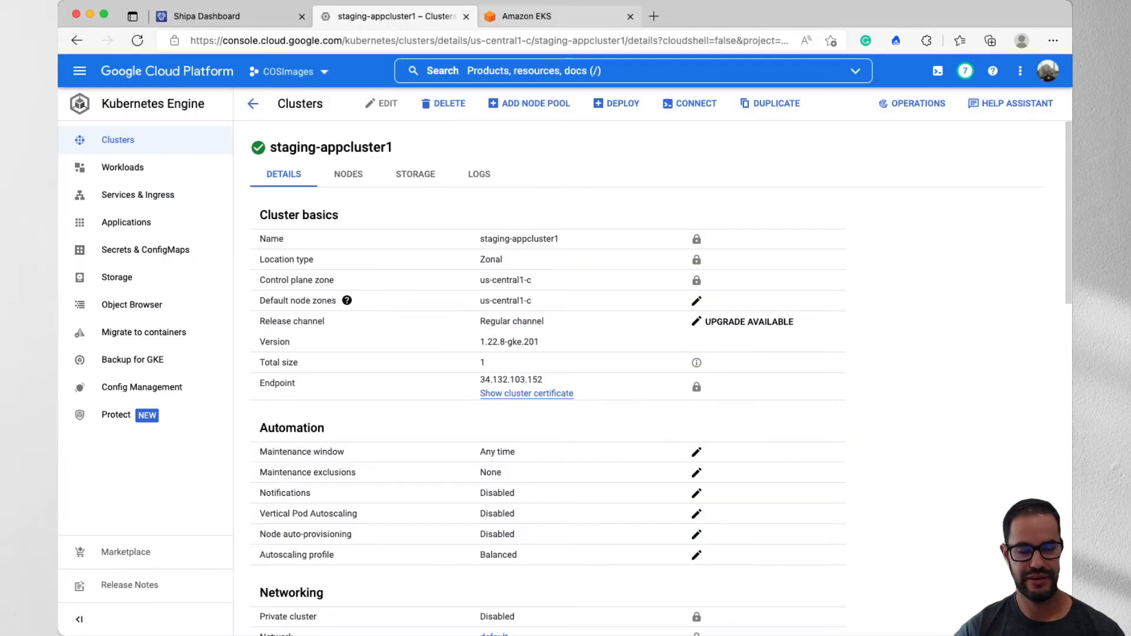
key(ctrl+Tab)
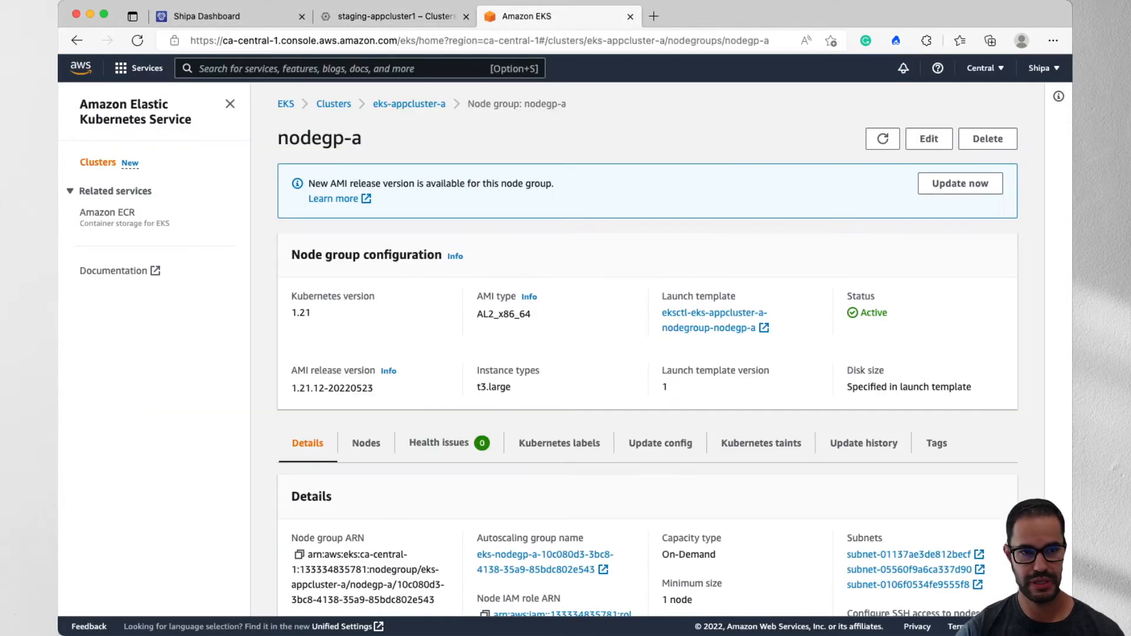
key(super+Tab)
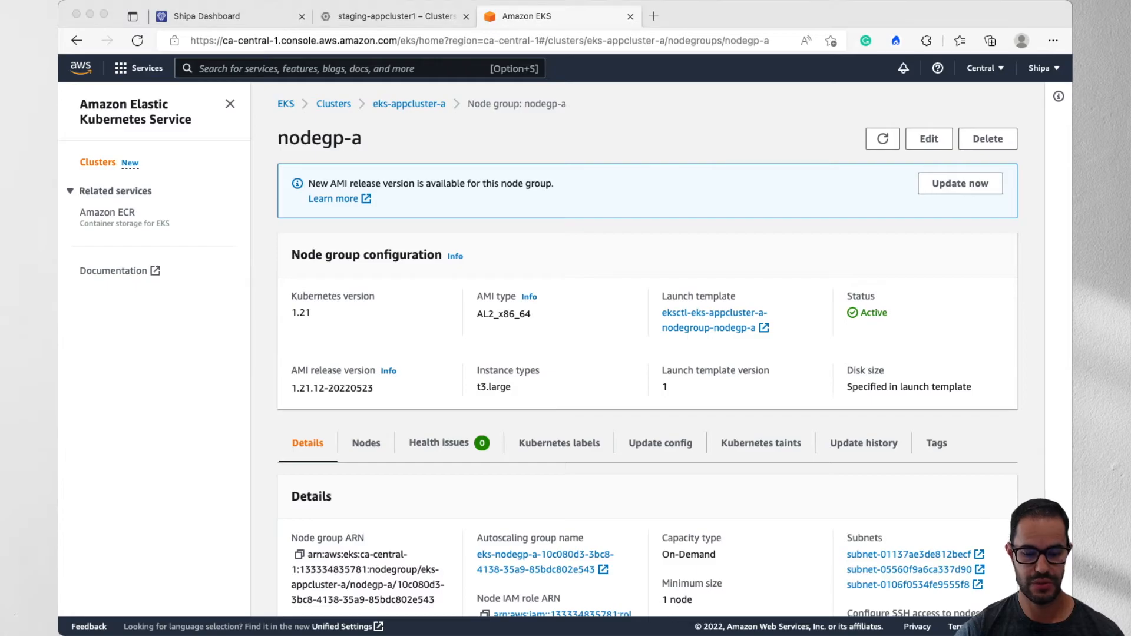
text(kubectl)
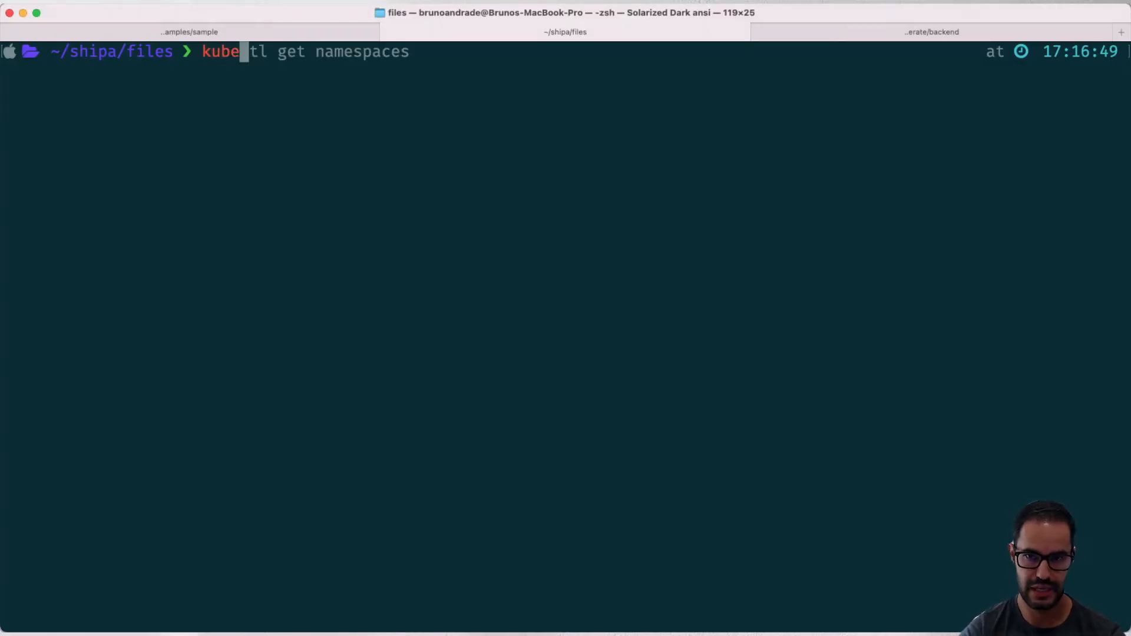
key(Right)
key(Return)
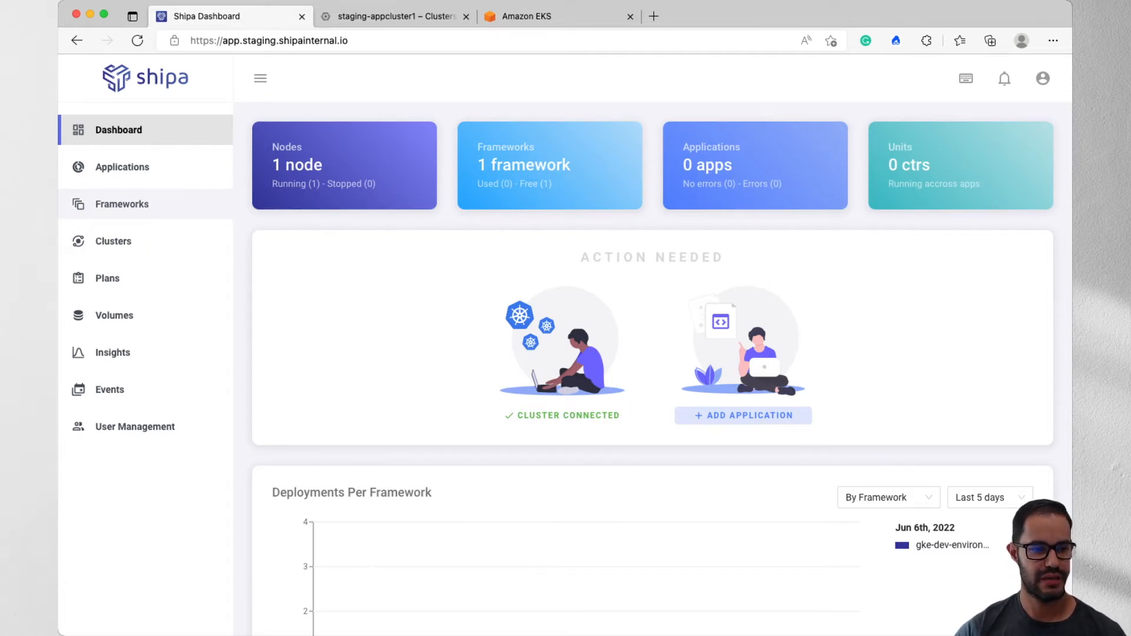
- Start creating a framework in the Shipa Dashboard with the purpose Discover existing applications and proceed to its general configuration
click(122, 204)
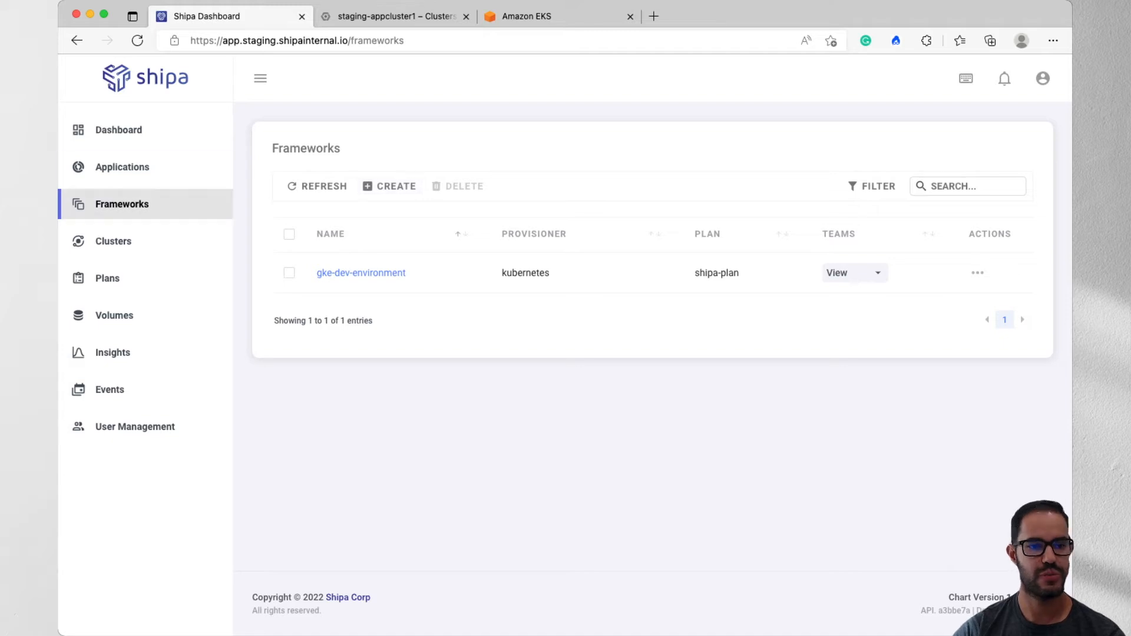
click(390, 186)
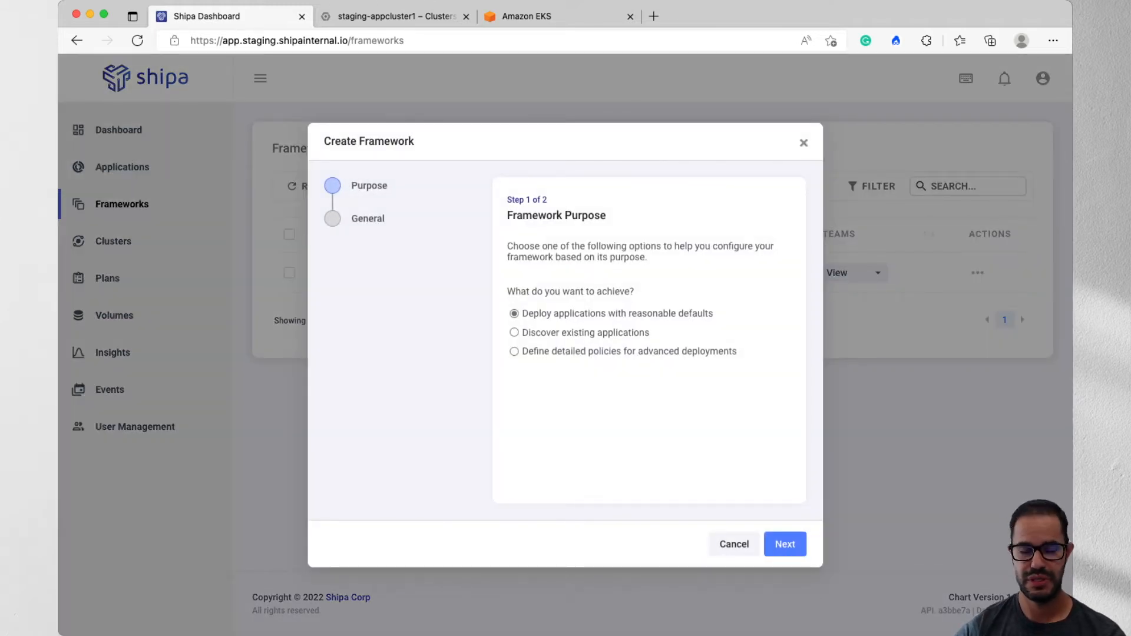
click(514, 333)
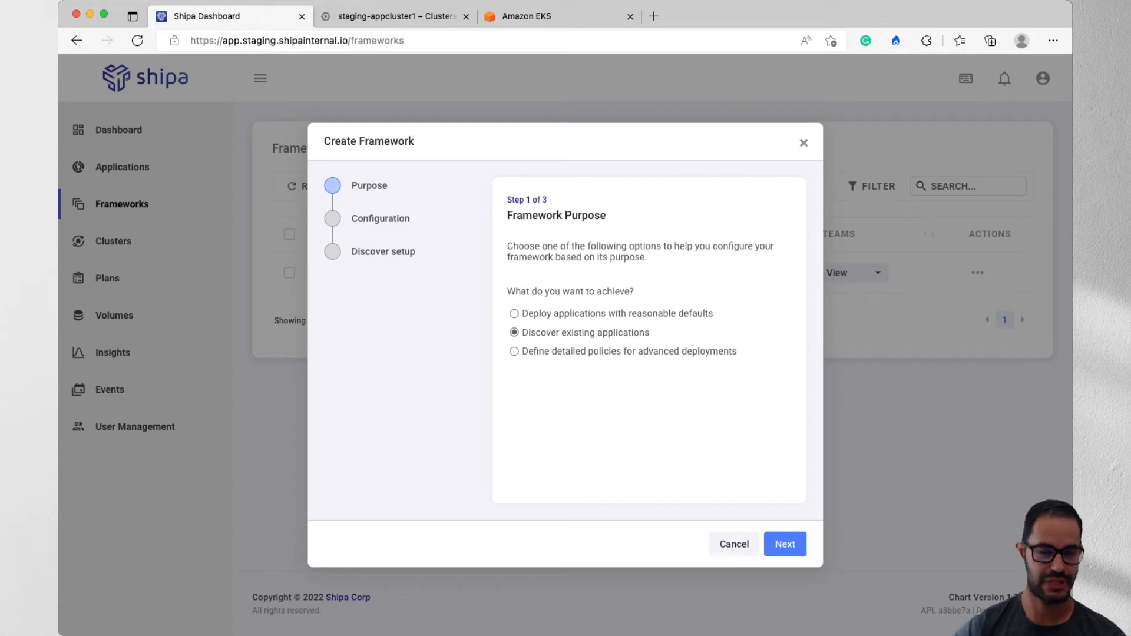
click(785, 544)
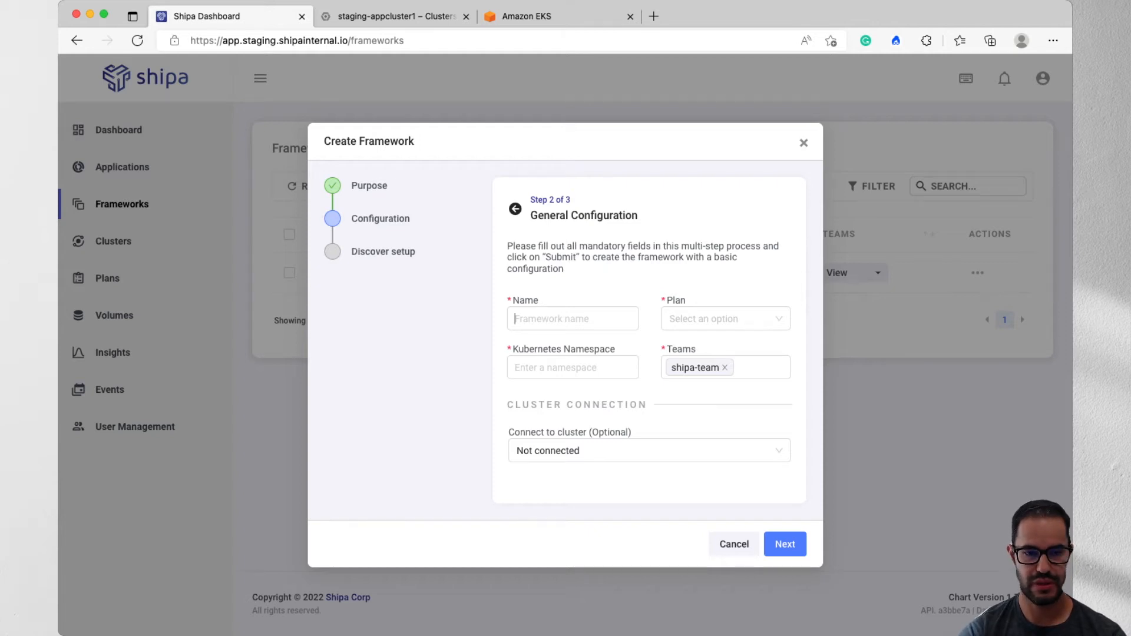
- Name the framework magento-dev, select the production plan and set the Kubernetes namespace to magento-dev
text(magento-dev)
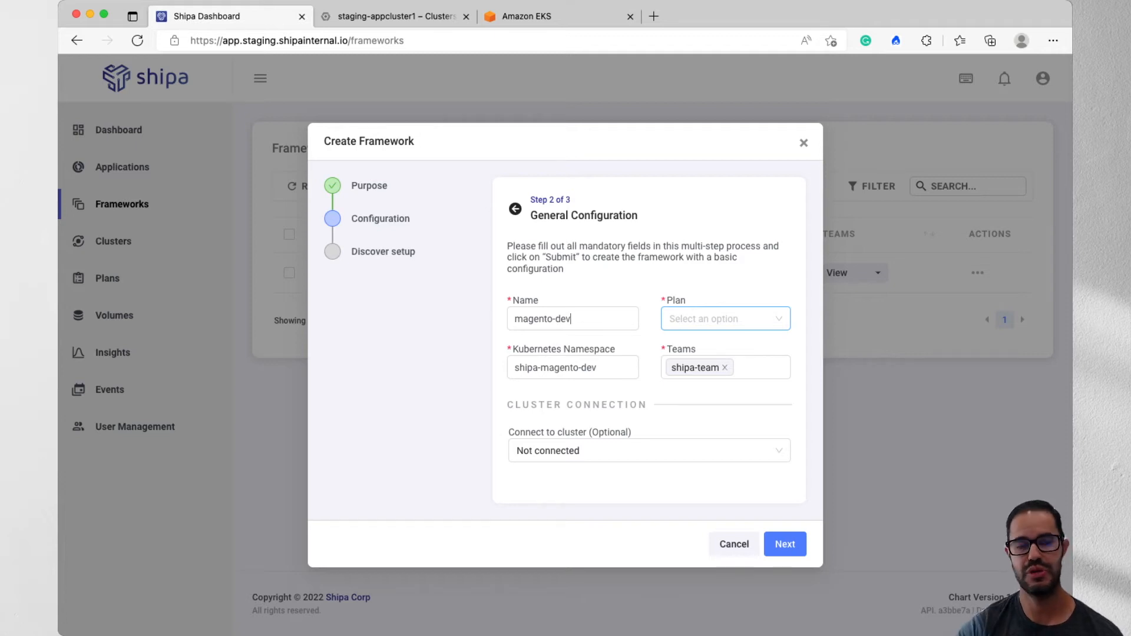
click(726, 318)
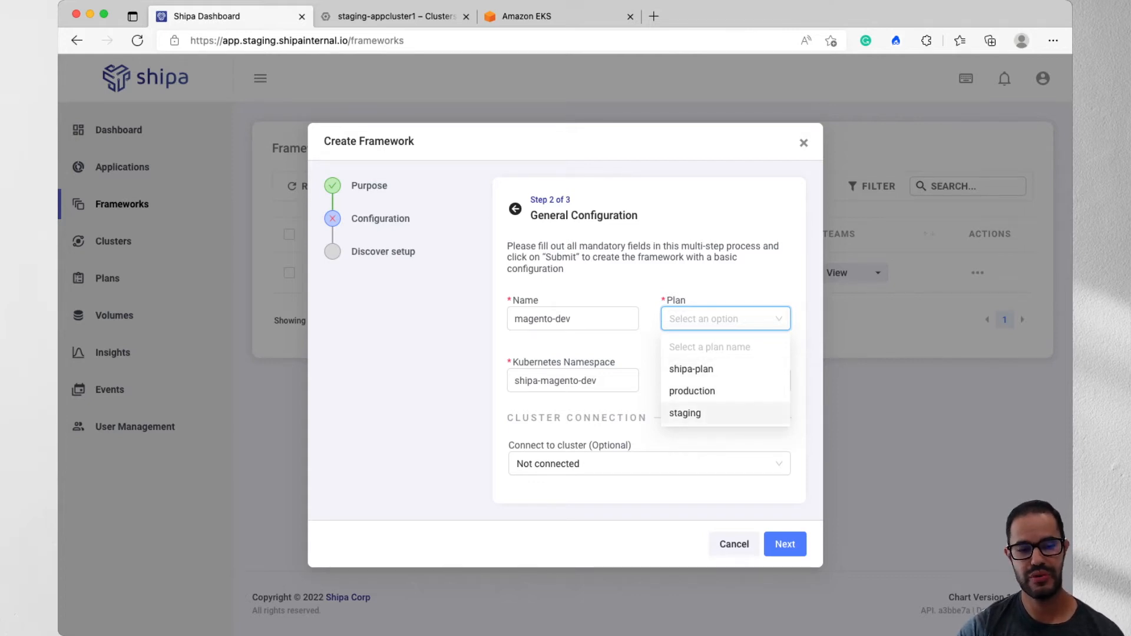
click(692, 390)
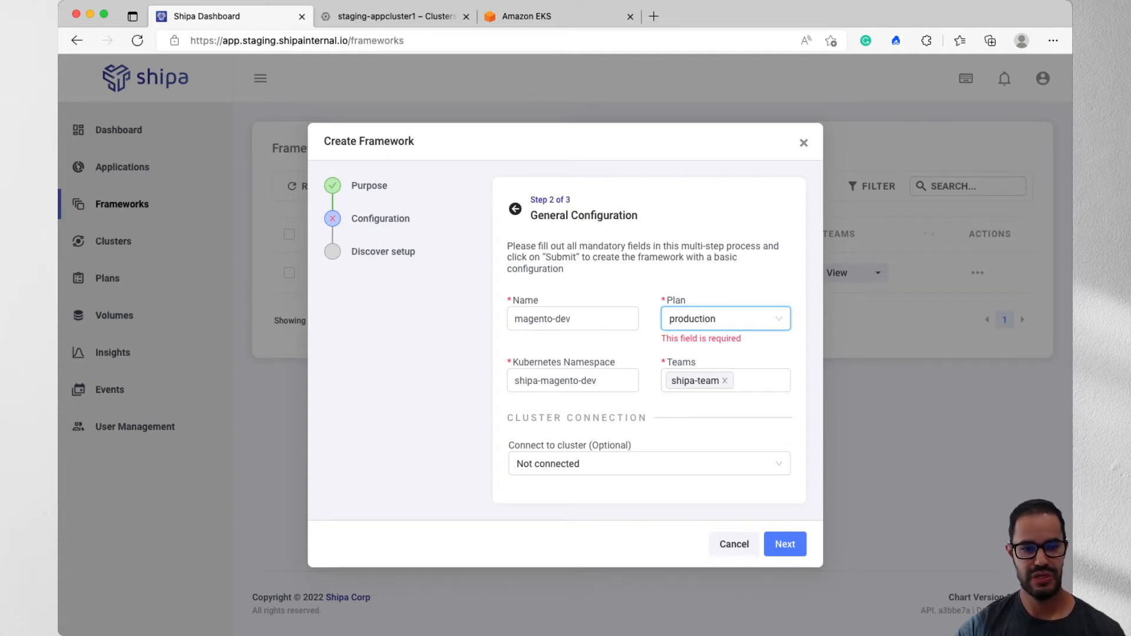
drag(541, 382, 514, 381)
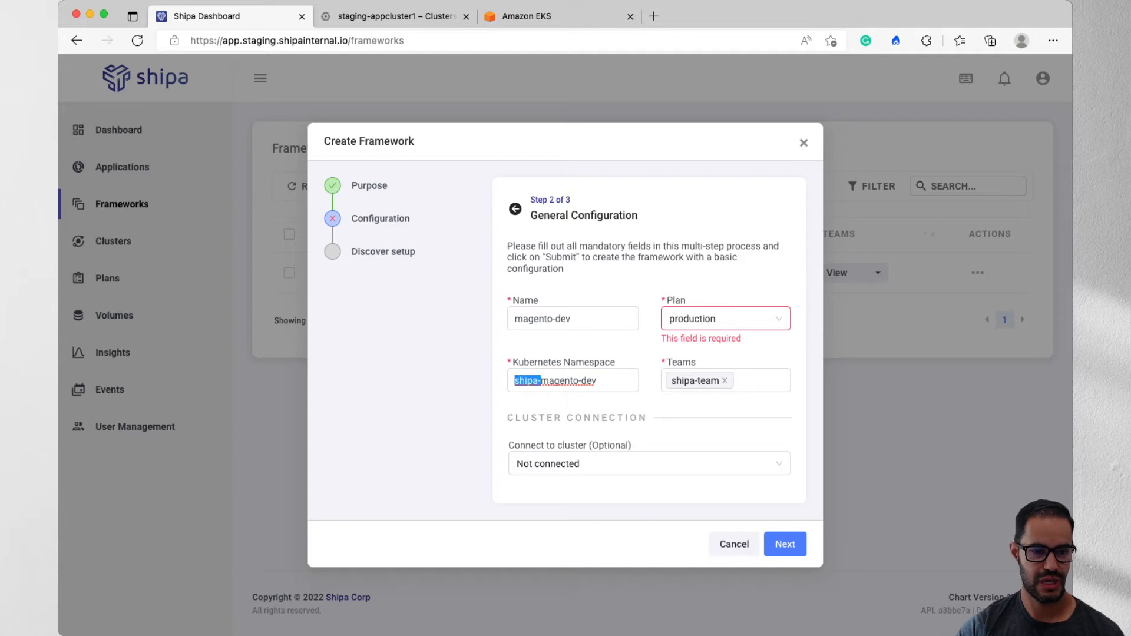
key(BackSpace)
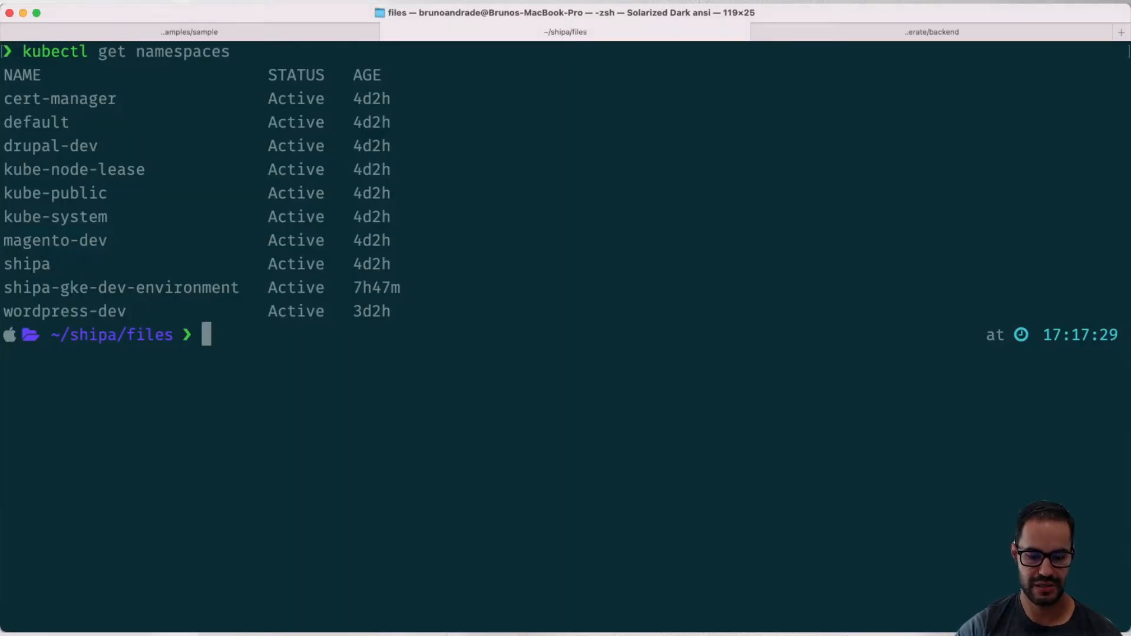
- Highlight magento-dev in the terminal's namespace list to check it against the framework's namespace
drag(5, 240, 116, 241)
key(super+Tab)
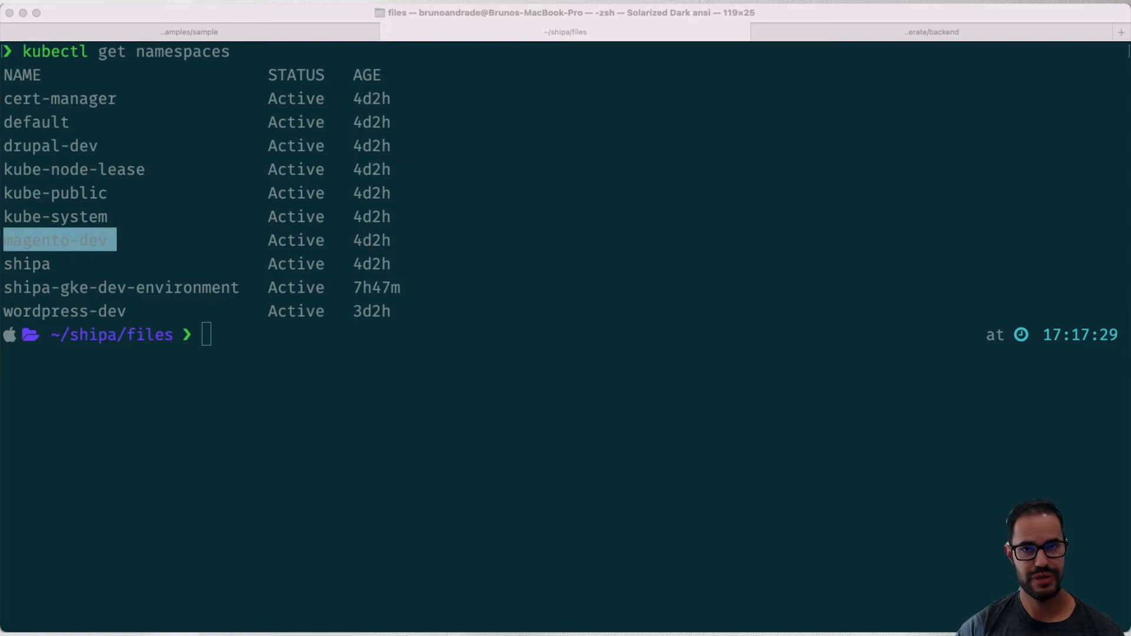
click(207, 334)
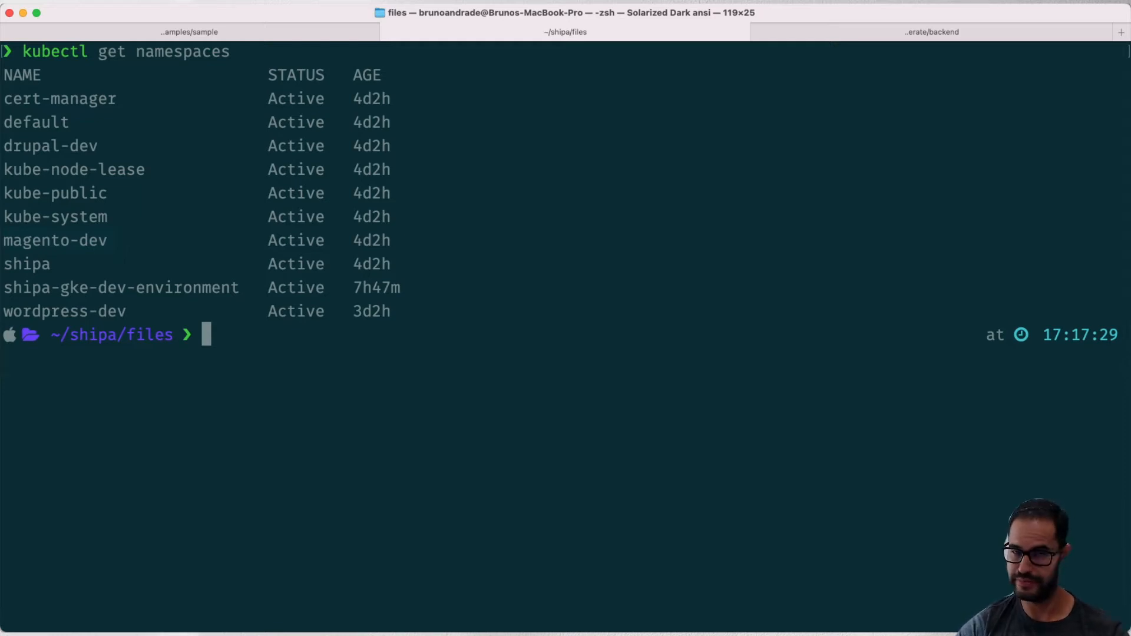
double_click(55, 240)
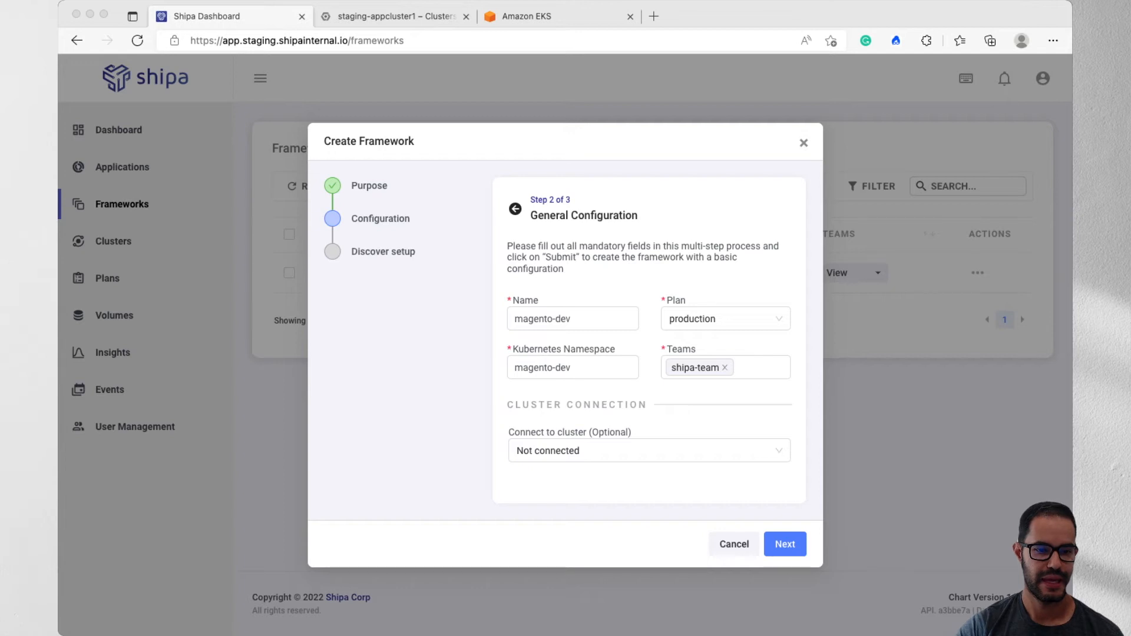
- Connect the framework to the cluster shipa-cluster-b6n-l / nginx and proceed to the discovery setup
click(649, 451)
click(649, 450)
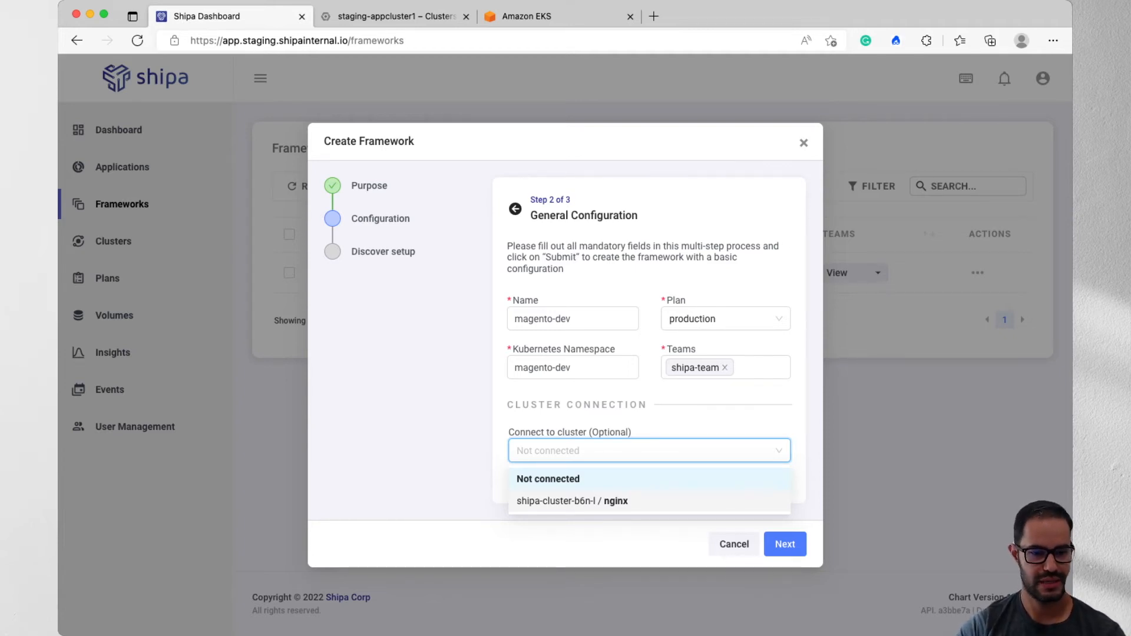
click(572, 500)
click(784, 544)
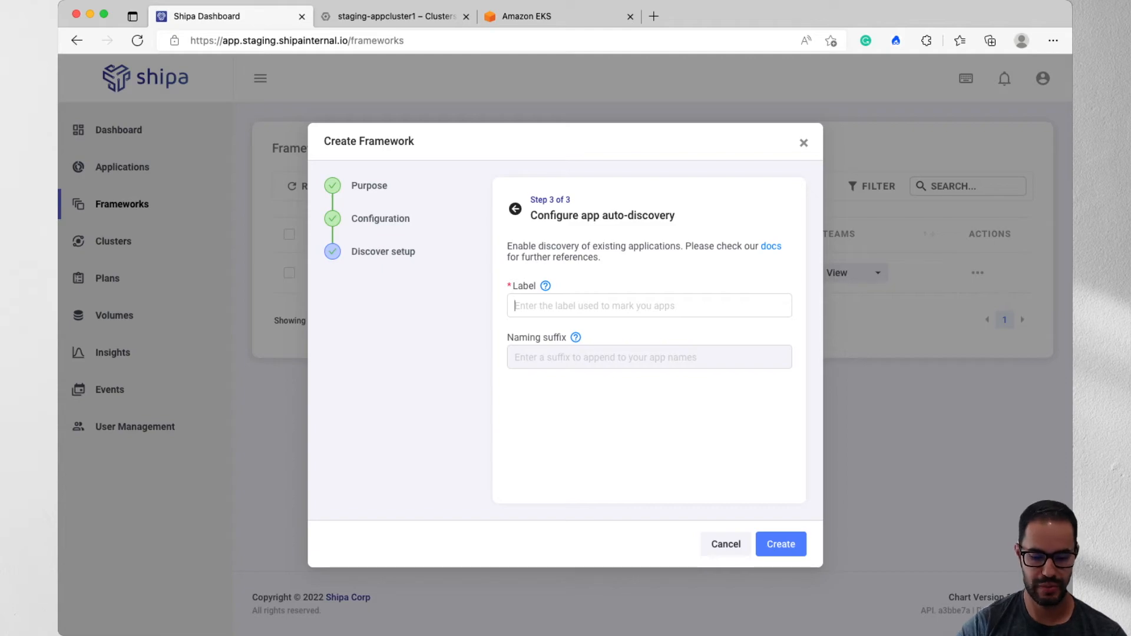
- Switch to the terminal and list the pods in the namespace with kubectl get pods -n magento-dev
key(super+Tab)
text(kubectl get pods -n)
key(Right)
key(Return)
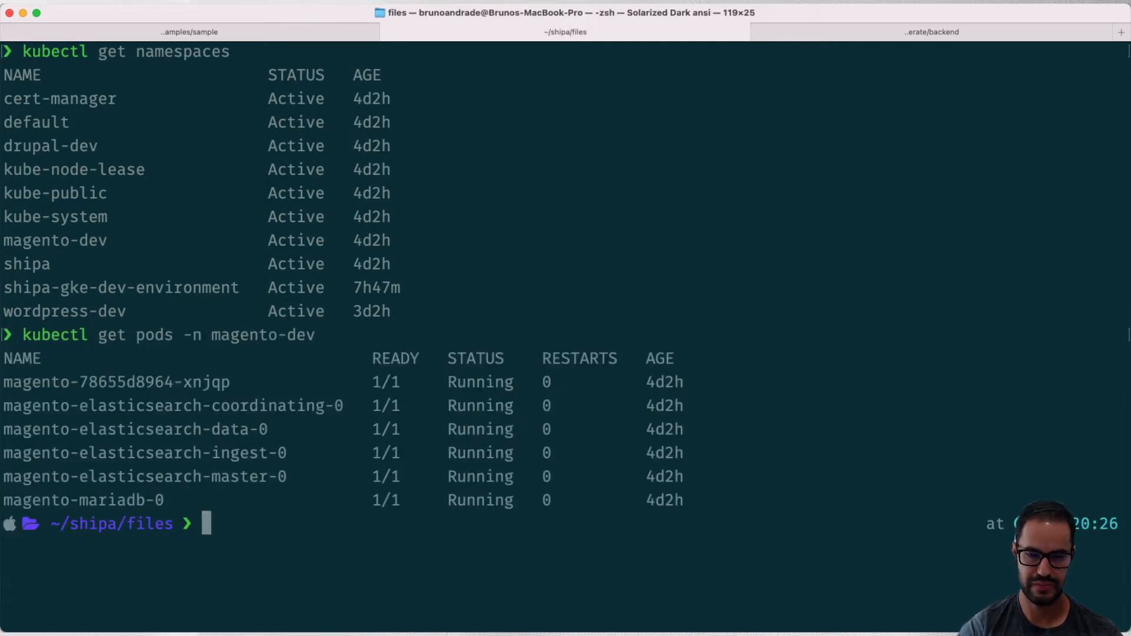
- Describe the pod magento-78655d8964-xnjqp in the magento-dev namespace and examine its labels
text(kub)
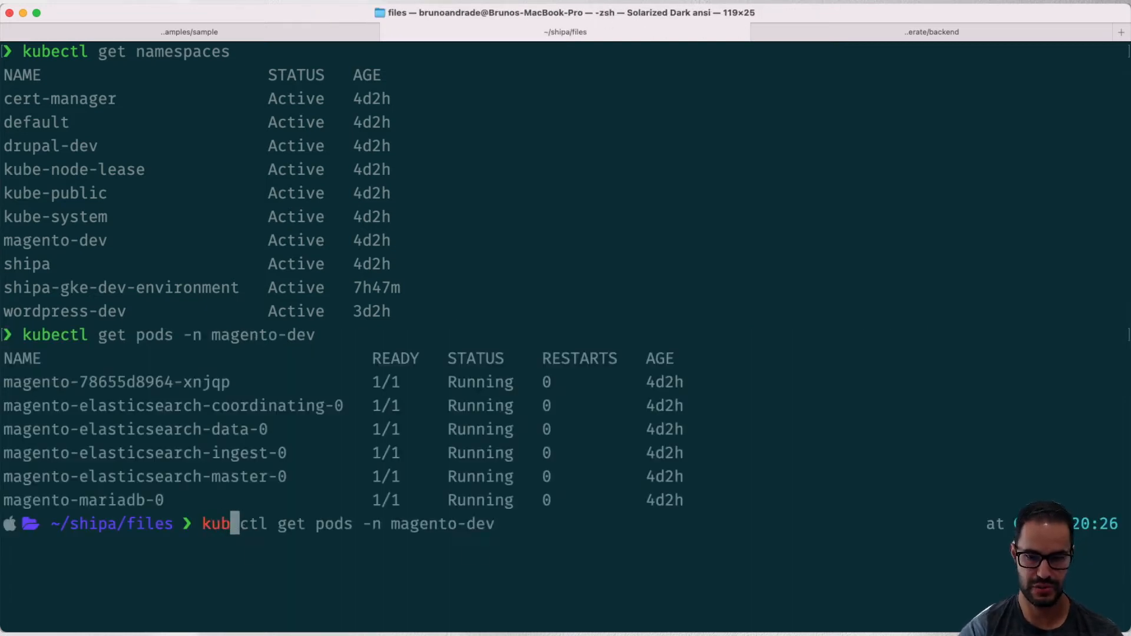
text(ectl describe pod)
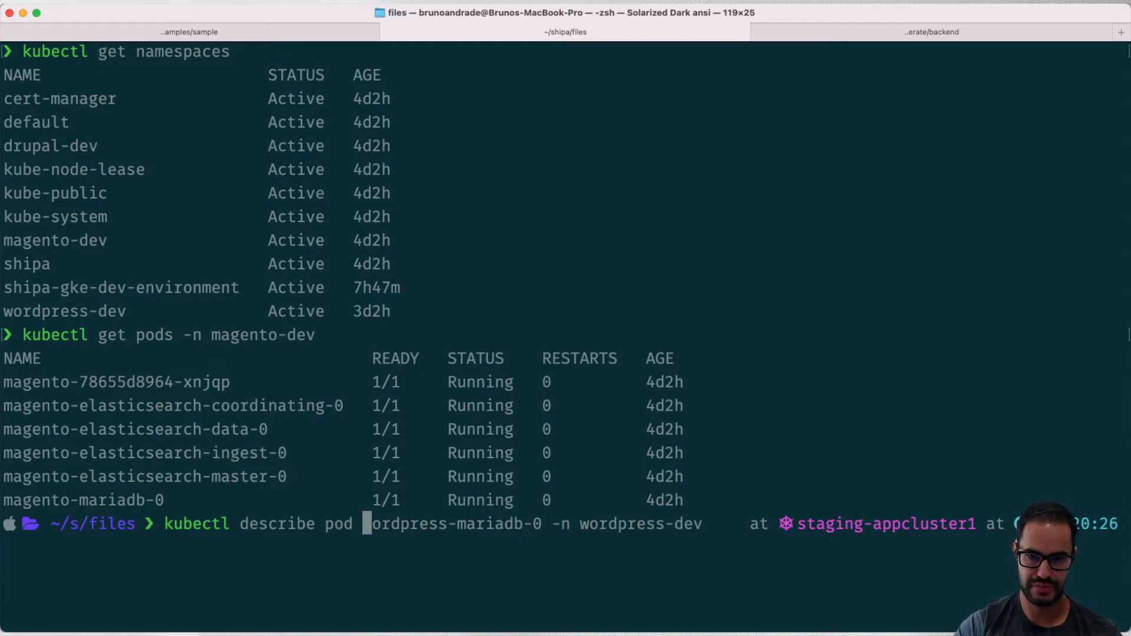
text(magento-78655d8964-xnjqp)
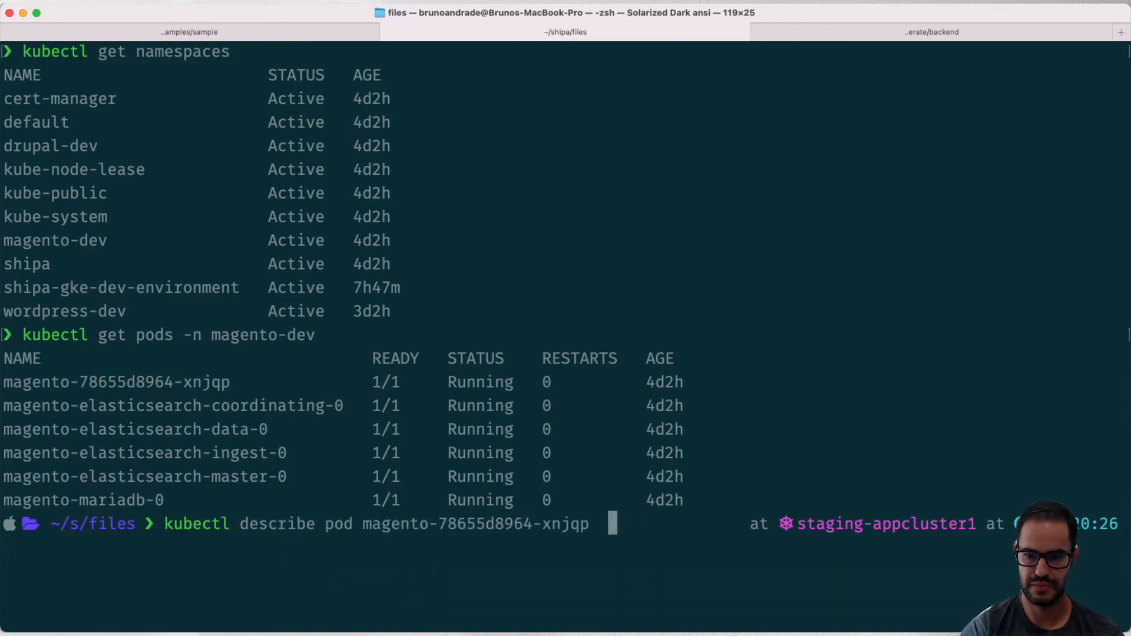
text(-n m)
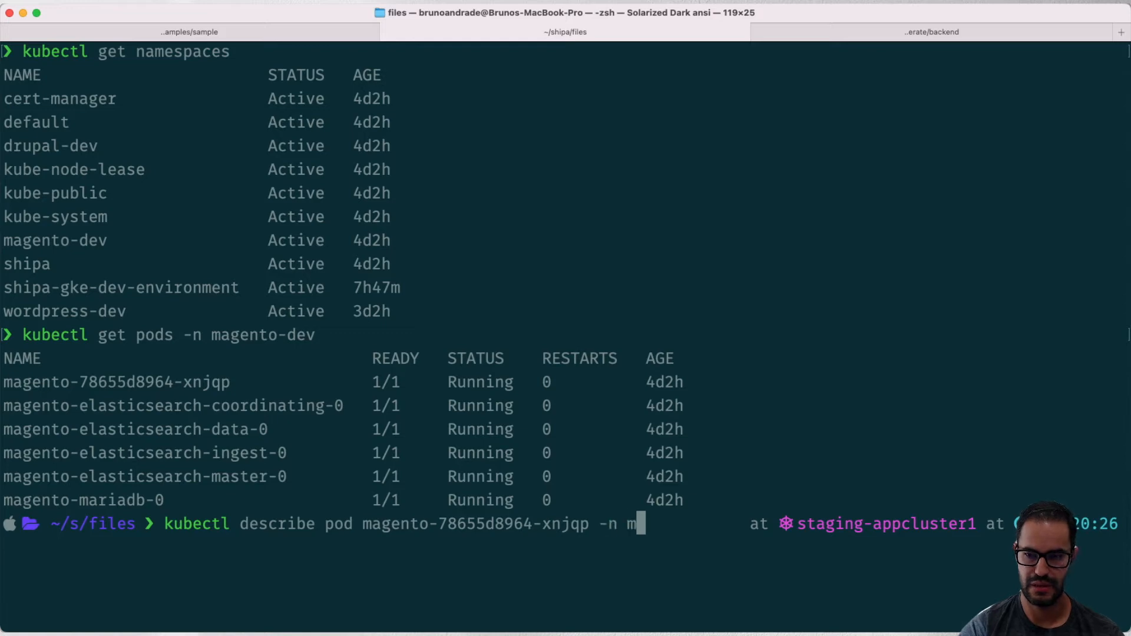
text(agento-dev)
key(Return)
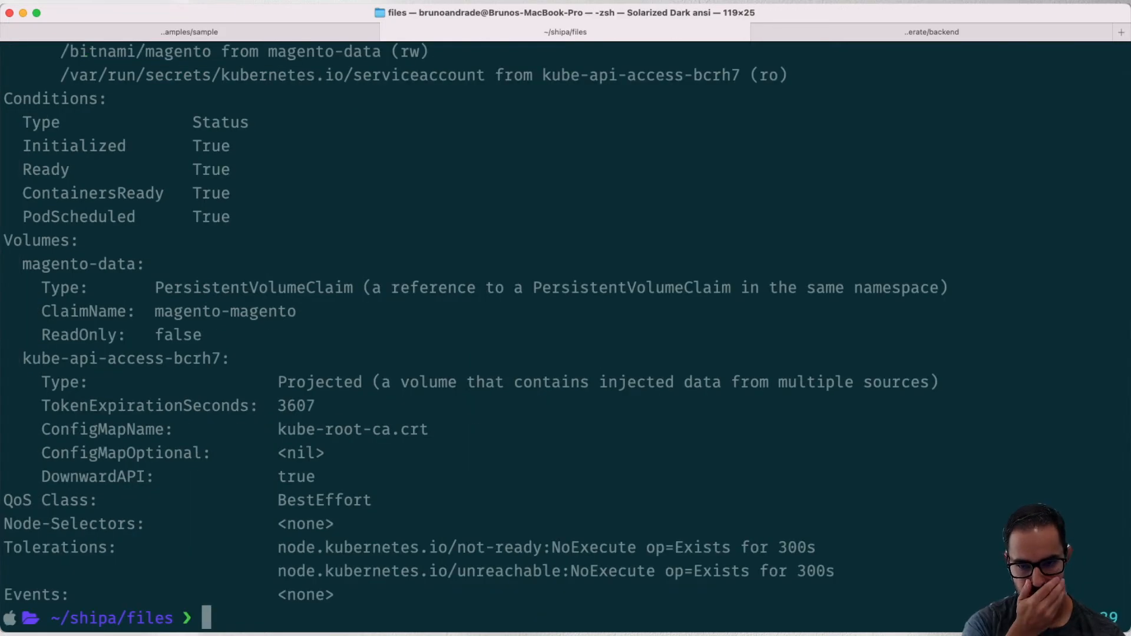
scroll(566, 330, up, 10)
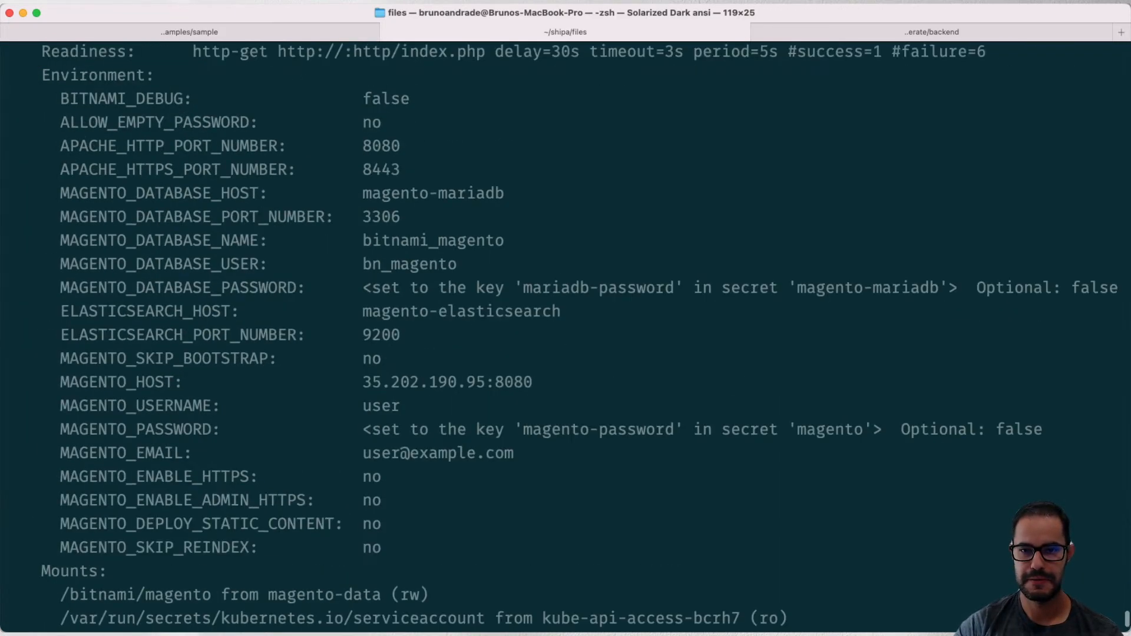
scroll(566, 329, up, 8)
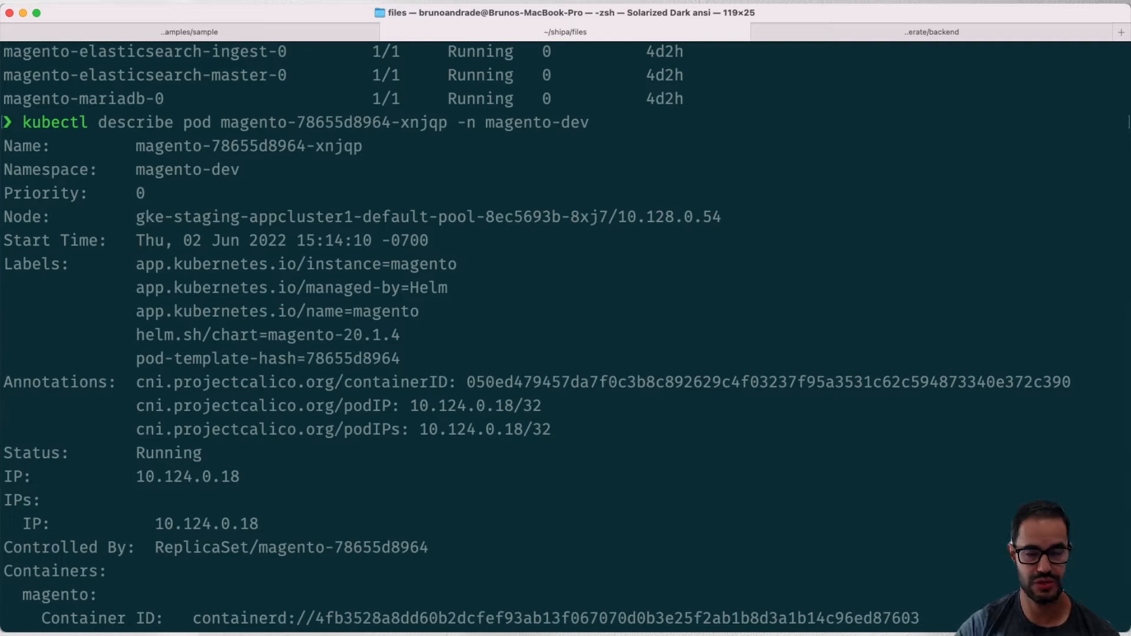
- Create the framework with the discovery label app.kubernetes.io/name and naming suffix -magento-dev, and open the list of events
key(super+Tab)
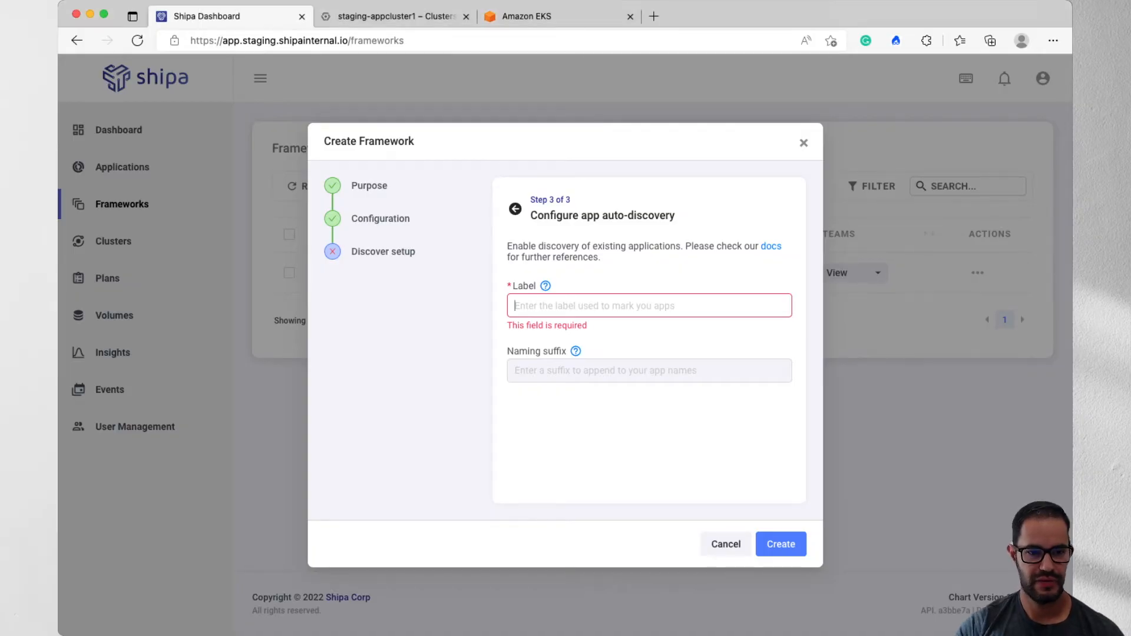
text(app.kubernetes.io/name)
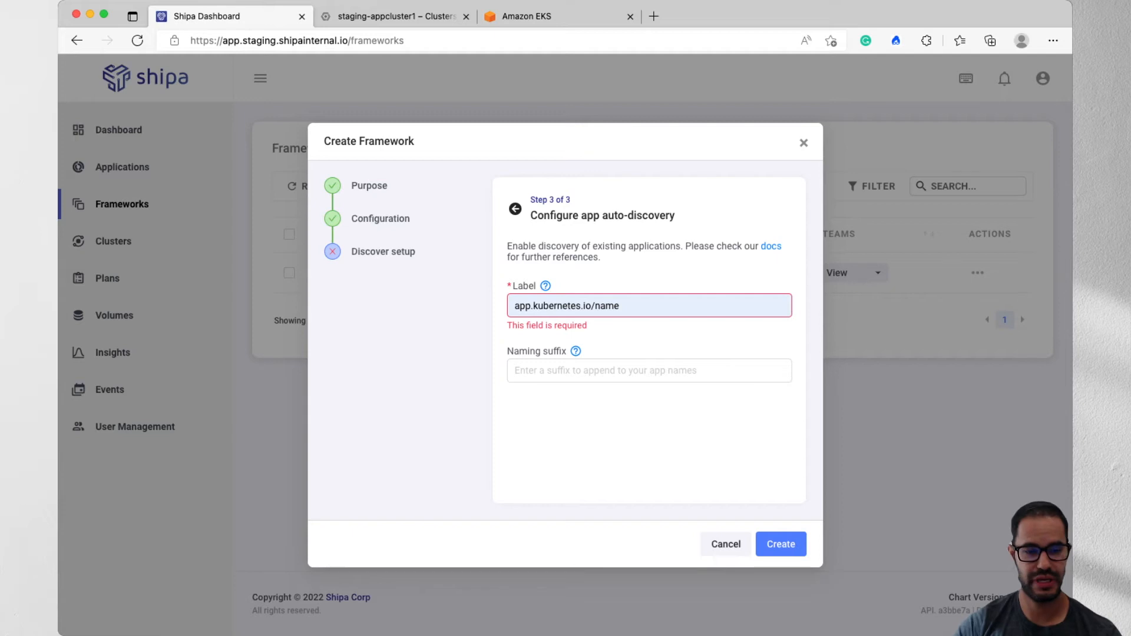
key(Tab)
text(-)
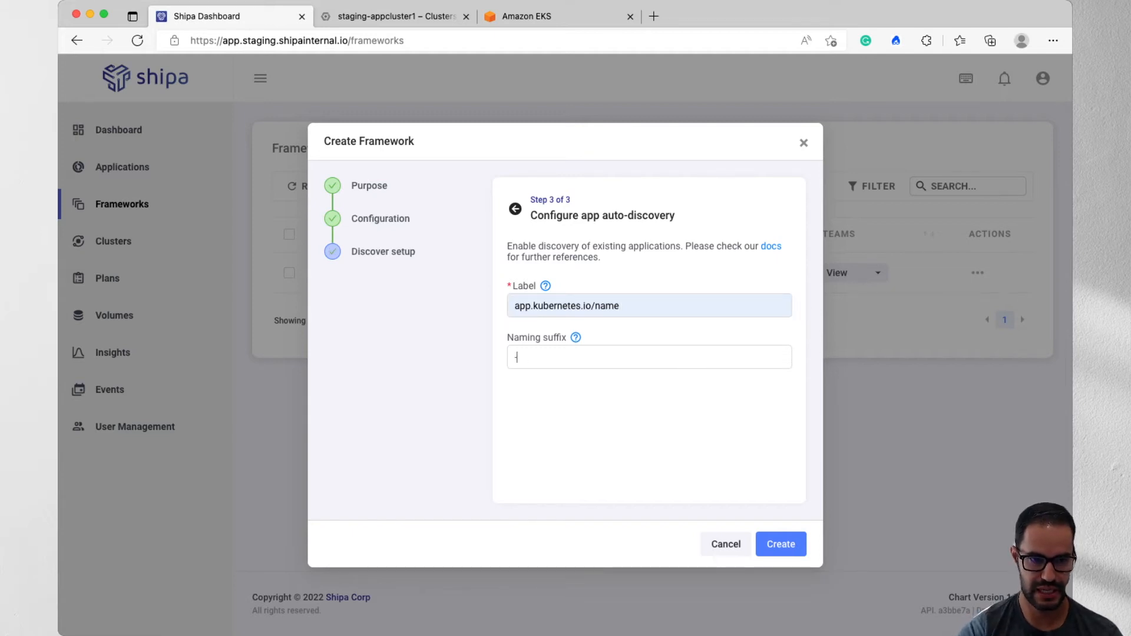
text(magento-dev)
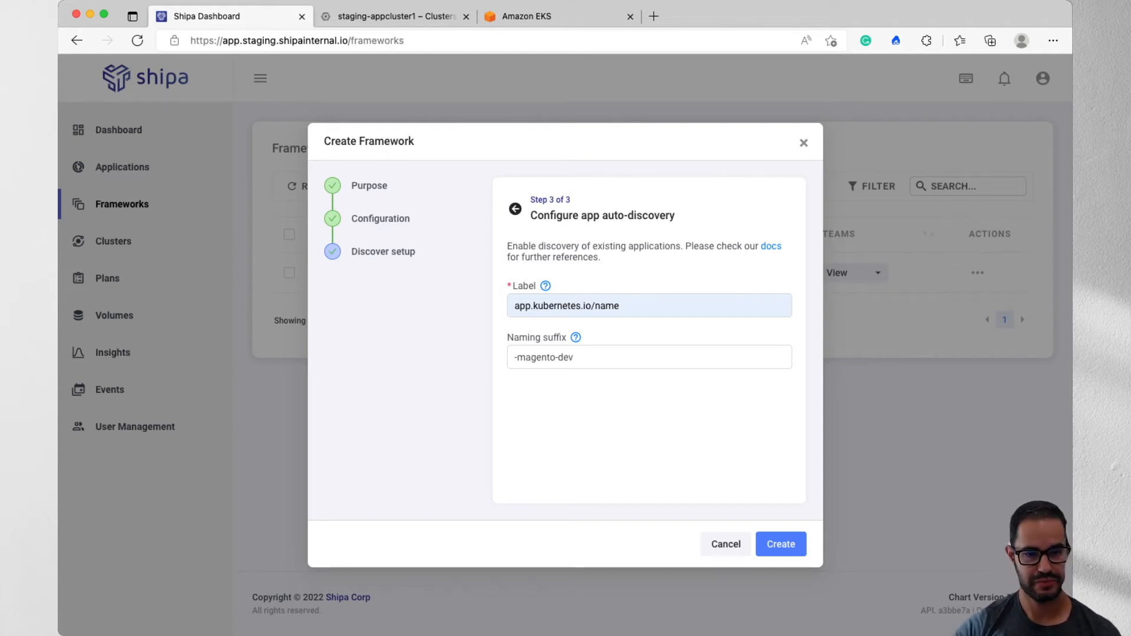
click(781, 545)
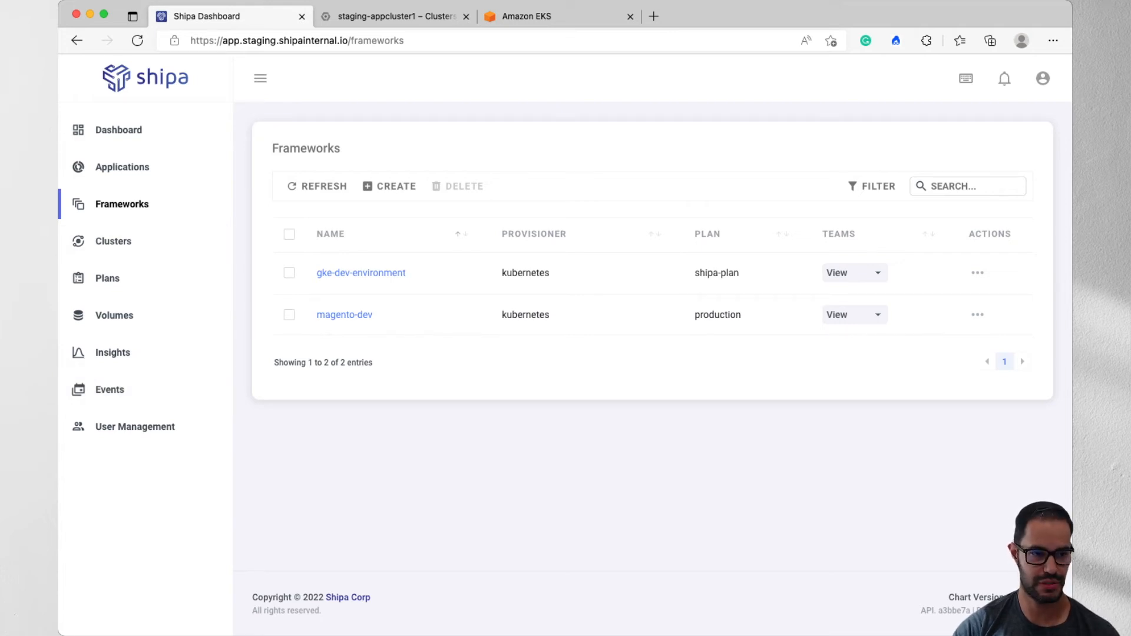
click(110, 390)
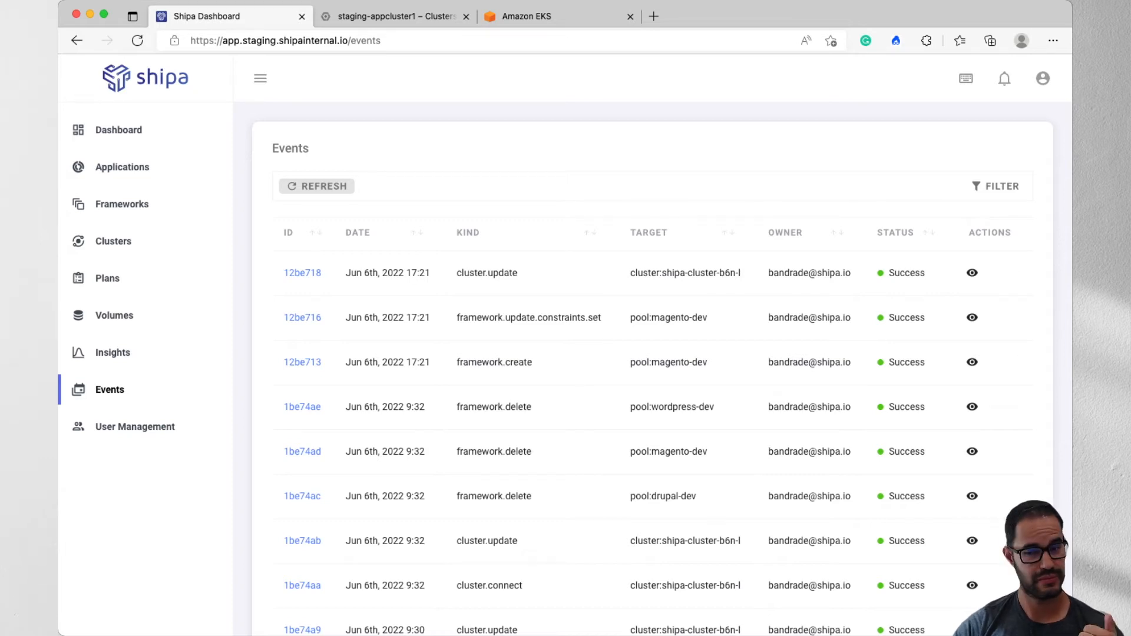
- Start a new framework with the purpose of discovering existing applications and proceed to its general configuration
click(122, 204)
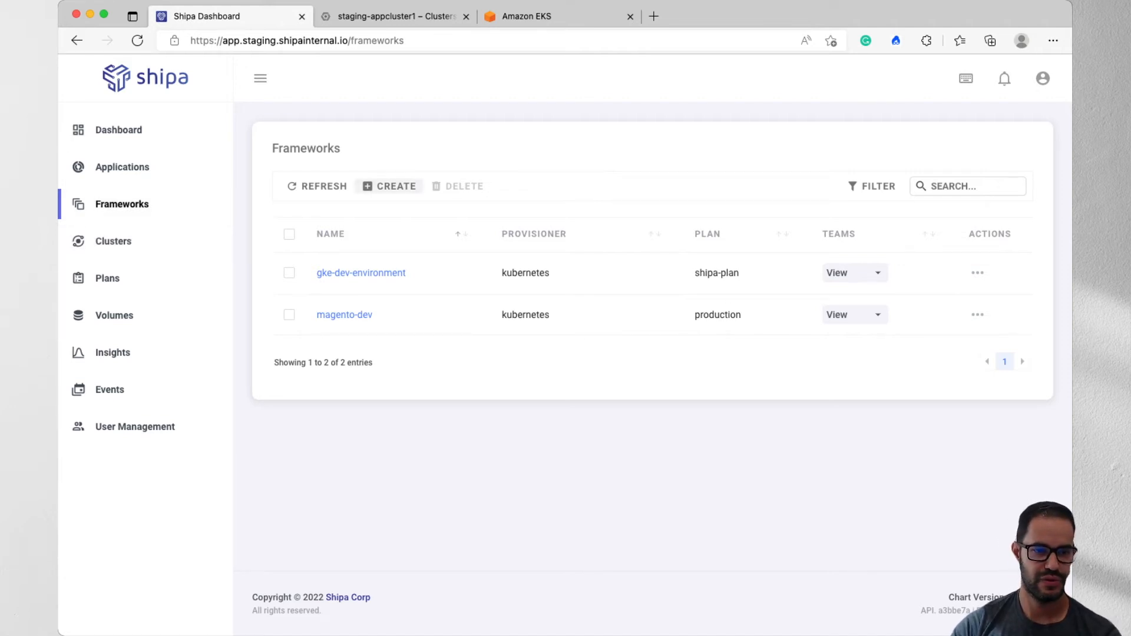
click(416, 185)
click(515, 333)
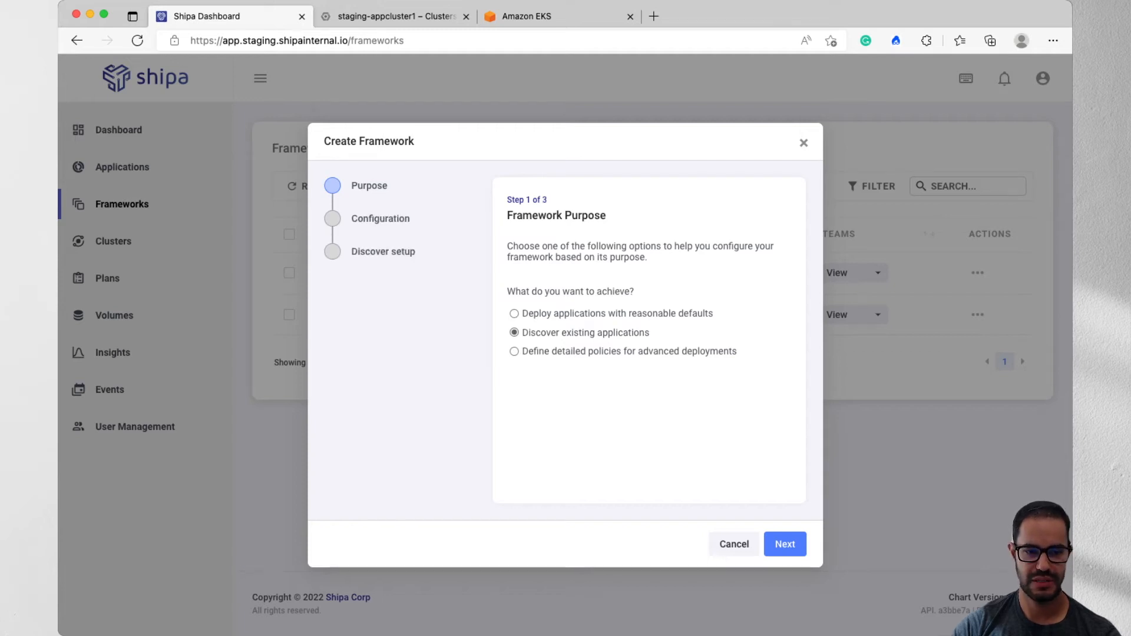
click(784, 544)
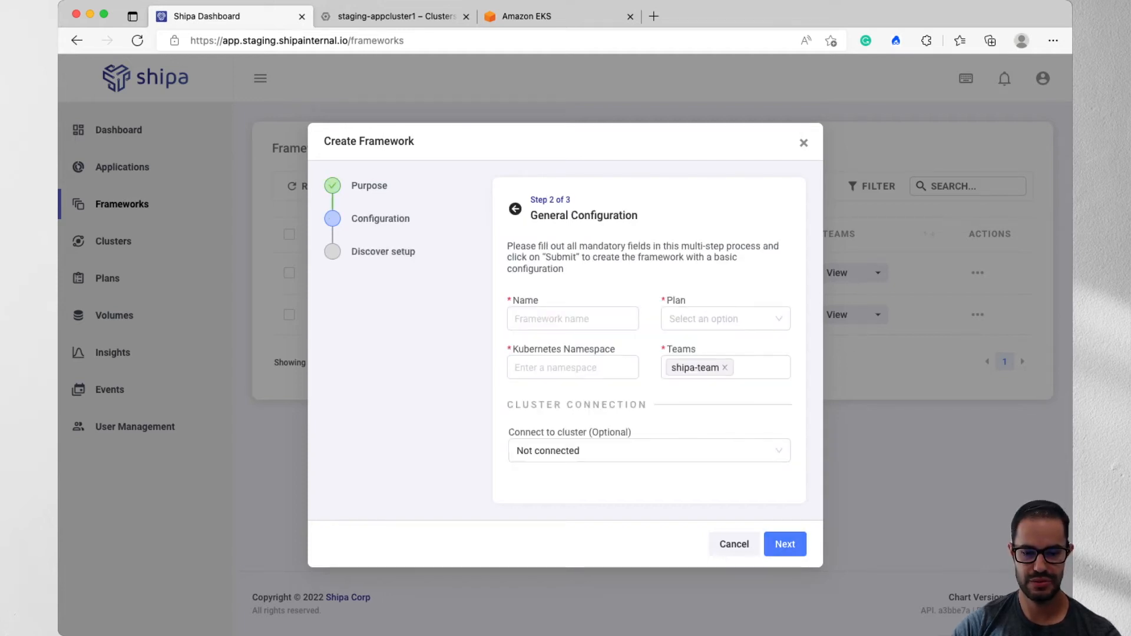
- Switch to the terminal, clear it and list the WordPress pods with kubectl get pods -n wordpress-dev
key(super+Tab)
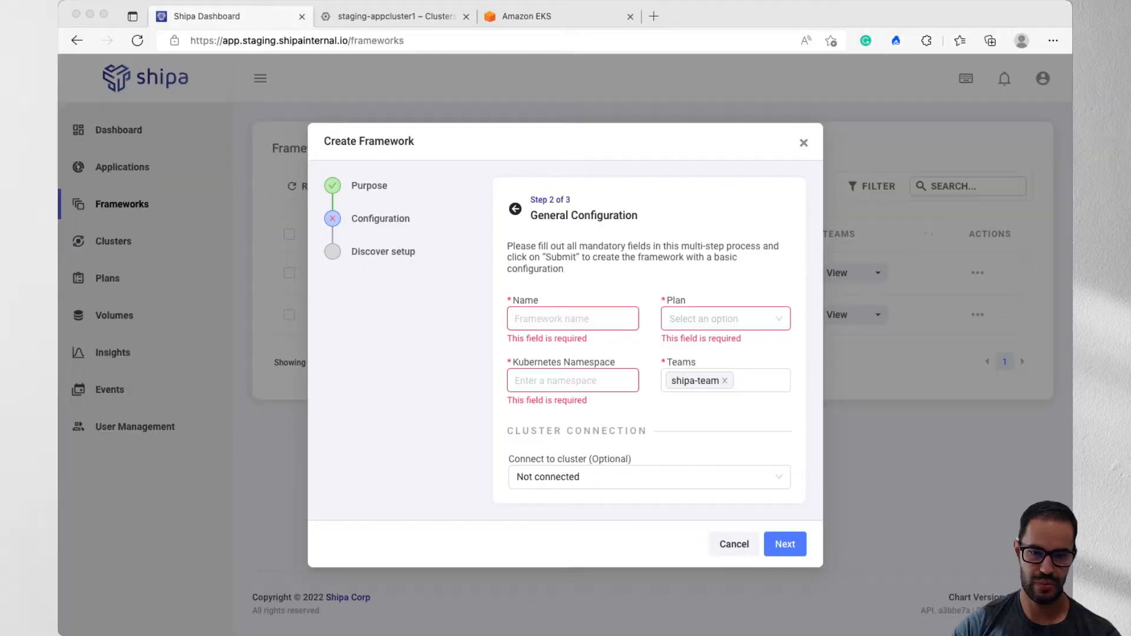
text(clear)
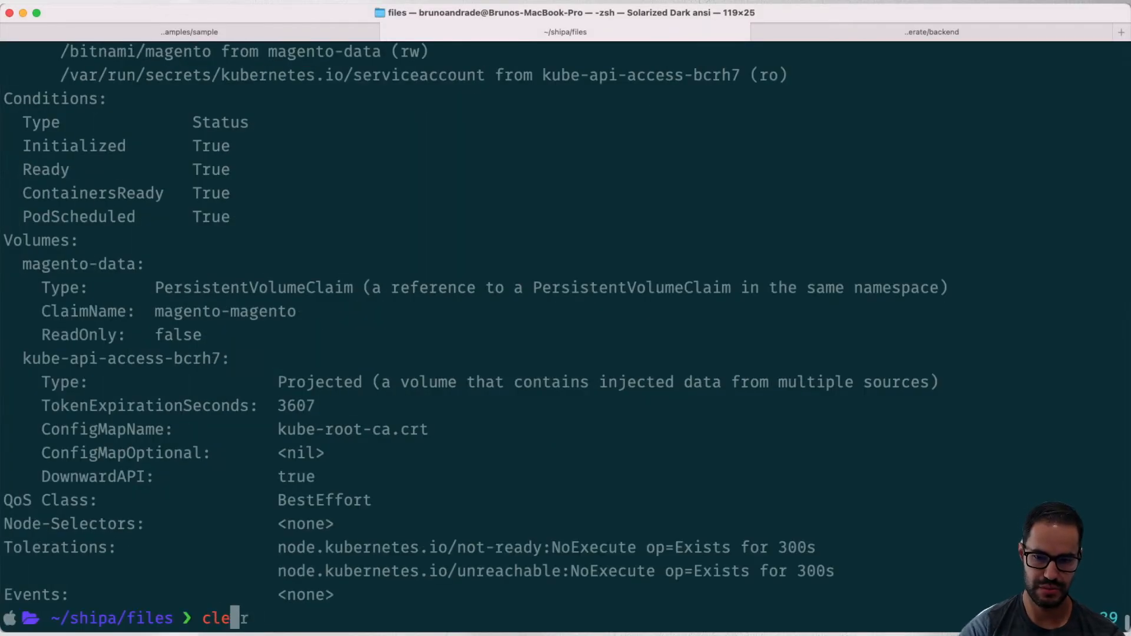
key(Return)
text(kubectl get pods -n)
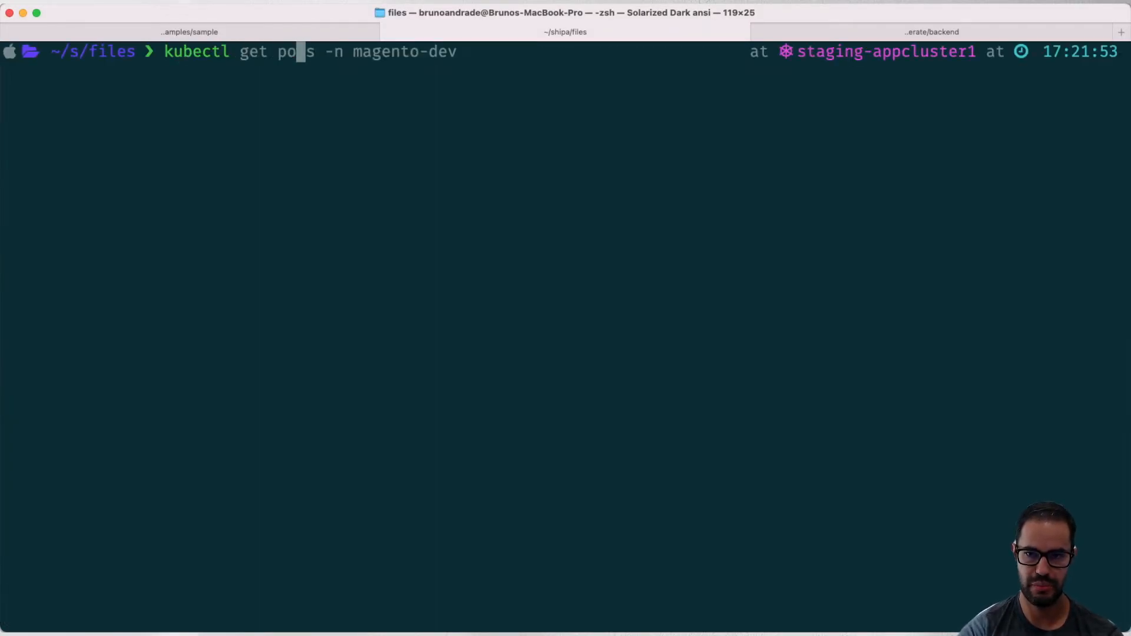
text( word)
key(Right)
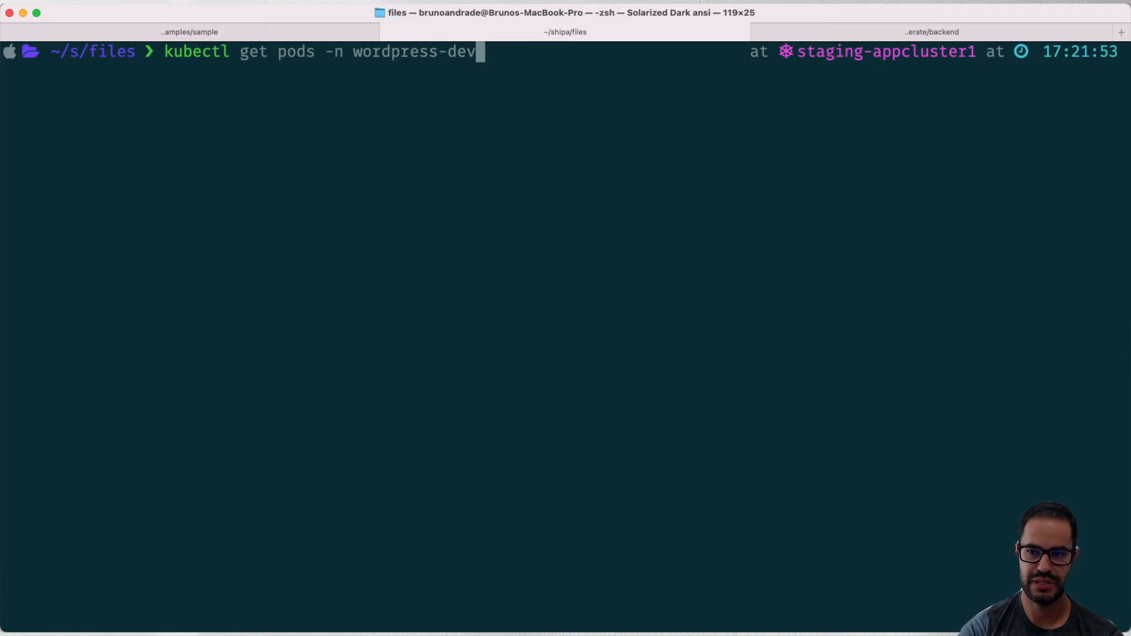
key(Return)
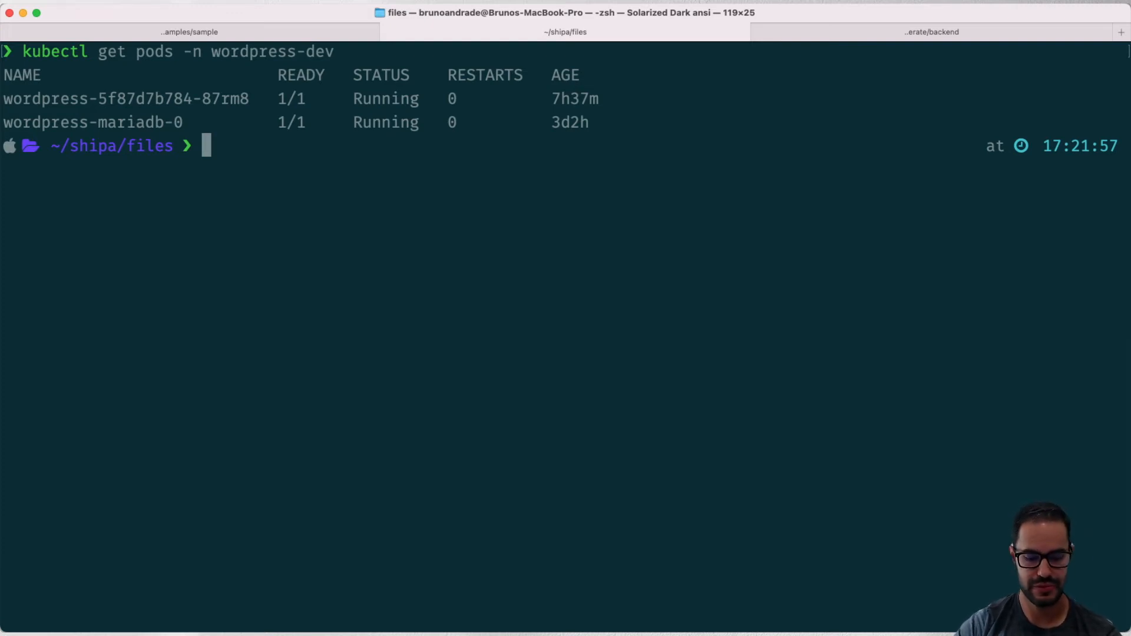
- Back in the Shipa dashboard, name the framework wordpress-dev, choose the production plan and set the Kubernetes namespace to wordpress-dev
key(super+Tab)
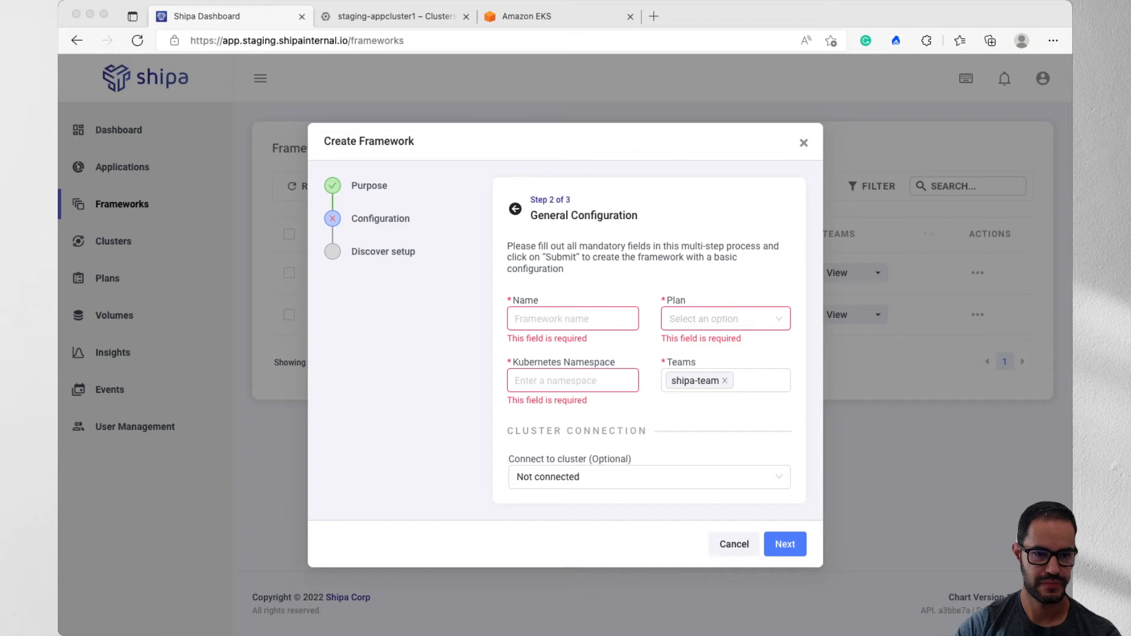
text(wordpress-dev)
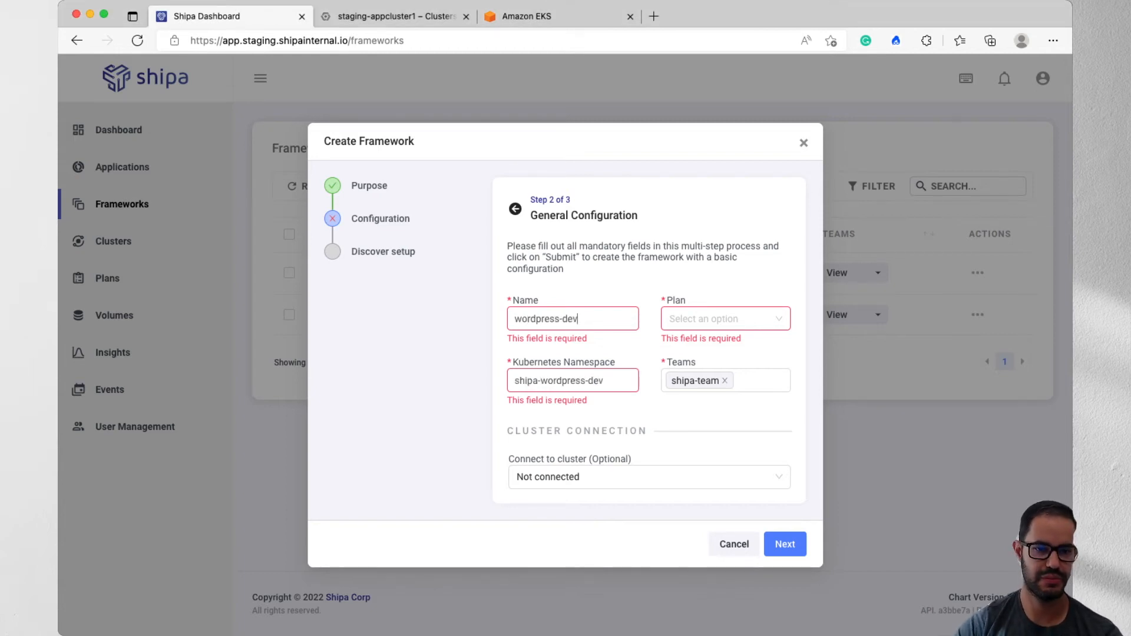
click(726, 319)
click(726, 389)
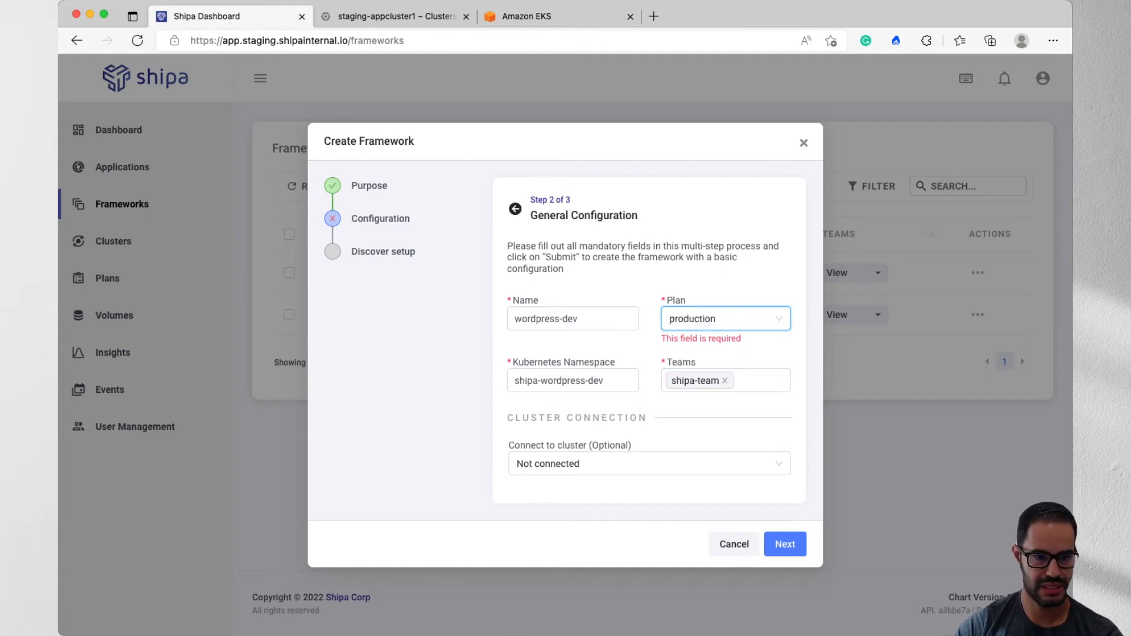
drag(540, 380, 514, 380)
key(BackSpace)
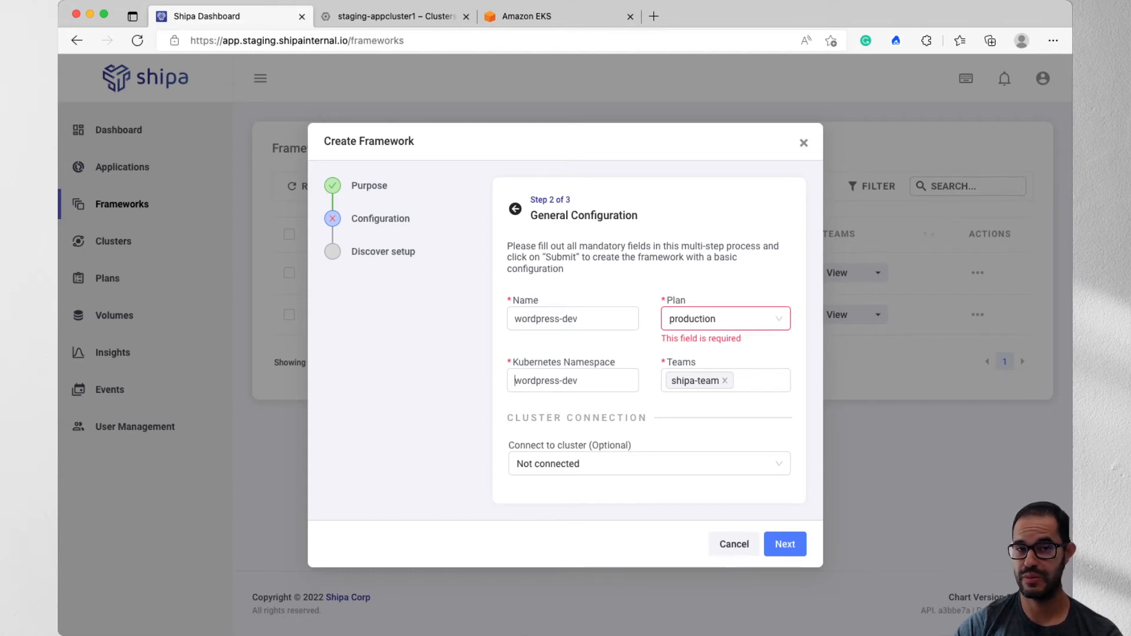
- Connect the wordpress-dev framework to the cluster shipa-cluster-b6n-l / nginx and proceed to the auto-discovery setup
click(650, 464)
click(649, 451)
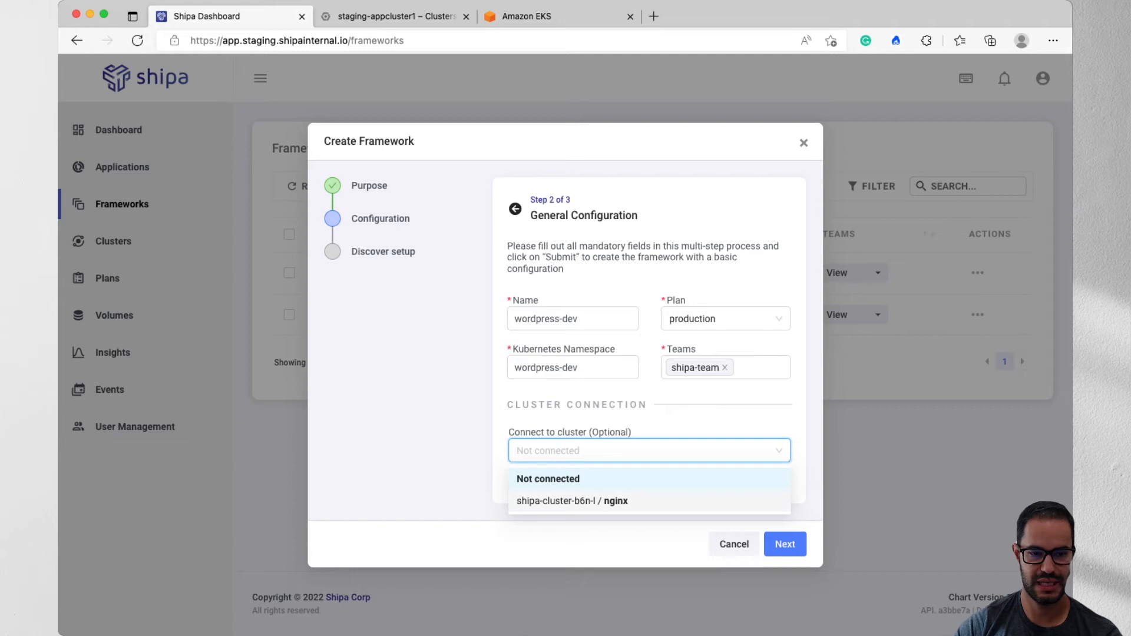
click(589, 501)
click(784, 544)
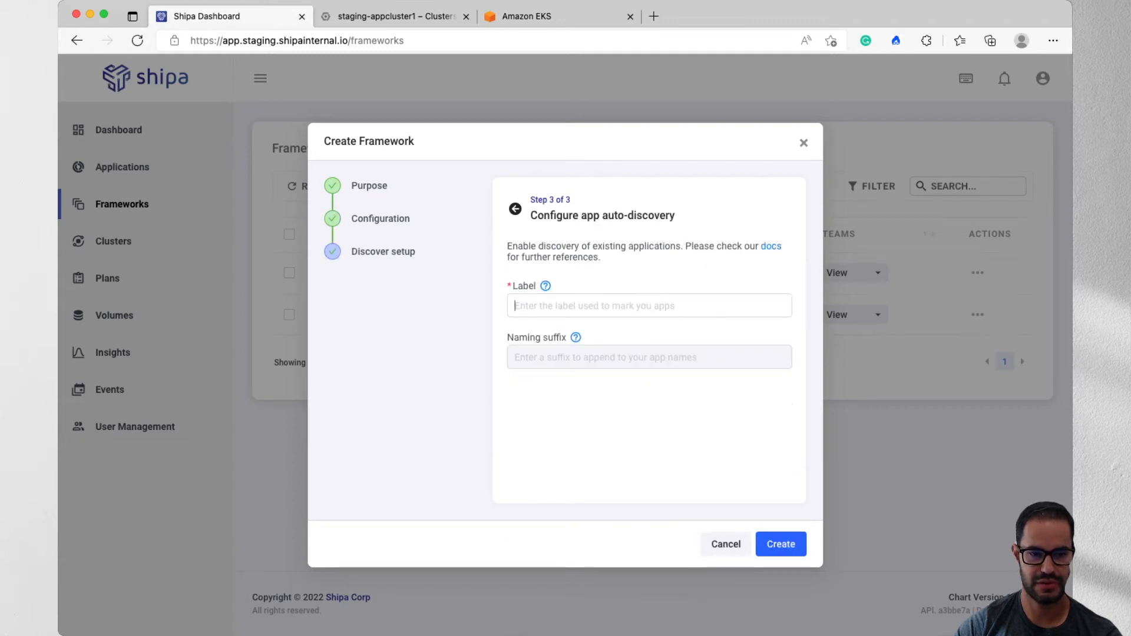
- Set the discovery label to app.kubernetes.io/name and the naming suffix to -wordpress-dev
text(app.kubernetes.io/name)
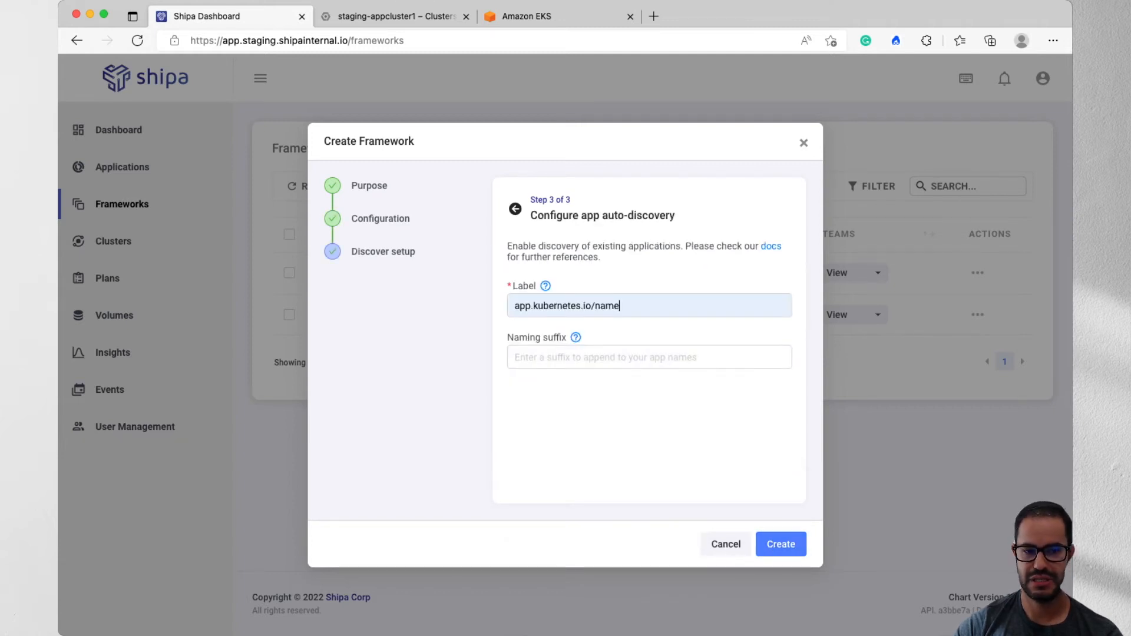
text(-wo)
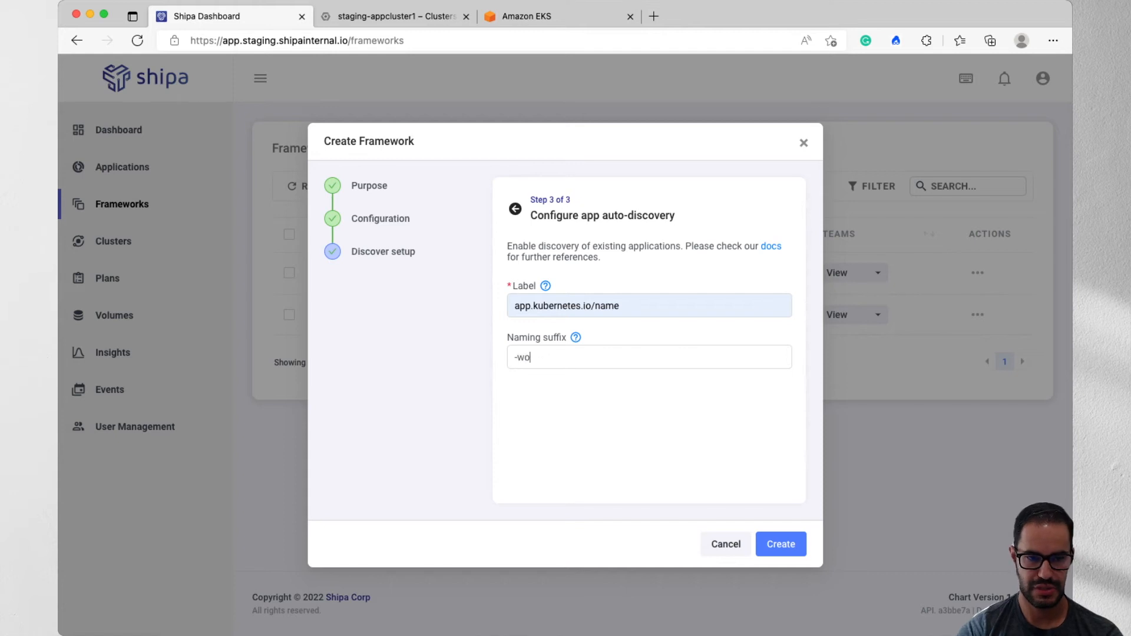
text(rdpress-dev)
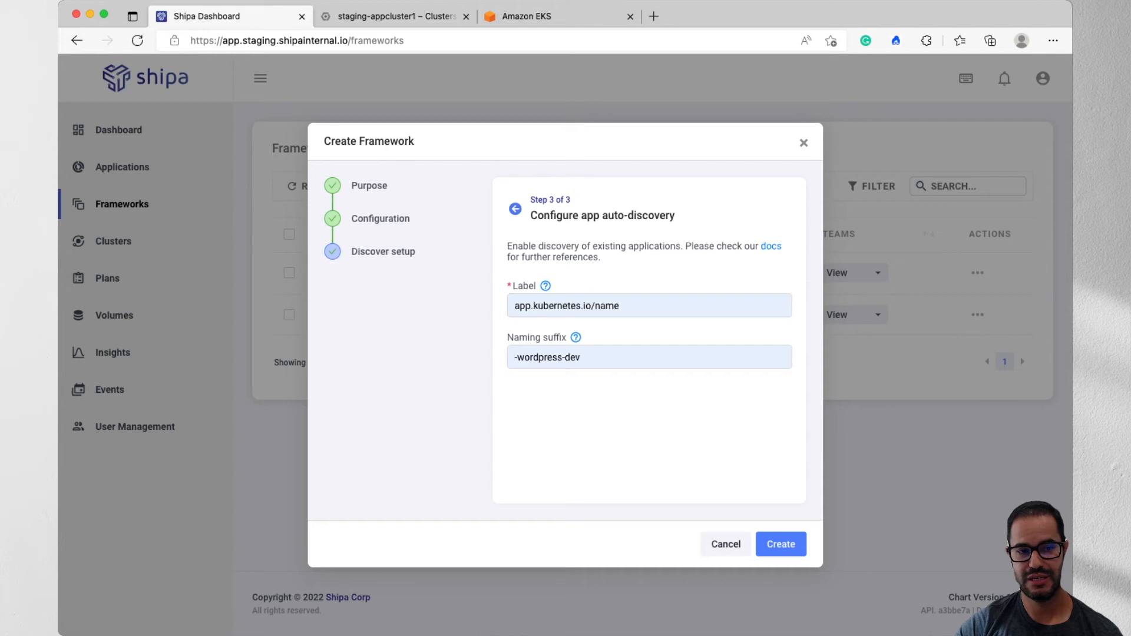
- Go back to the general configuration to check the available teams, and return to the discovery setup
click(515, 208)
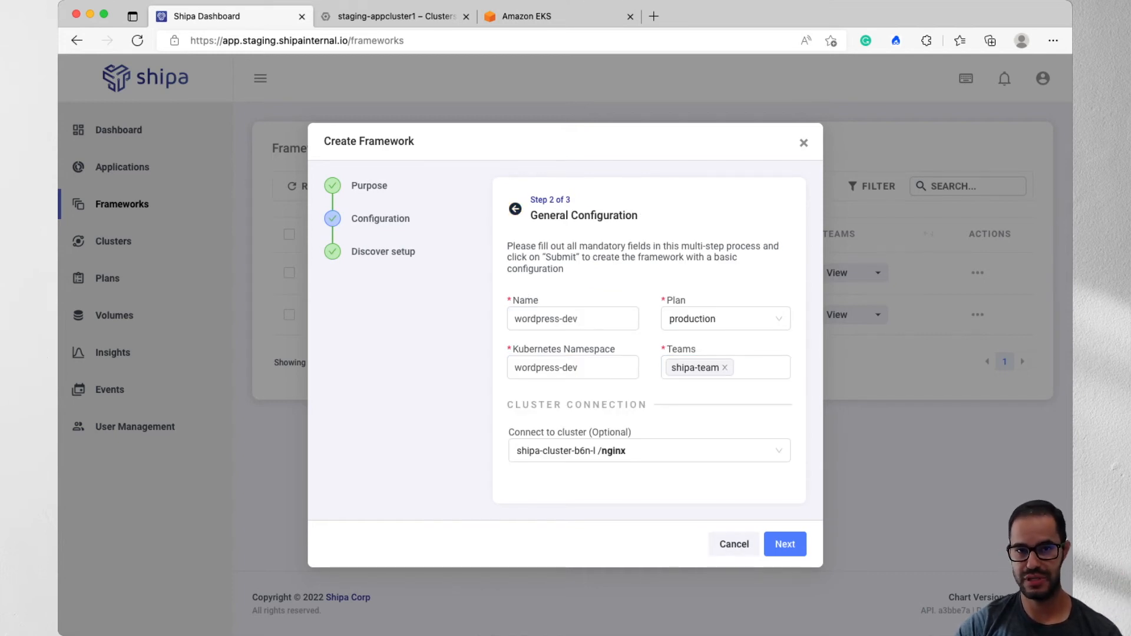
click(735, 367)
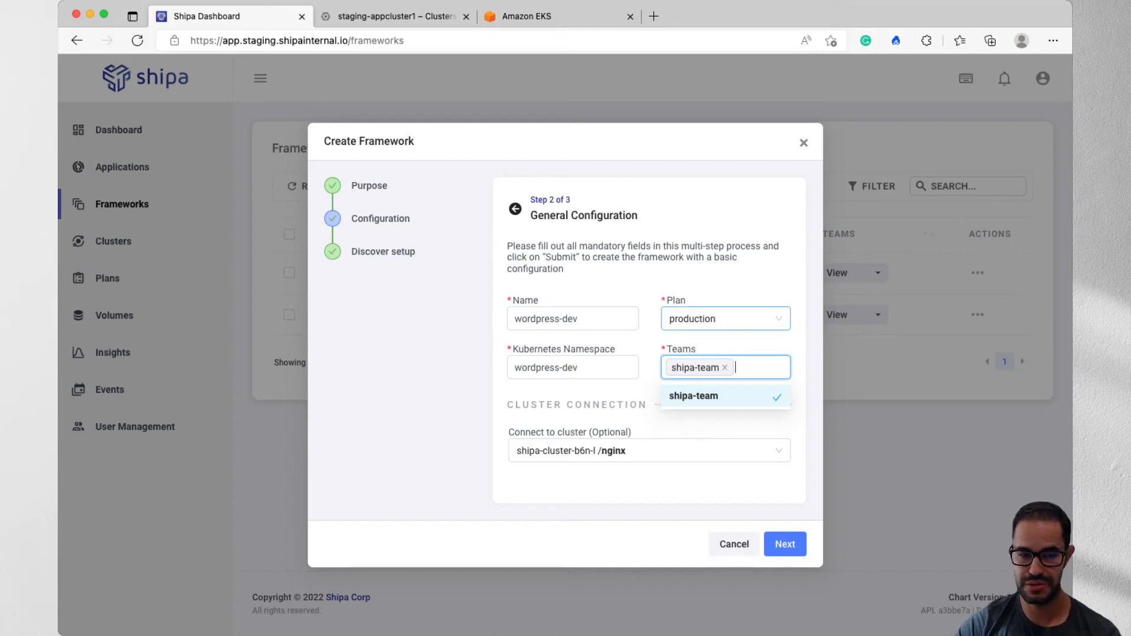
click(757, 367)
click(785, 543)
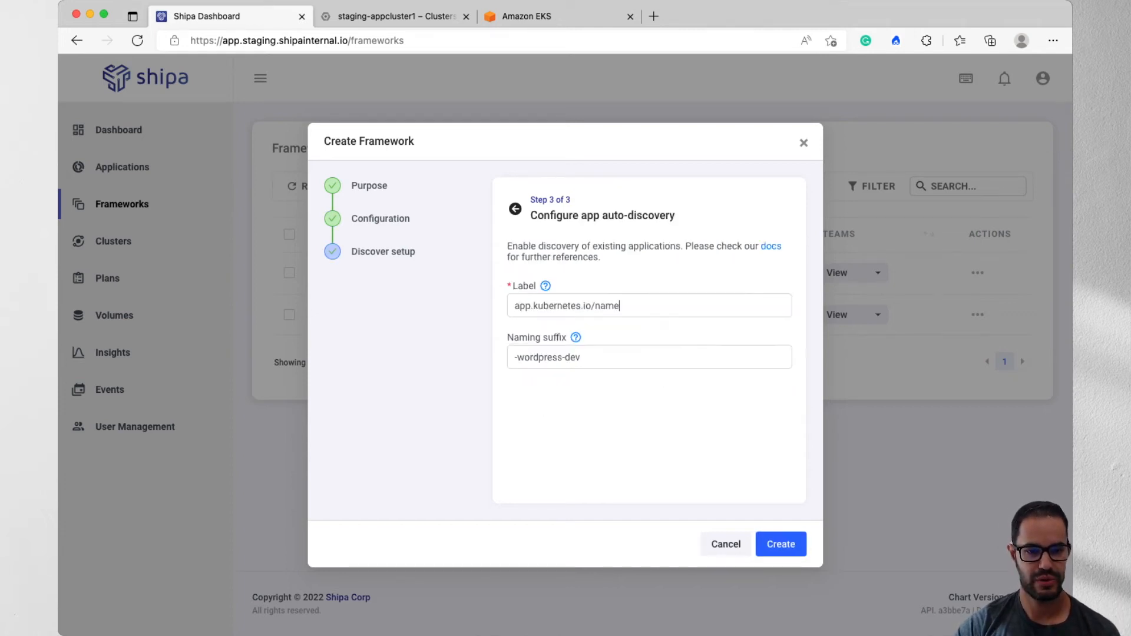
- Create the wordpress-dev framework and open the list of events
click(784, 544)
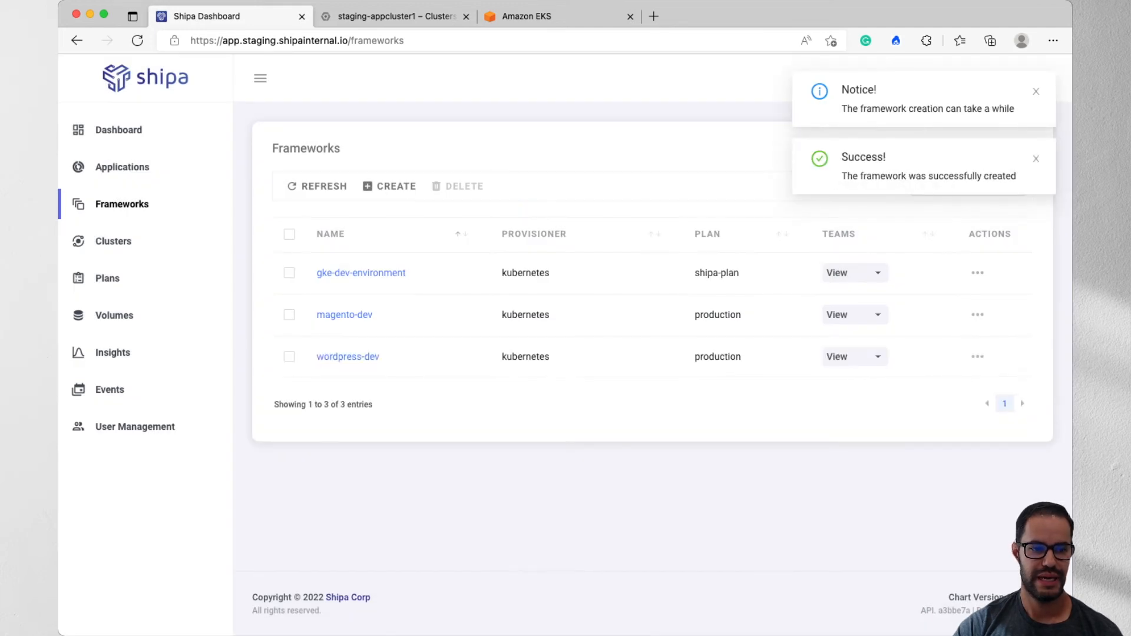
click(109, 389)
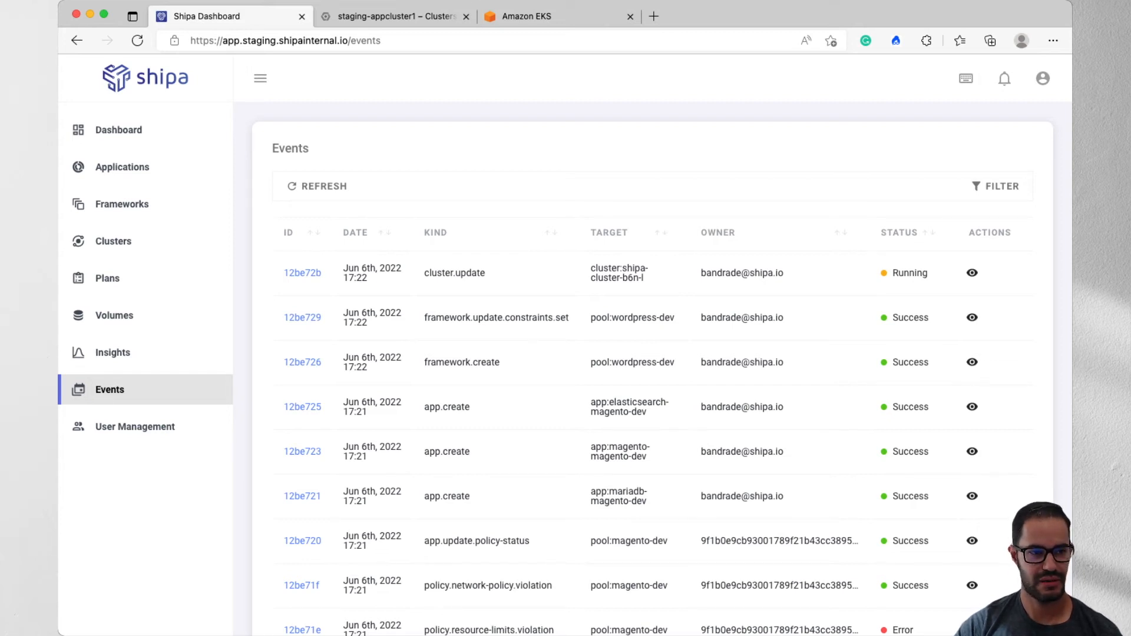
- Open the discovered application elasticsearch-magento-dev from the list of applications and view its metadata sections
click(123, 167)
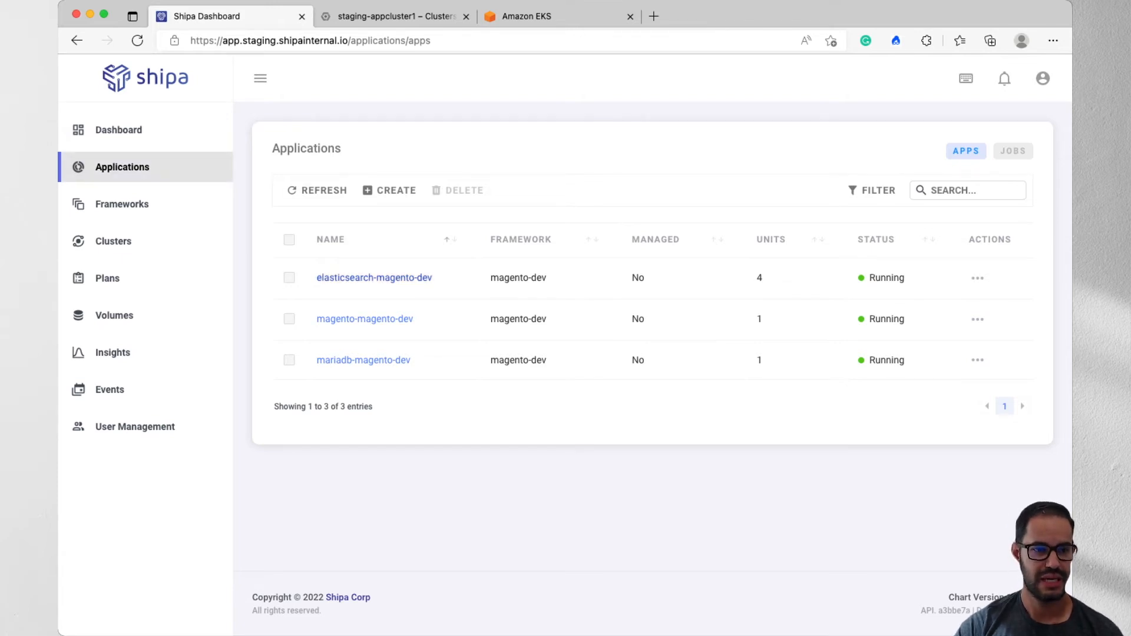
click(398, 279)
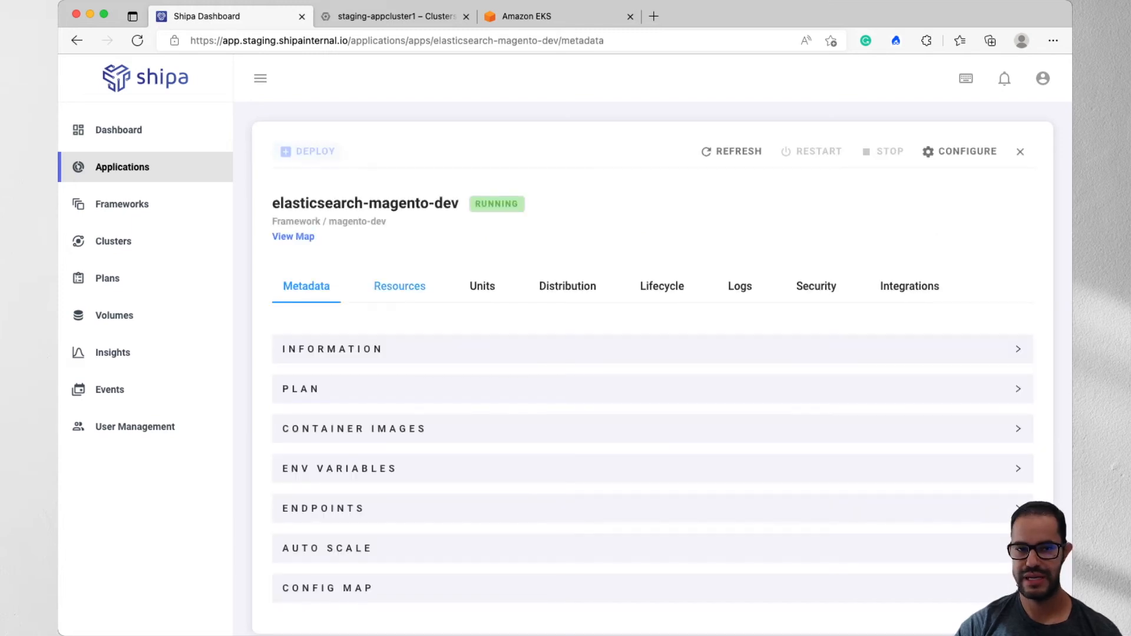
scroll(407, 330, down, 1)
scroll(652, 365, down, 1)
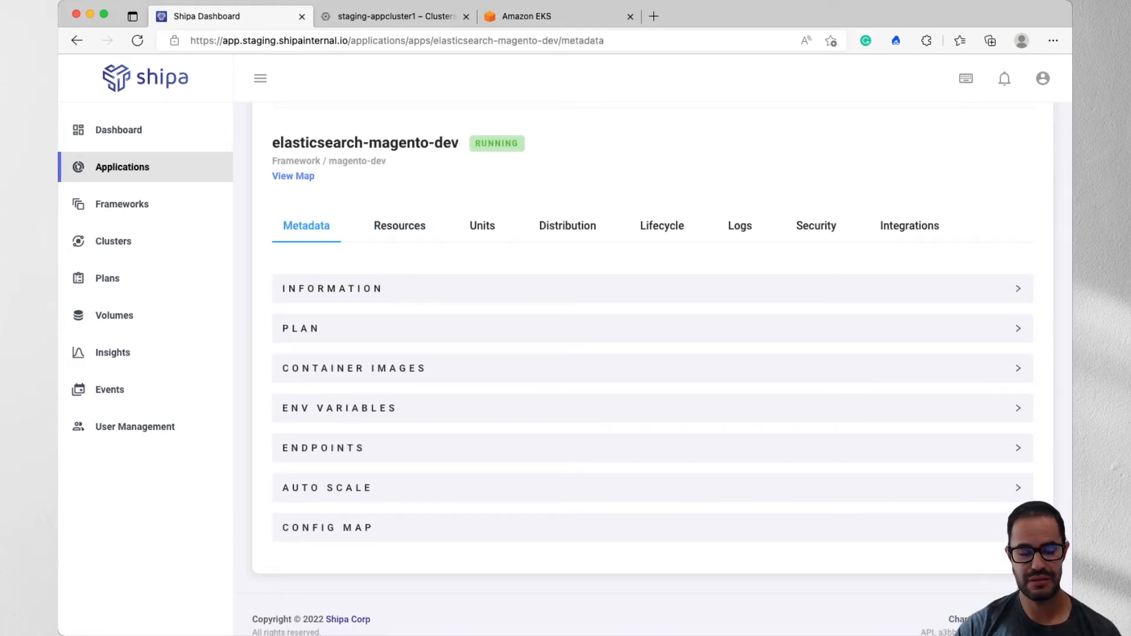
- Examine the container images, environment variables and endpoints of elasticsearch-magento-dev, collapsing each section after viewing it
click(400, 369)
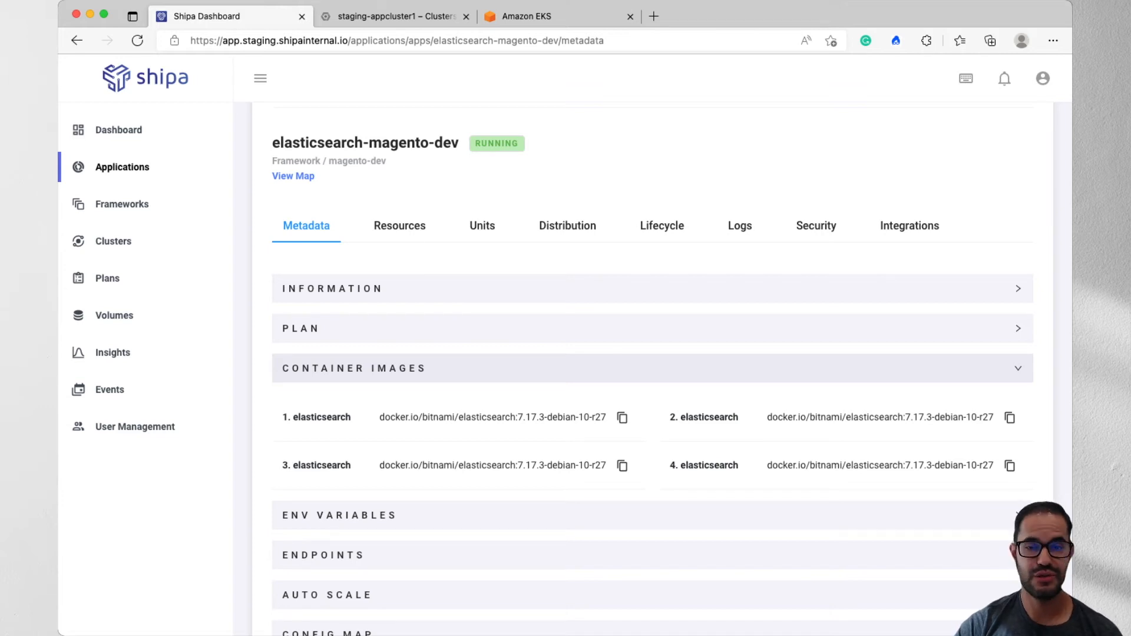
click(401, 368)
click(401, 408)
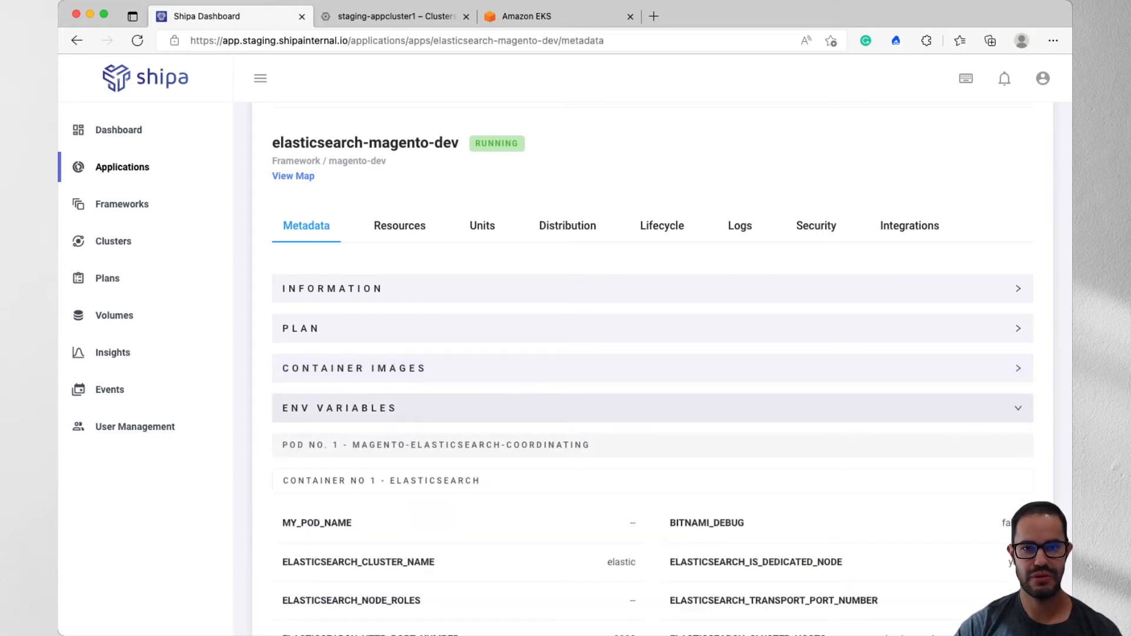
scroll(400, 408, down, 3)
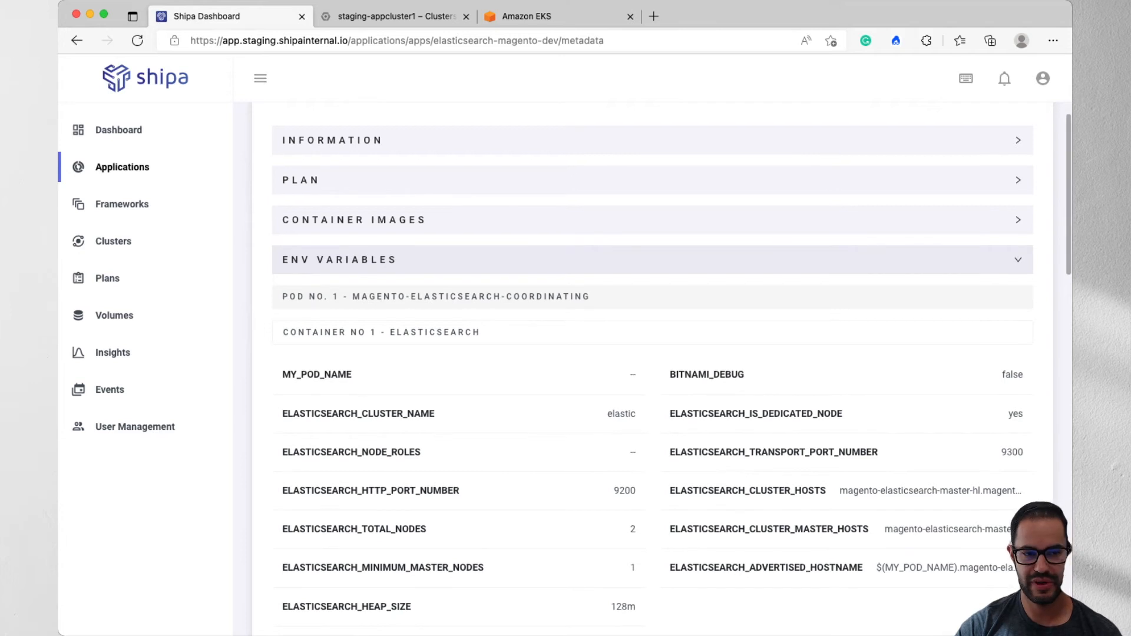
click(401, 260)
click(401, 426)
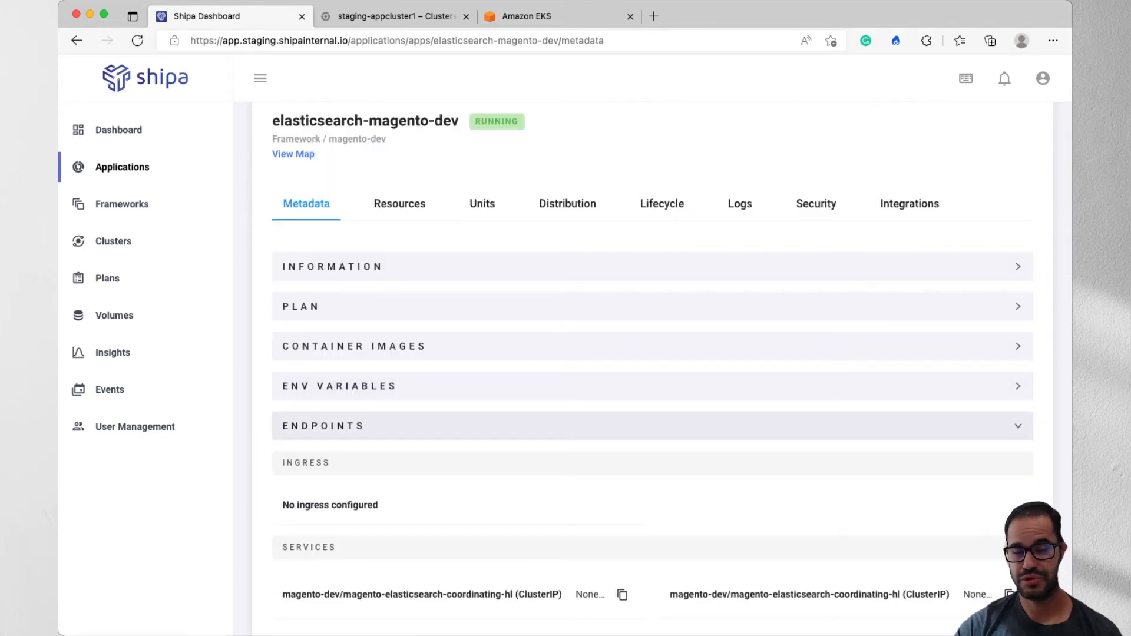
click(400, 426)
scroll(400, 426, up, 2)
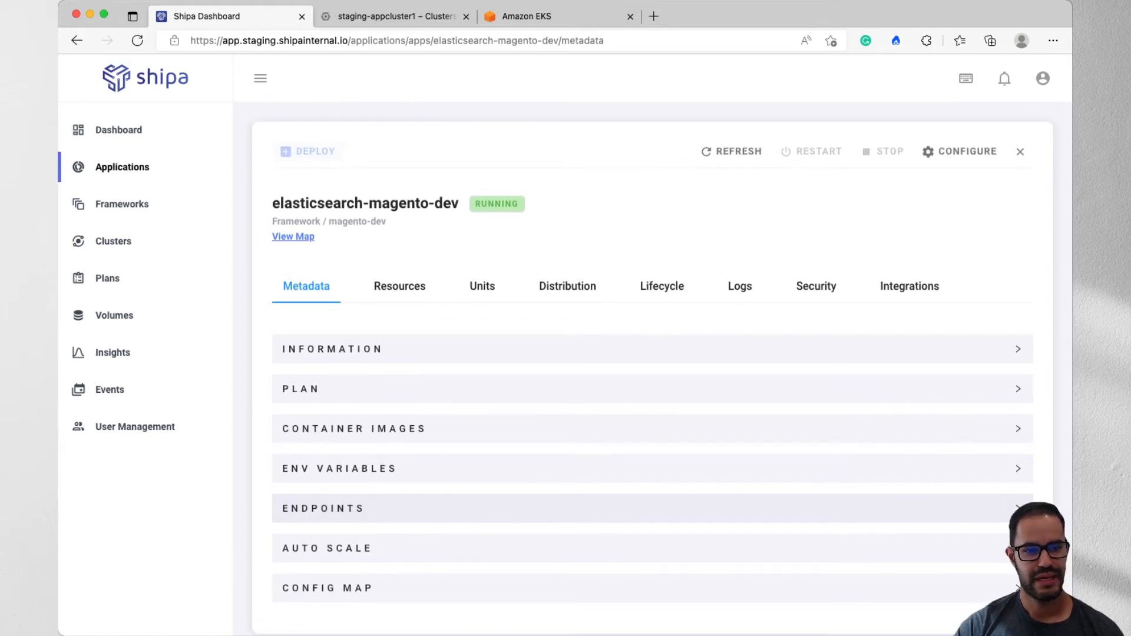
- Open the application's dependency map and view the details of the magento-elasticsearch-master StatefulSet
click(294, 235)
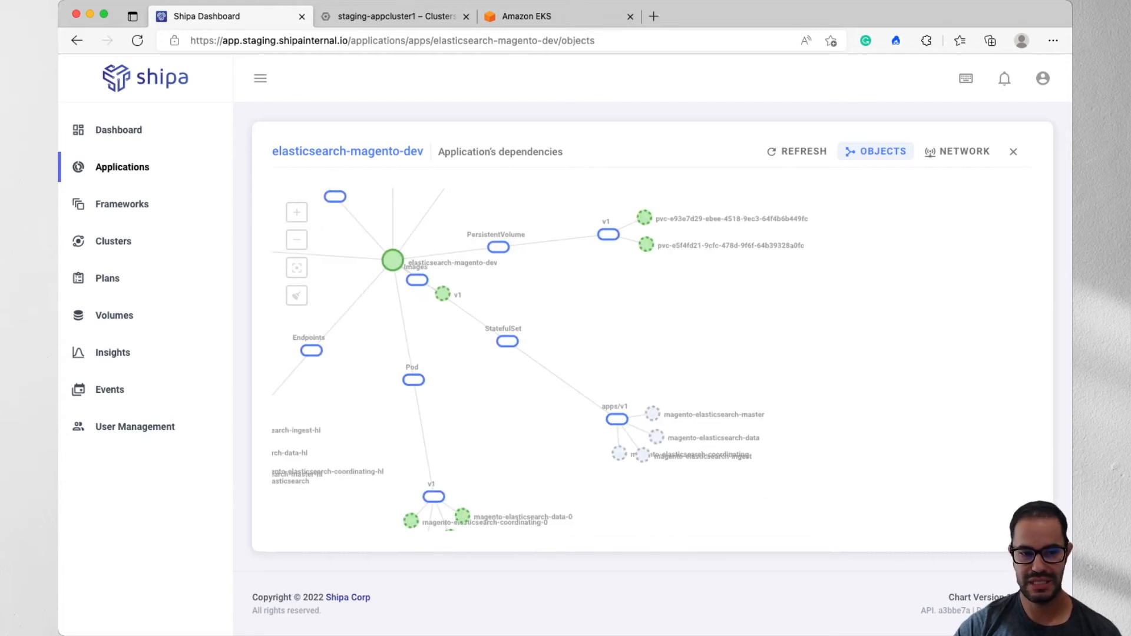
click(652, 413)
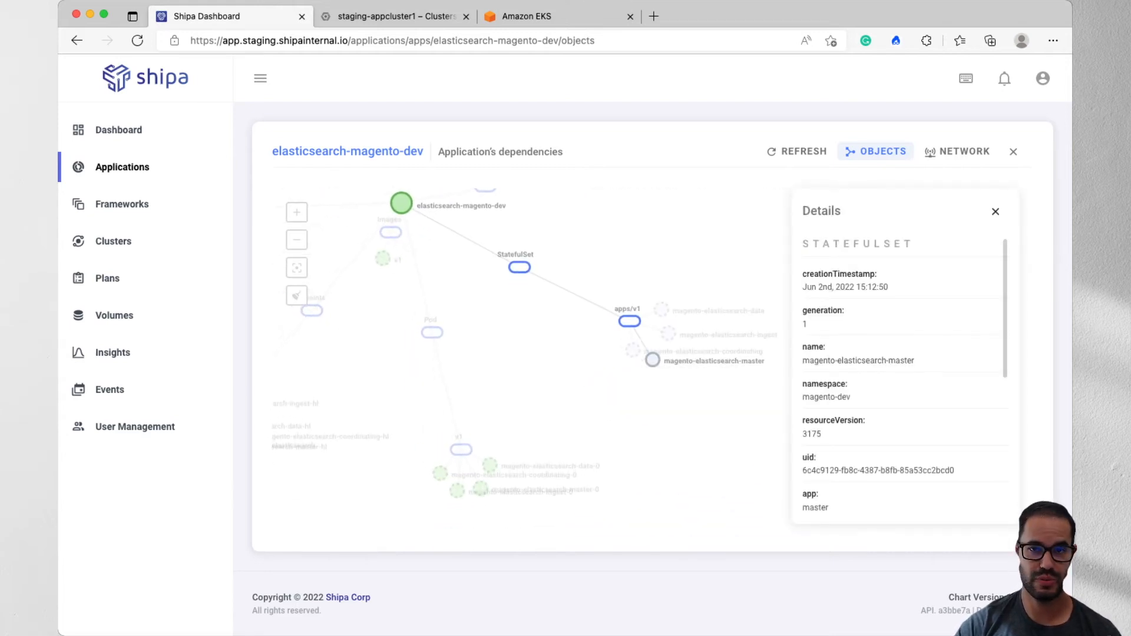
- Examine the application's network map for ingress traffic and for egress traffic
click(957, 151)
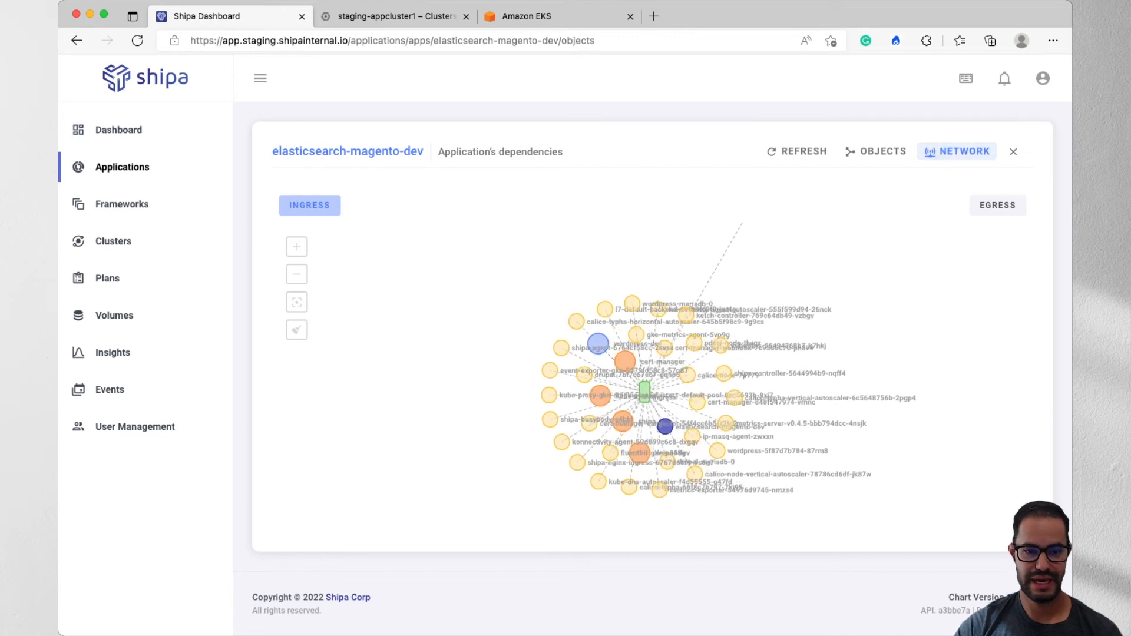
drag(784, 277, 579, 460)
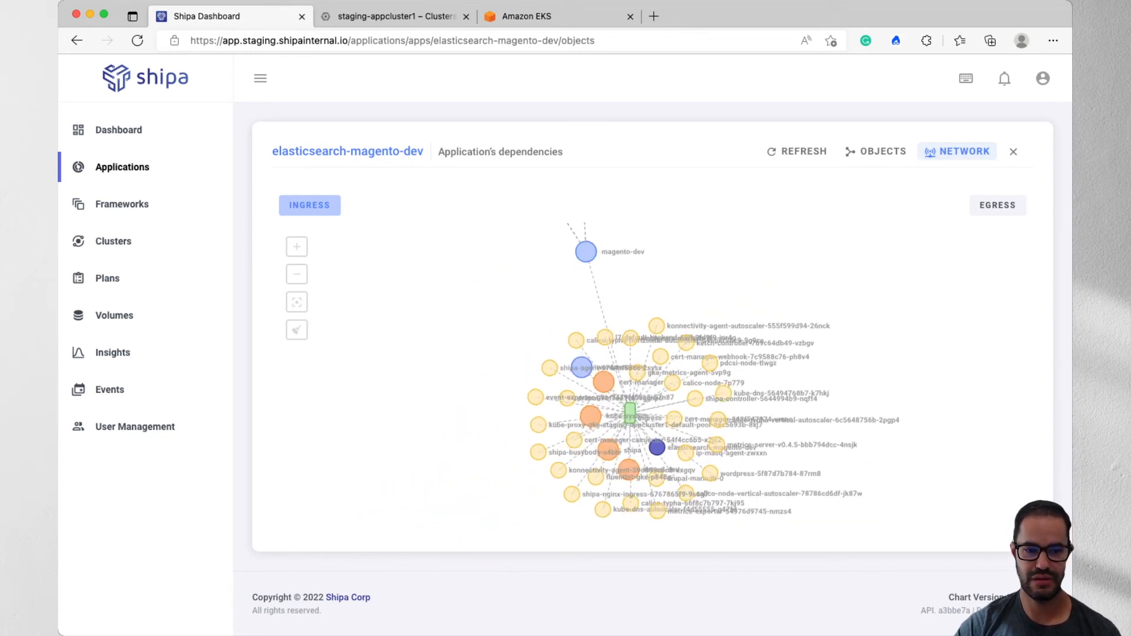
click(997, 205)
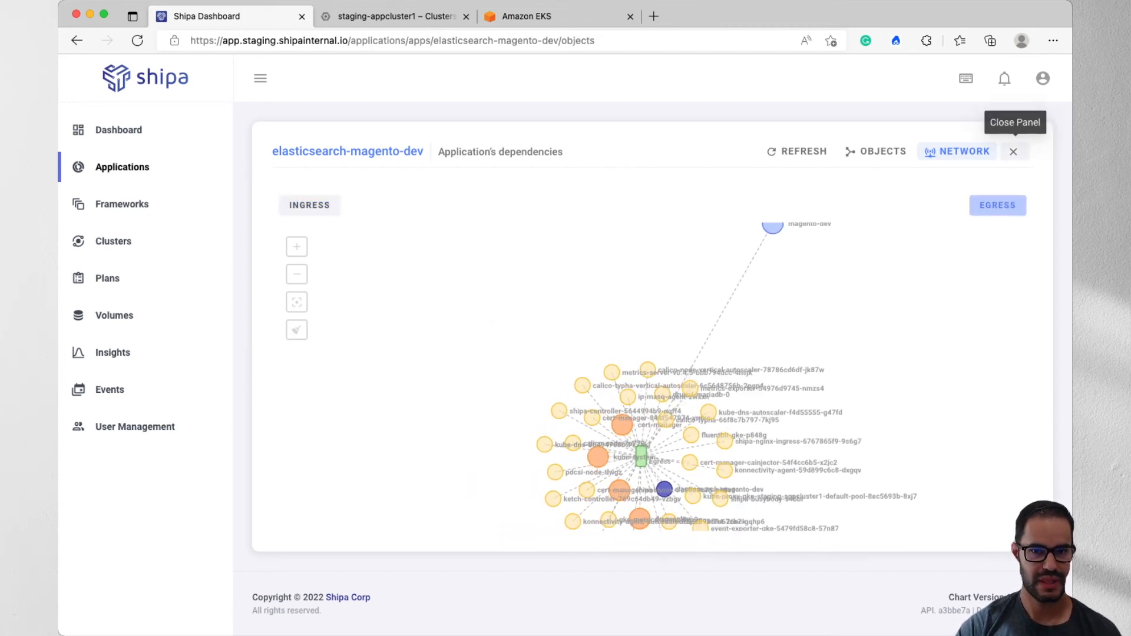
- Close the application's network map and open the detailed policy violation report from Insights
click(1013, 151)
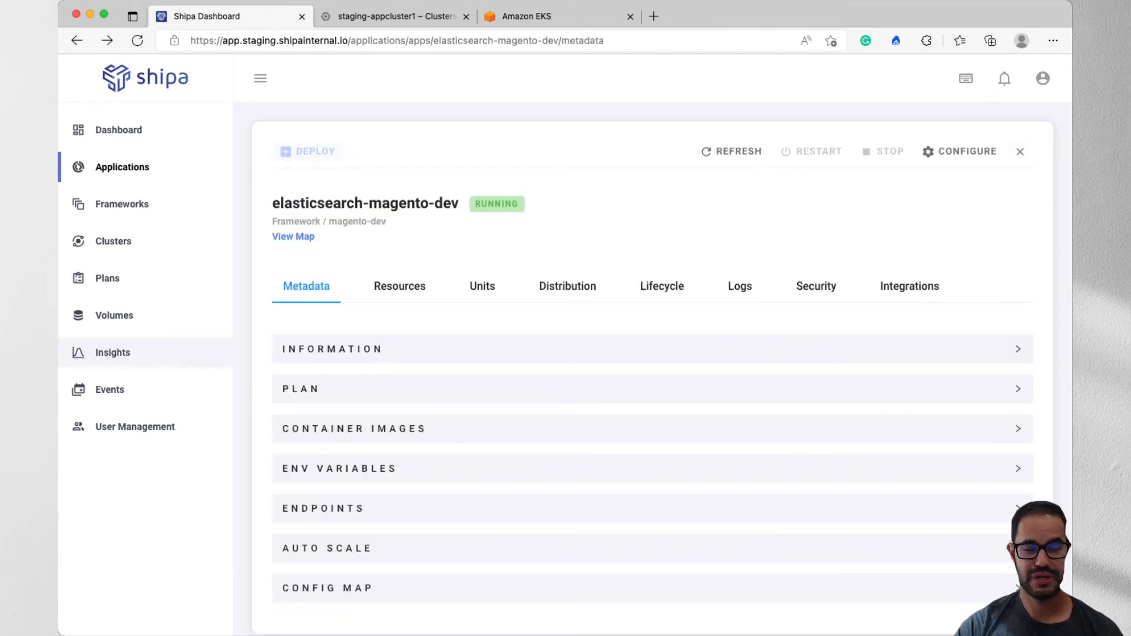
click(113, 352)
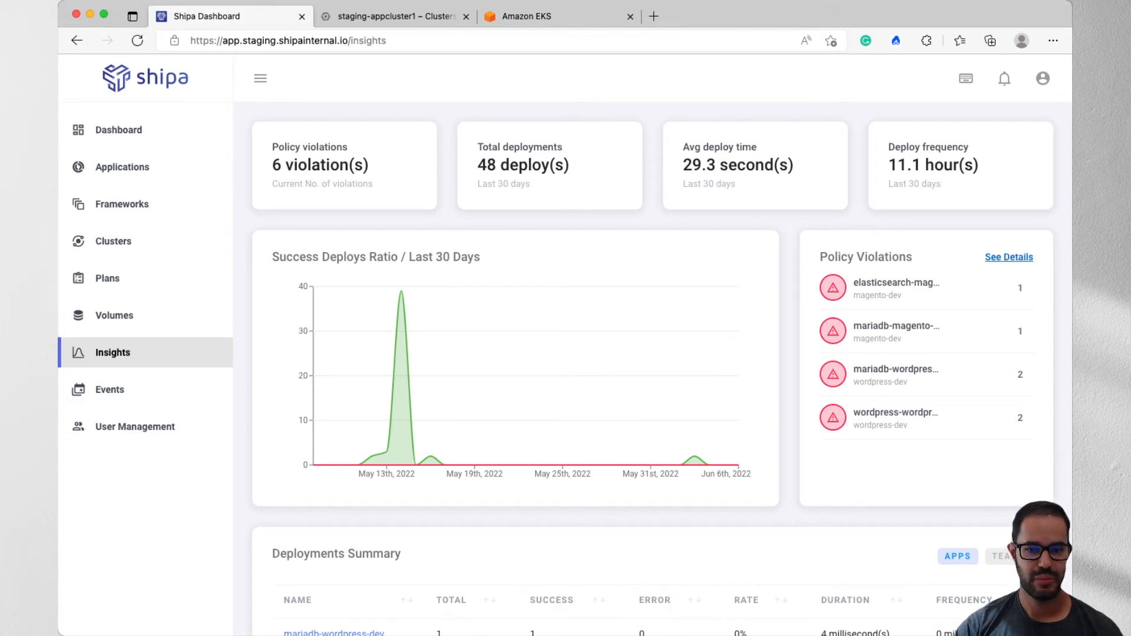
click(1008, 257)
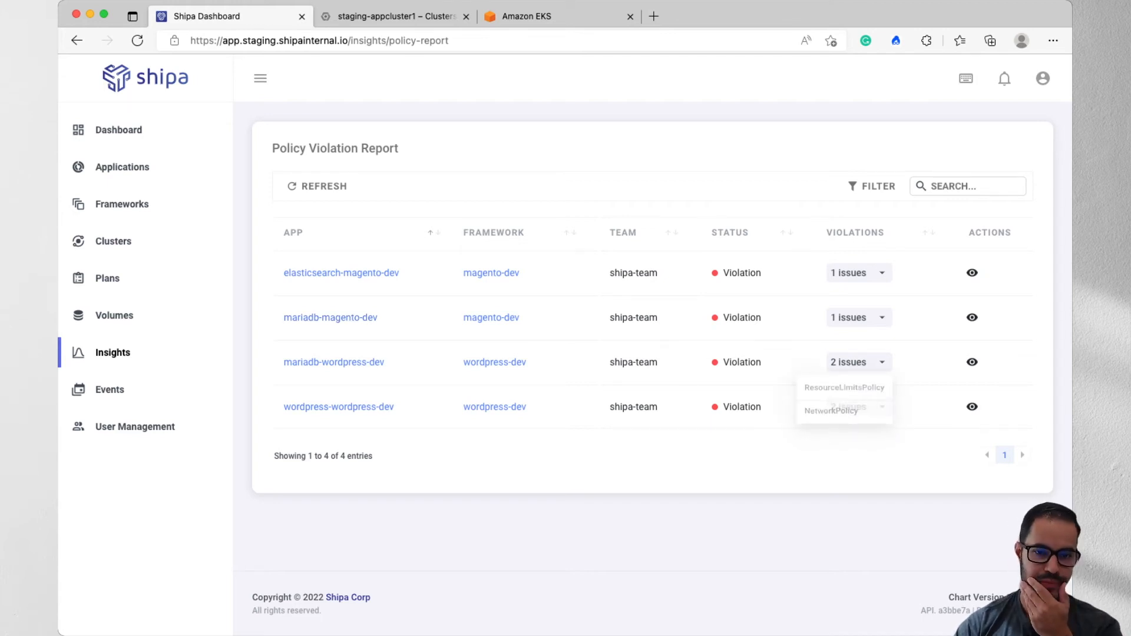
- Check the violated policies of the listed applications and review the policy report of mariadb-magento-dev, closing it when done
mouse_move(859, 318)
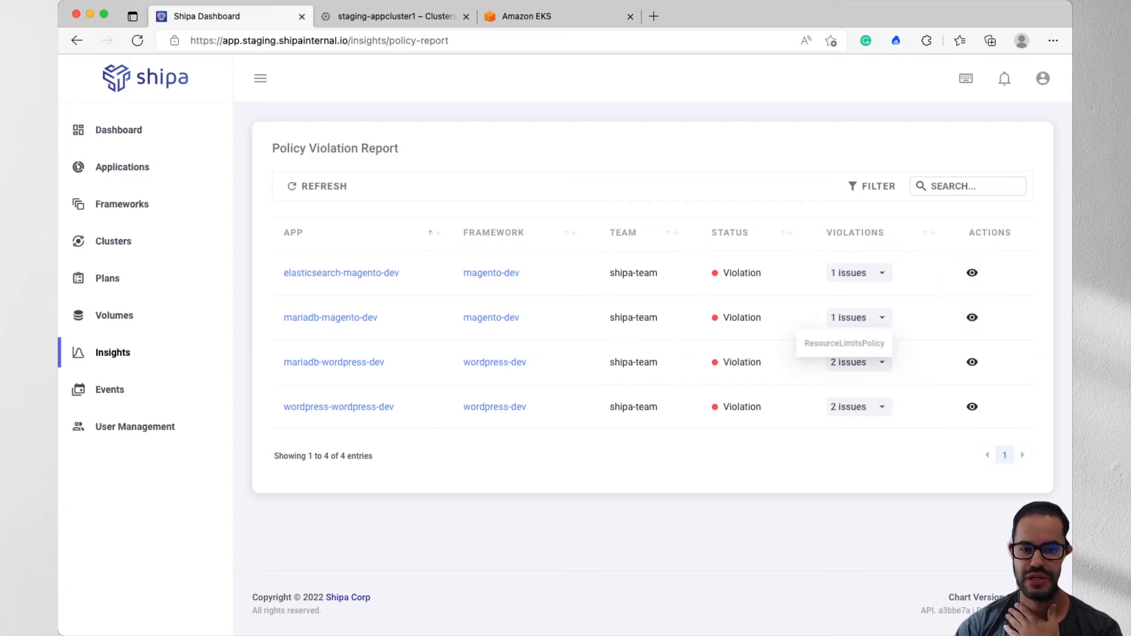
click(972, 273)
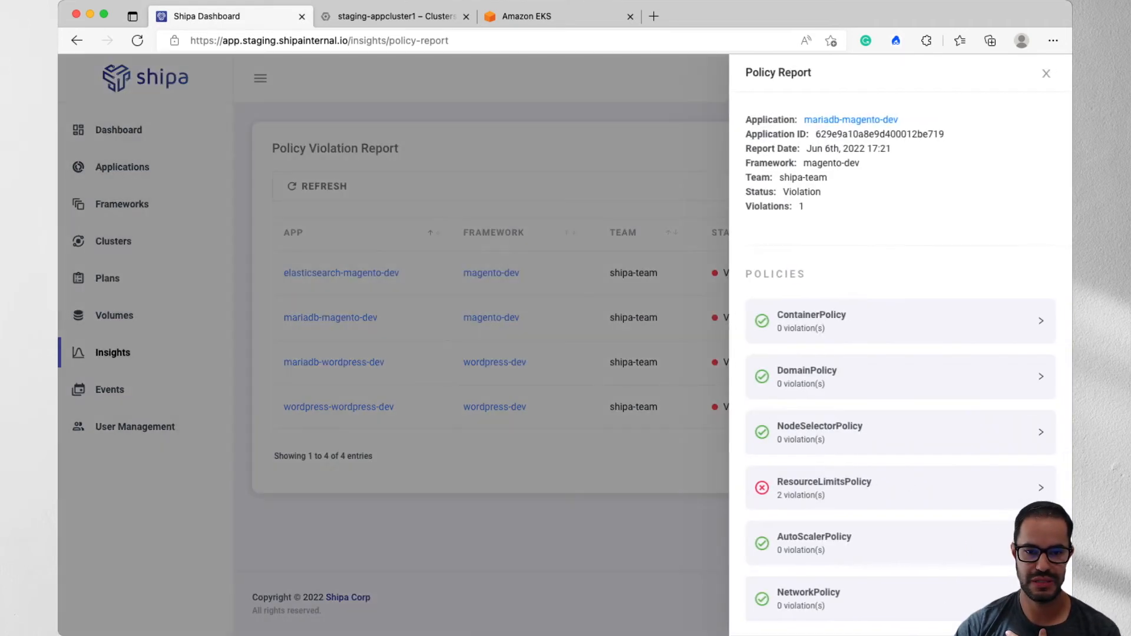
scroll(901, 354, down, 1)
scroll(901, 354, up, 1)
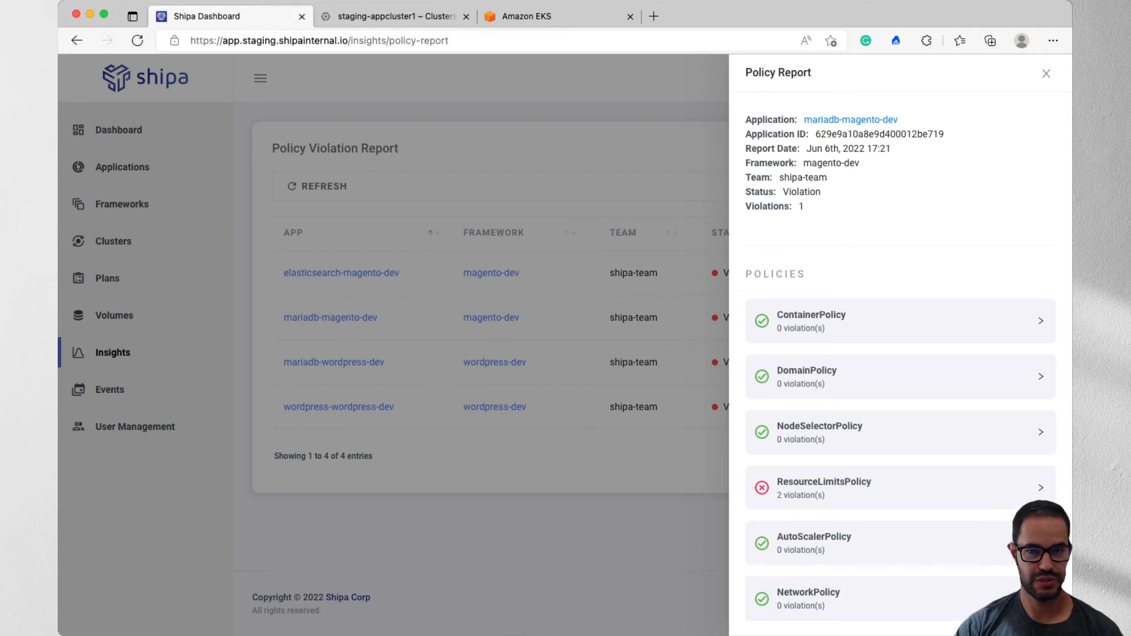
key(Escape)
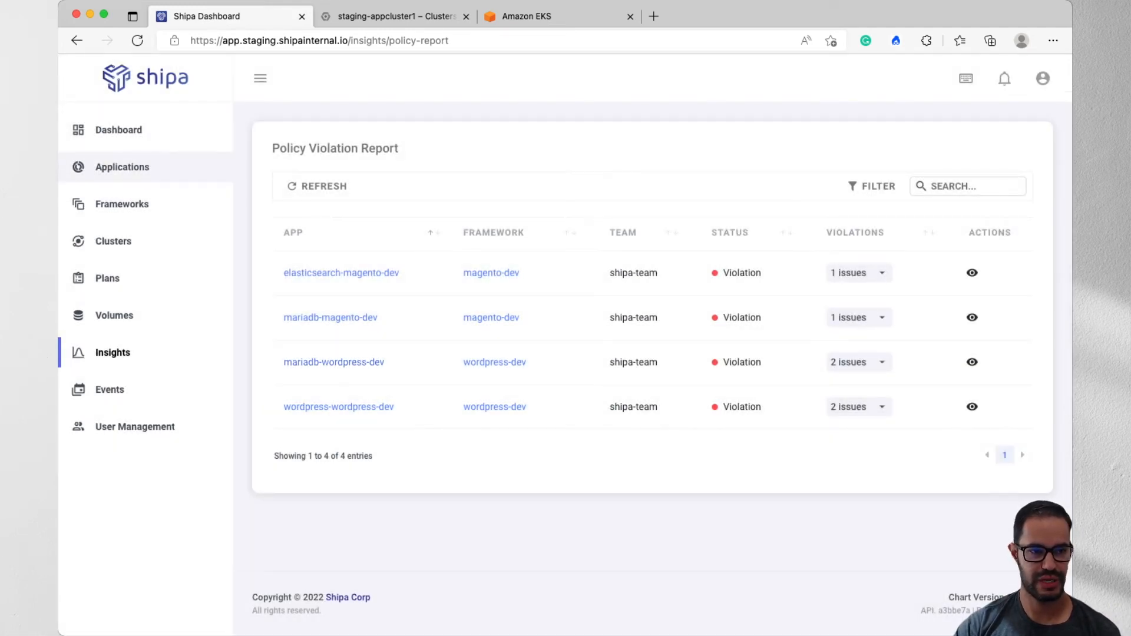
- View the list of applications and return to the detailed policy violation report in Insights
click(122, 203)
click(122, 167)
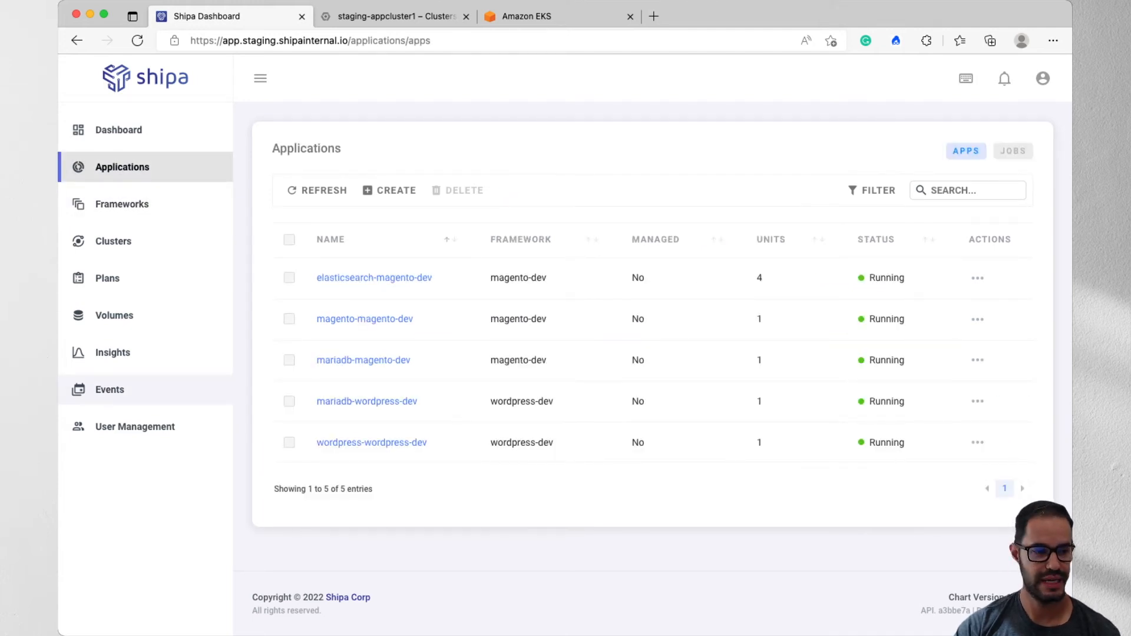
click(112, 353)
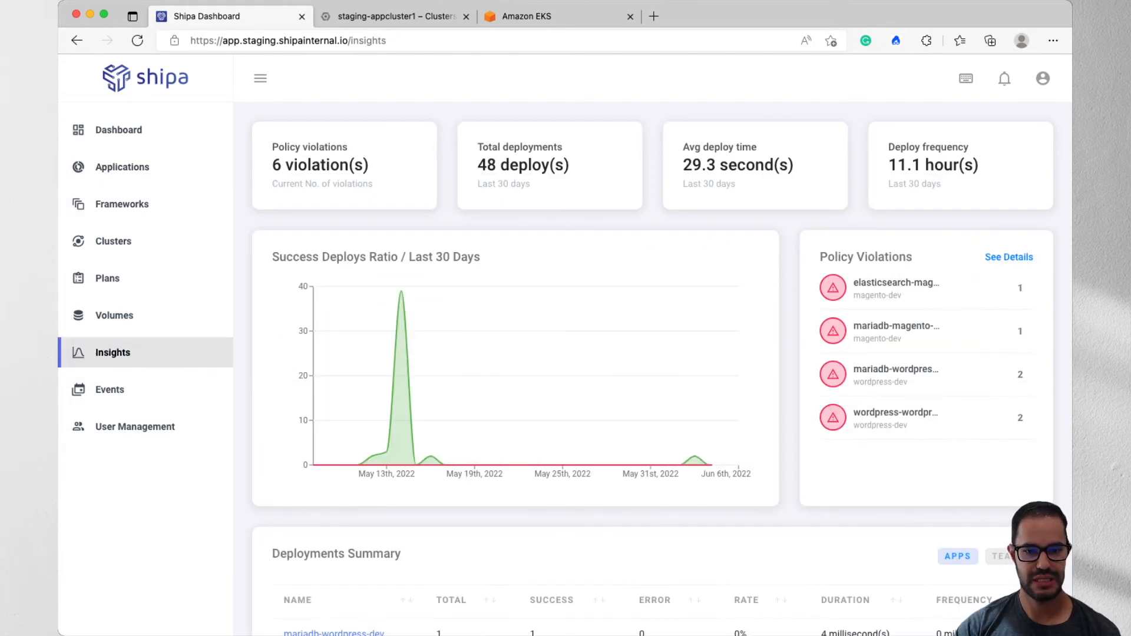
click(1009, 257)
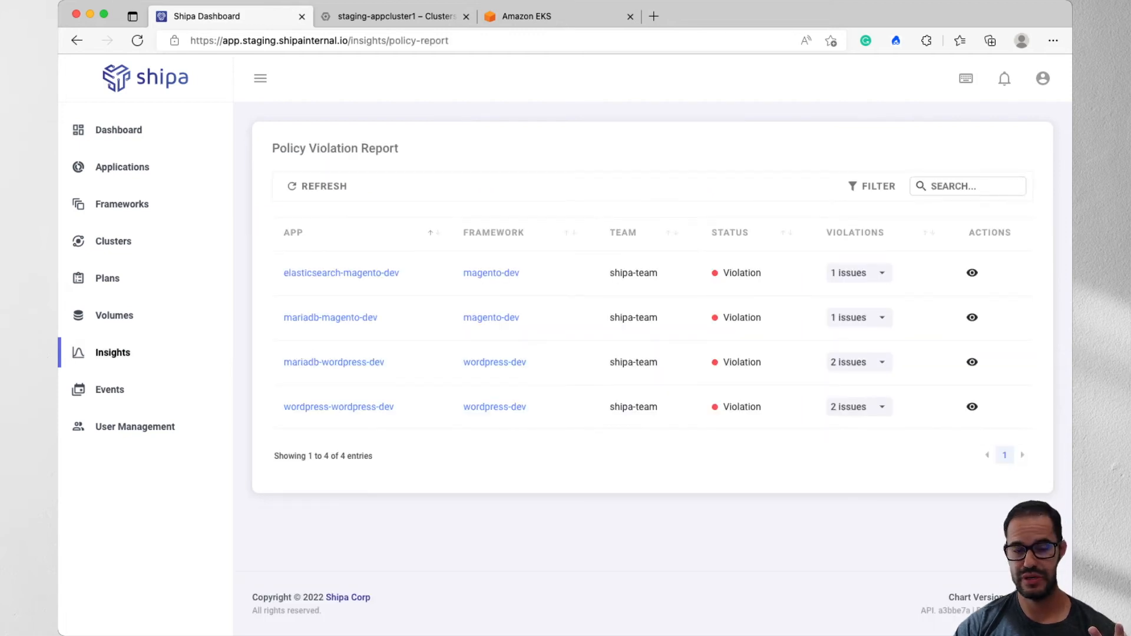
- Open the policy report of wordpress-wordpress-dev and examine the ResourceLimitsPolicy requirements and its CPU and memory violations, collapsing the section when done
click(859, 408)
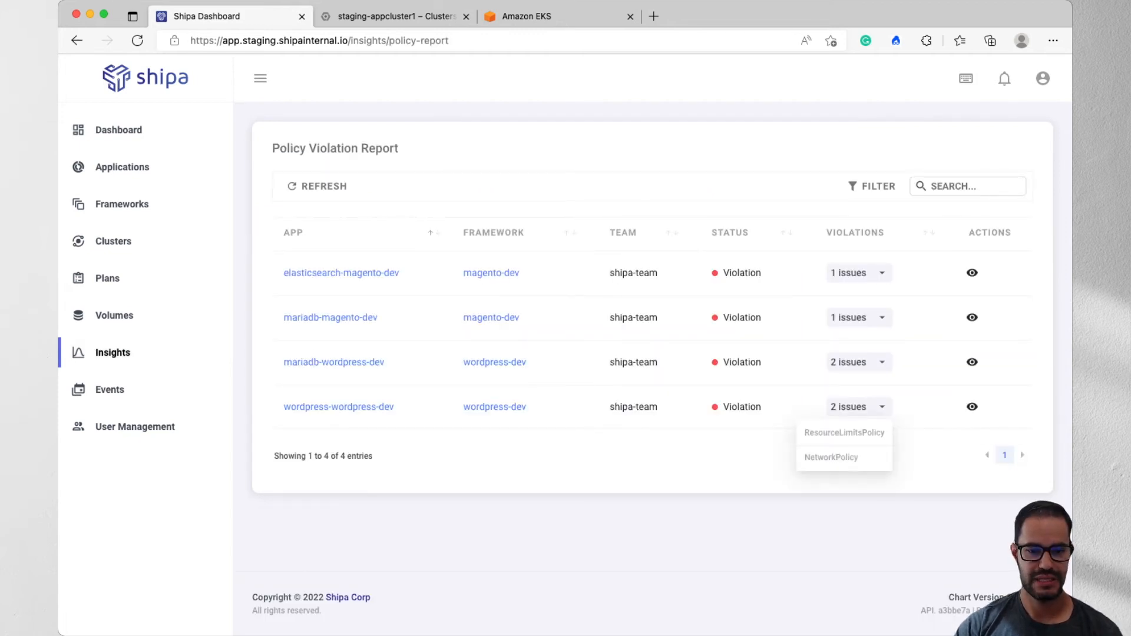
click(972, 406)
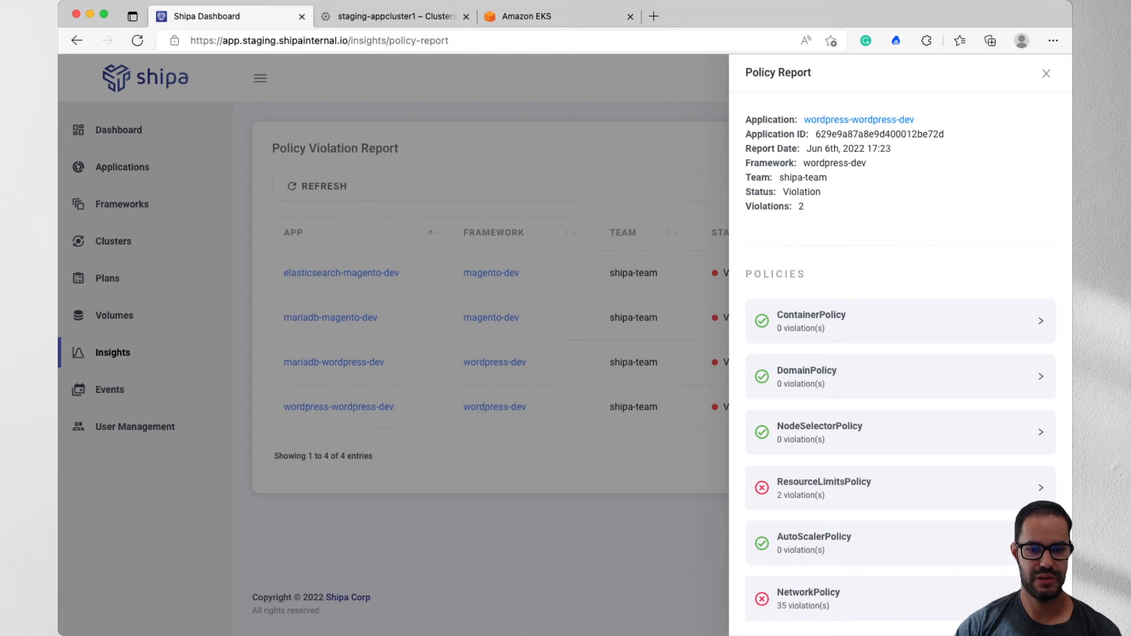
click(966, 487)
scroll(966, 488, down, 2)
scroll(902, 353, down, 1)
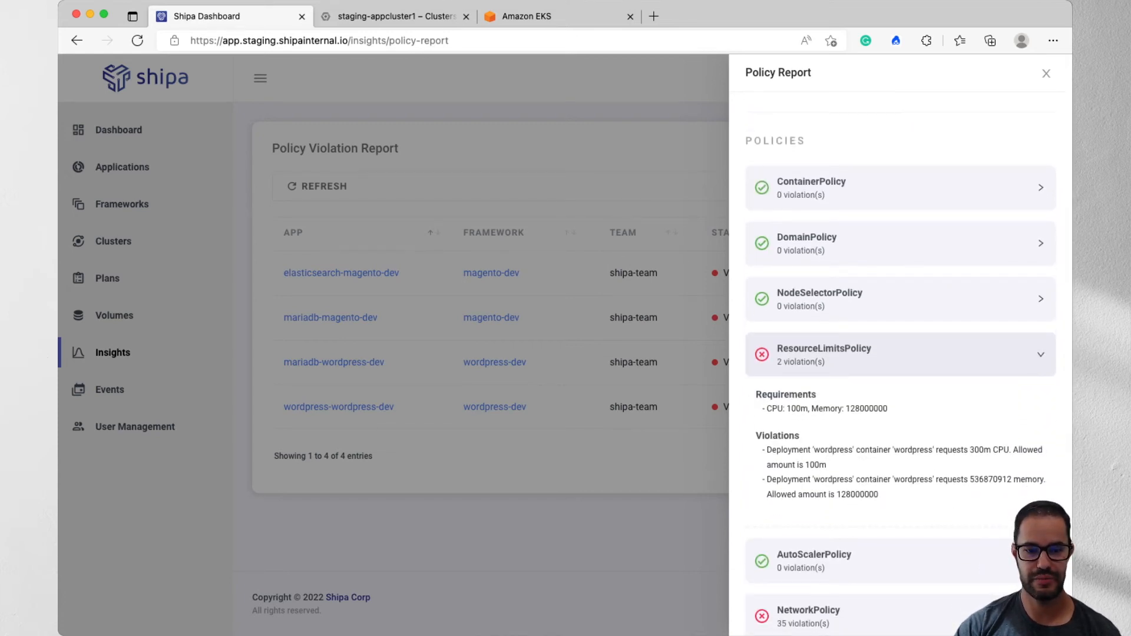
double_click(990, 479)
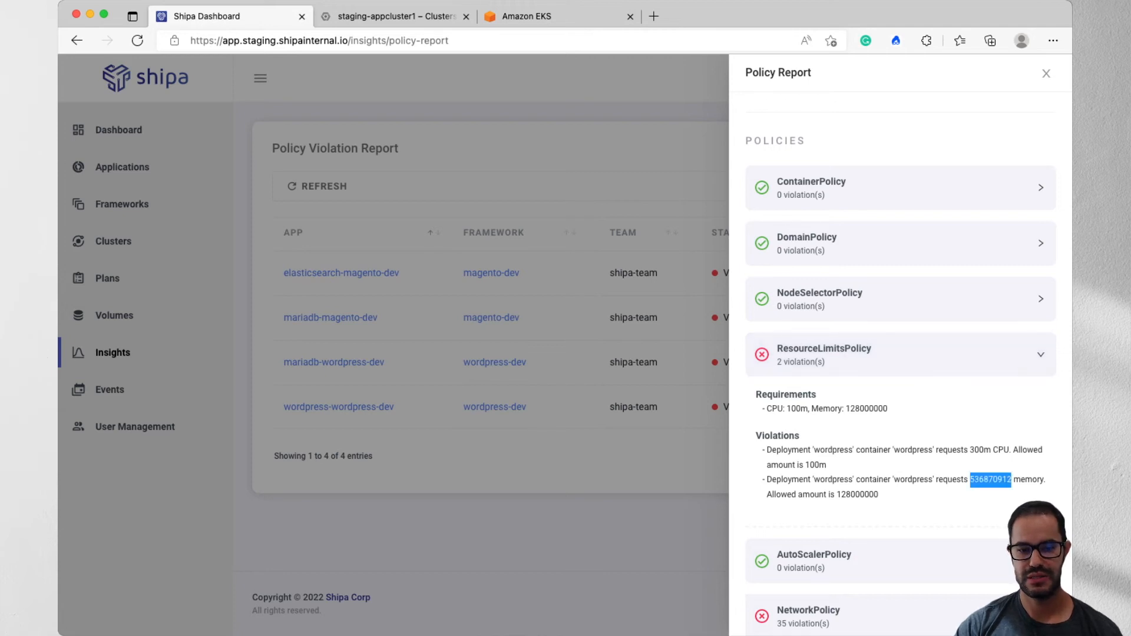
double_click(857, 495)
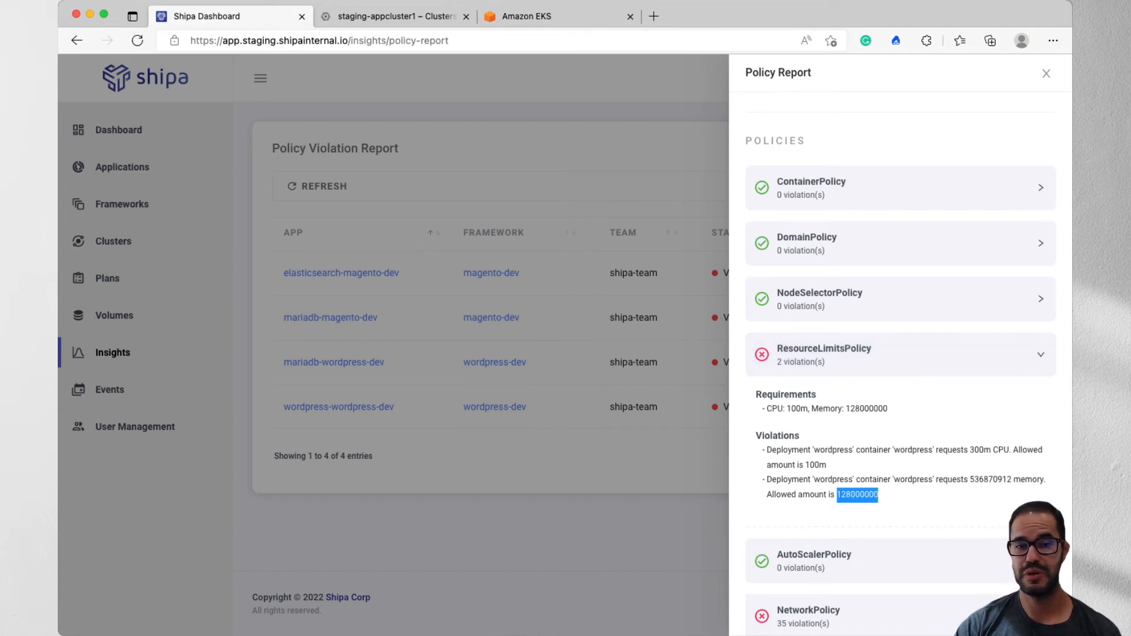
drag(1011, 479, 767, 480)
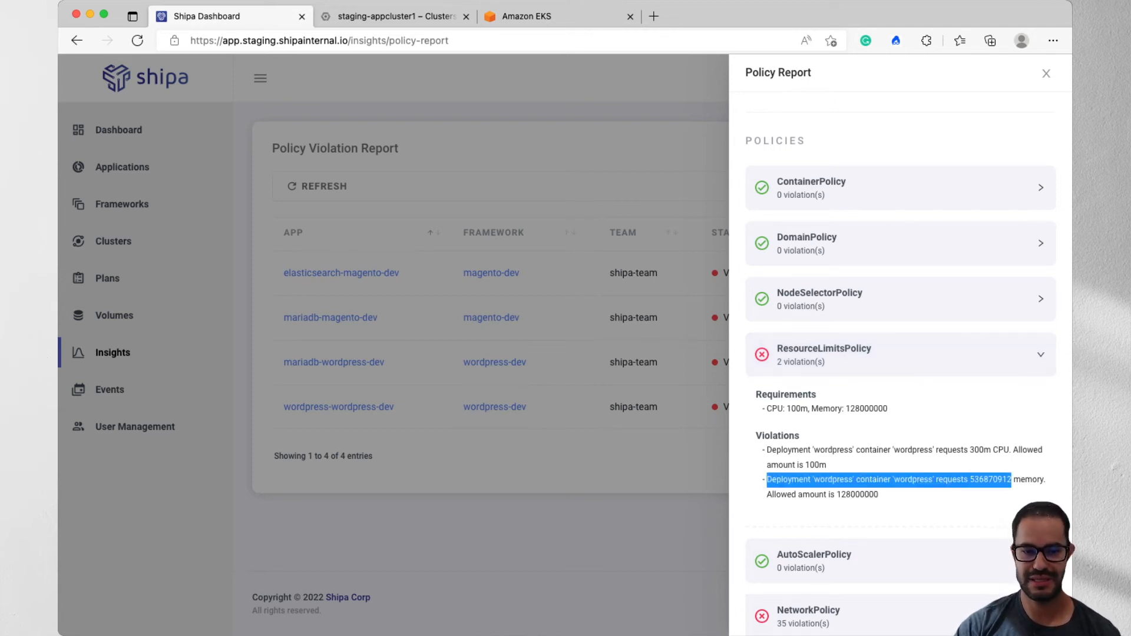
click(1004, 486)
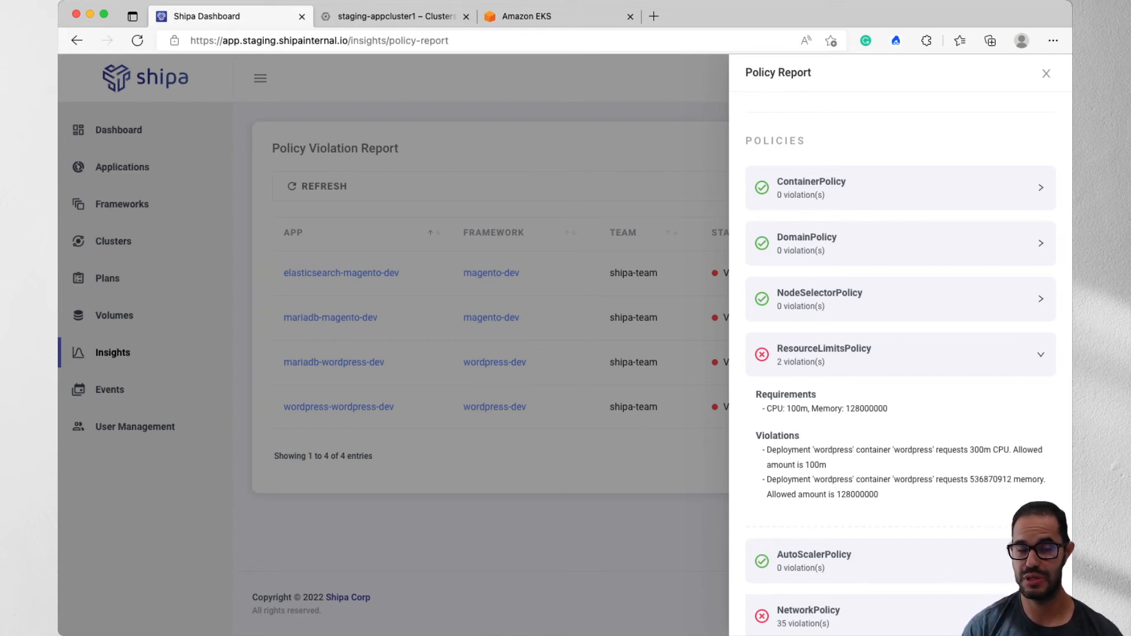
click(900, 355)
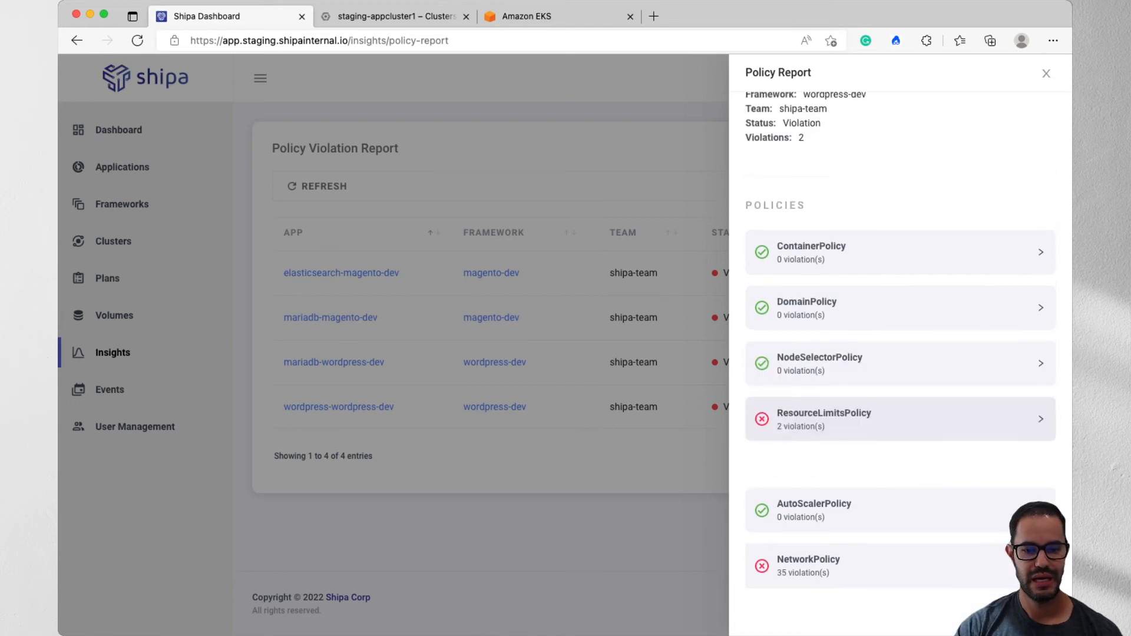
- Examine the NetworkPolicy violations of wordpress-wordpress-dev, including the ingress entry at the end of the list, and close the report
click(900, 563)
scroll(900, 530, down, 2)
scroll(900, 353, down, 5)
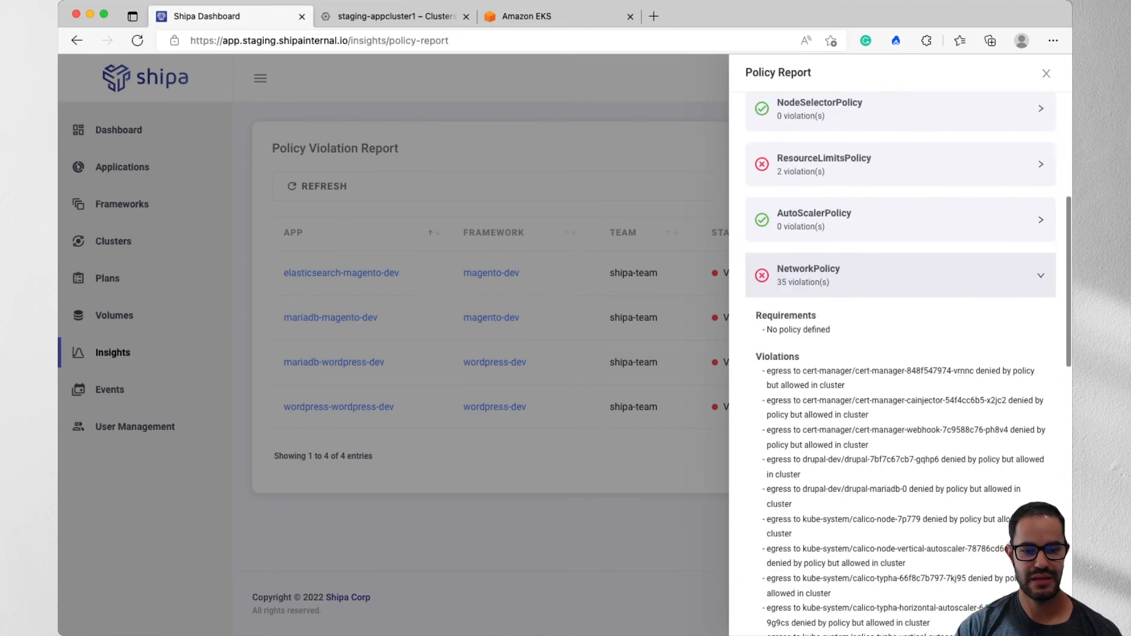
scroll(900, 354, down, 2)
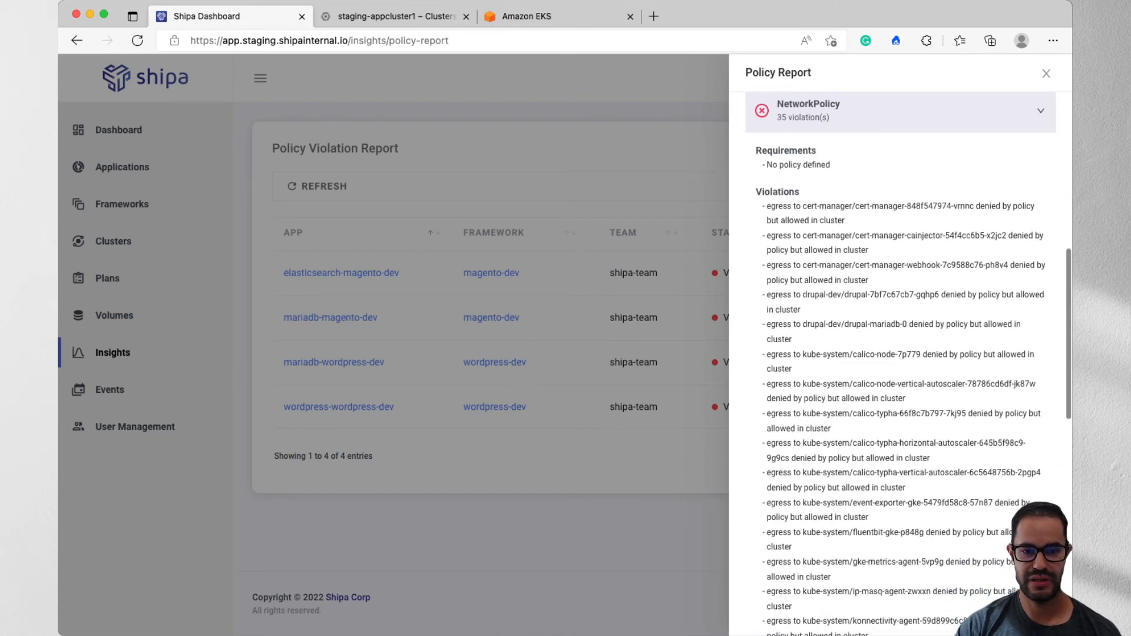
scroll(901, 353, down, 1)
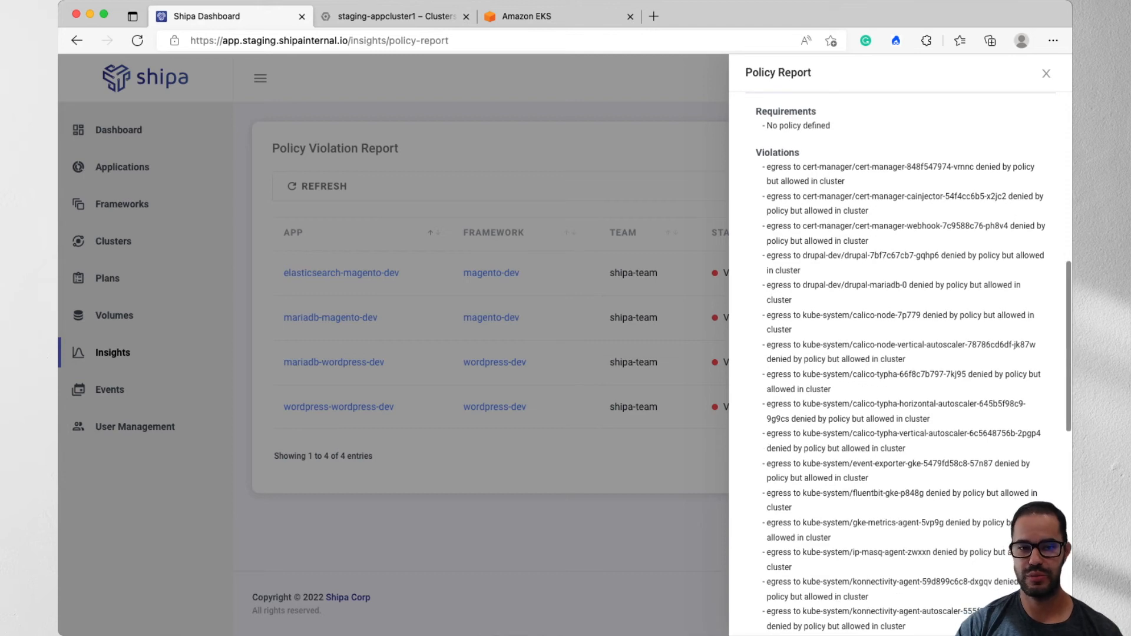
scroll(900, 353, down, 8)
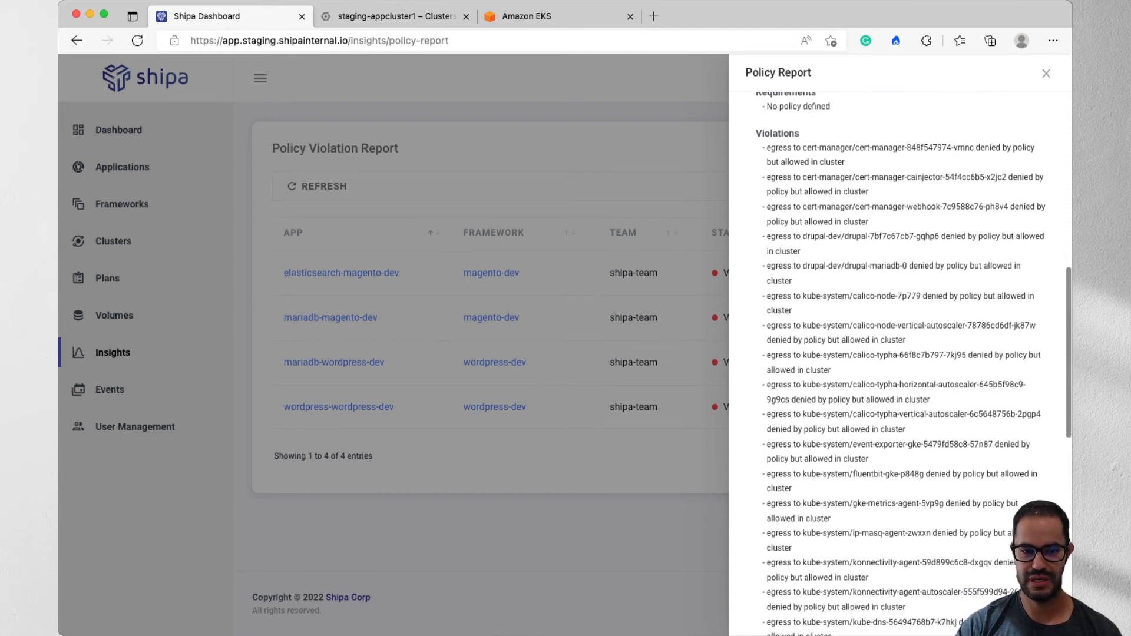
scroll(901, 354, down, 3)
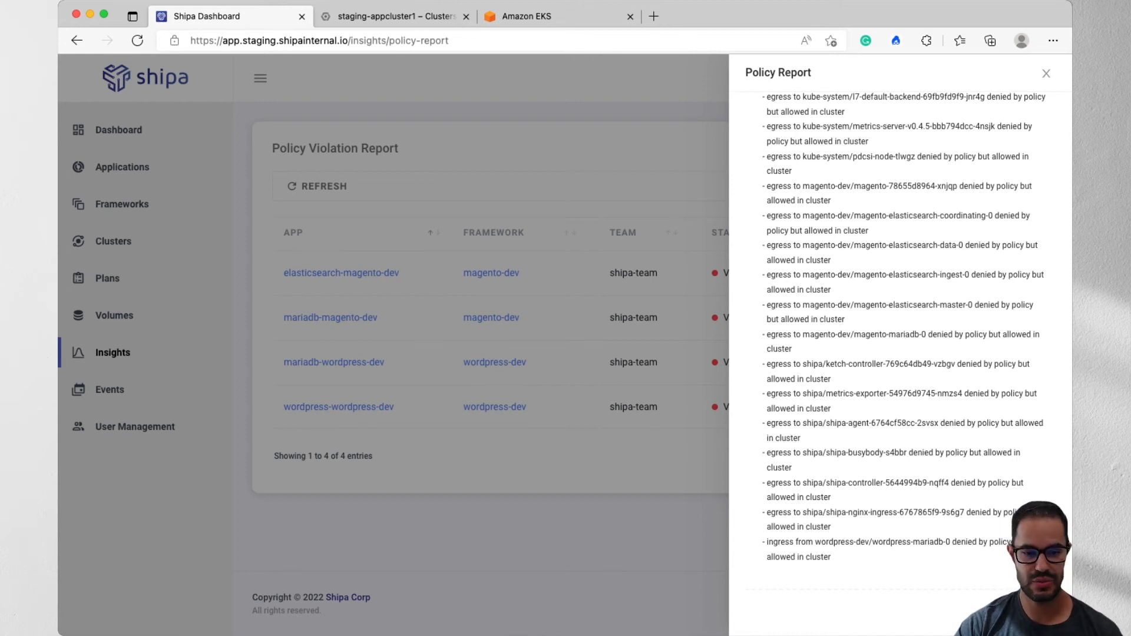
drag(767, 542, 830, 557)
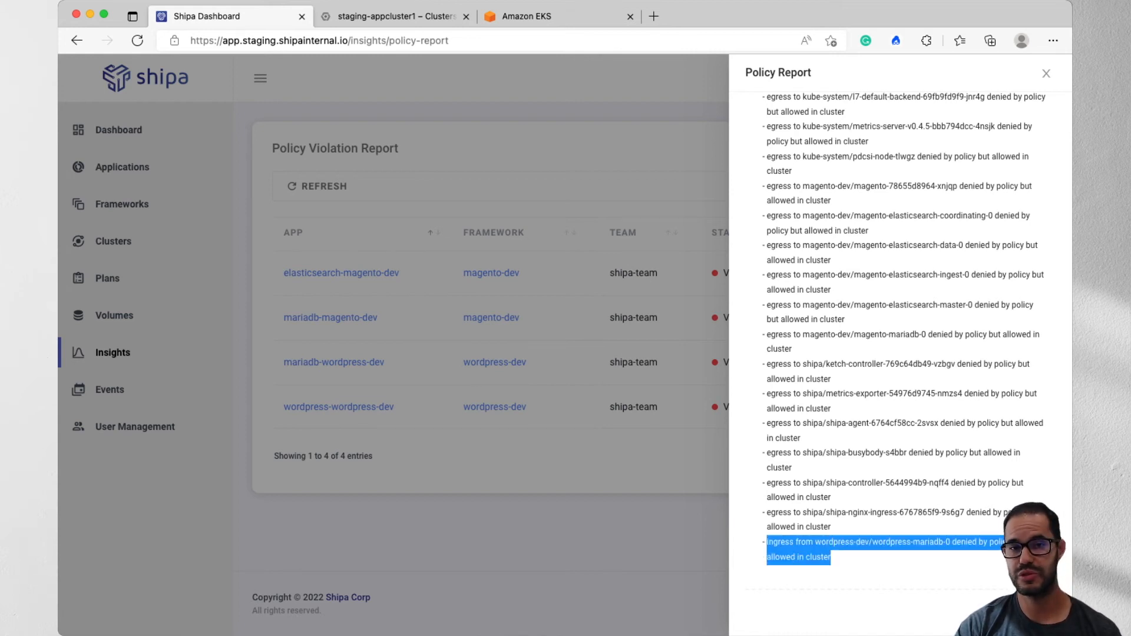
scroll(900, 354, up, 1)
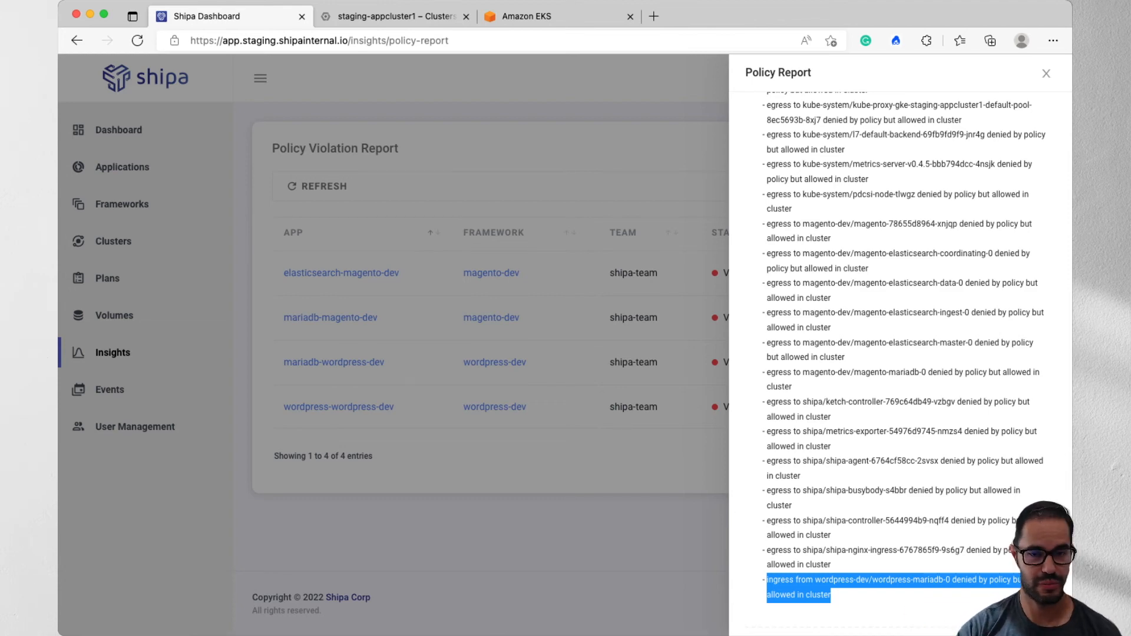
scroll(900, 353, up, 15)
key(Escape)
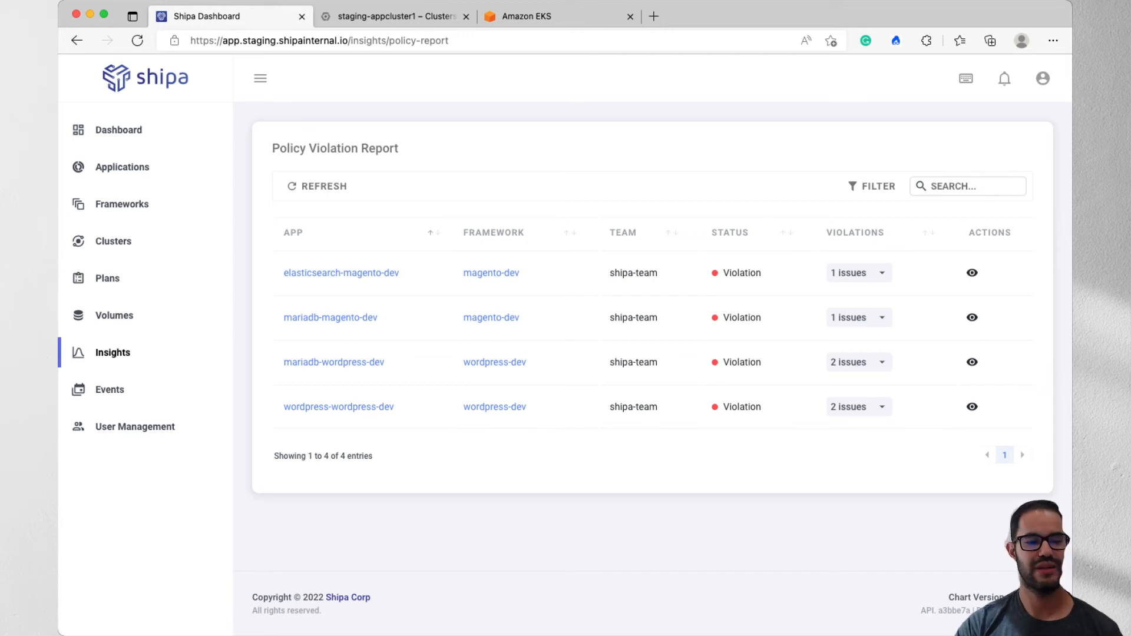
- Revisit the Insights overview and check the violation issues of elasticsearch-magento-dev in the detailed policy report
click(112, 352)
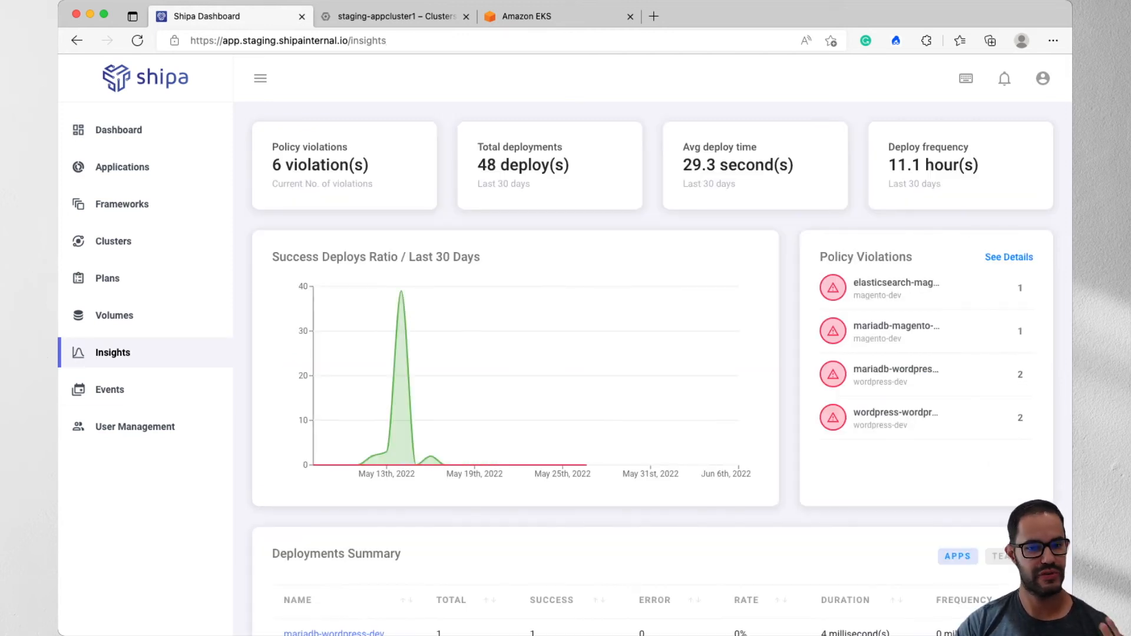
mouse_move(387, 319)
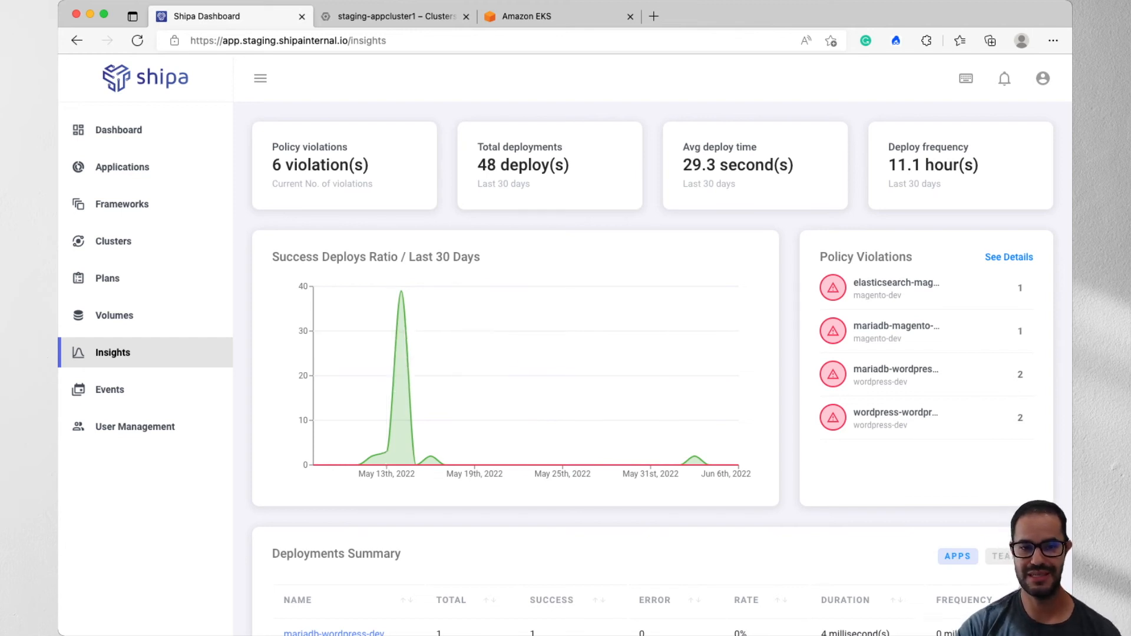
click(1008, 257)
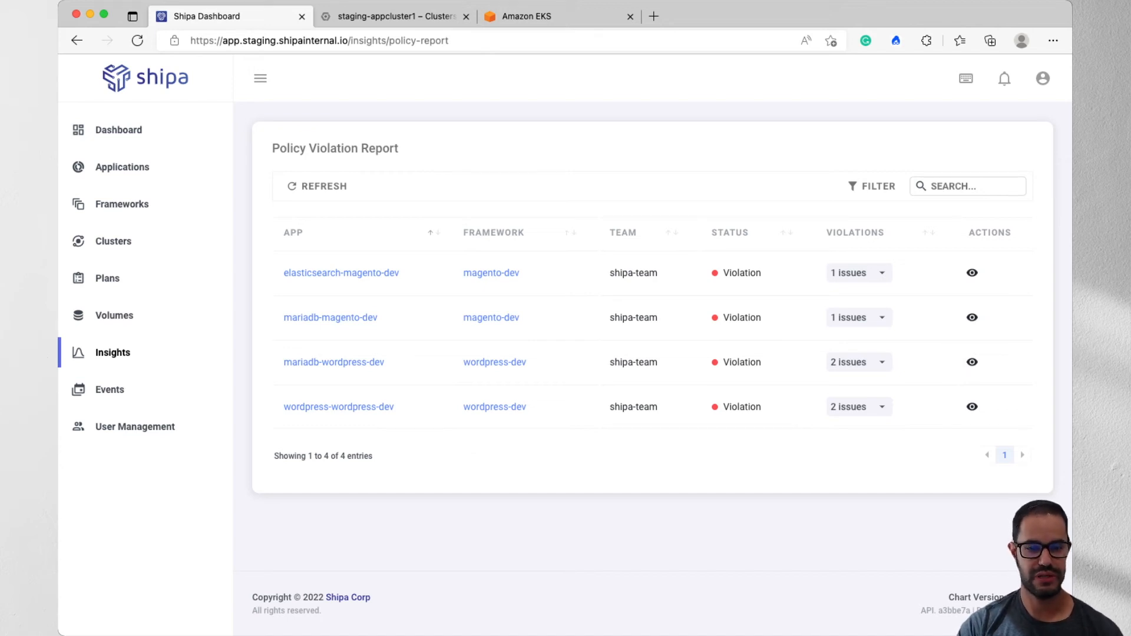
click(859, 272)
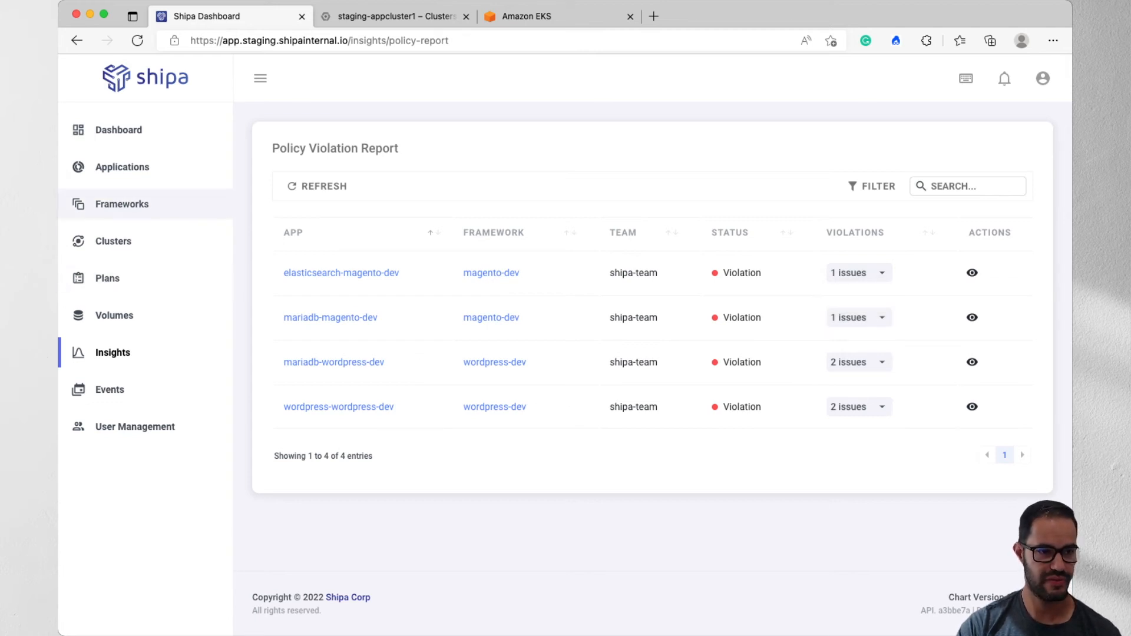
- Restrict the magento-dev framework's registry control to docker.io/shipasoftware and save the framework update
click(122, 204)
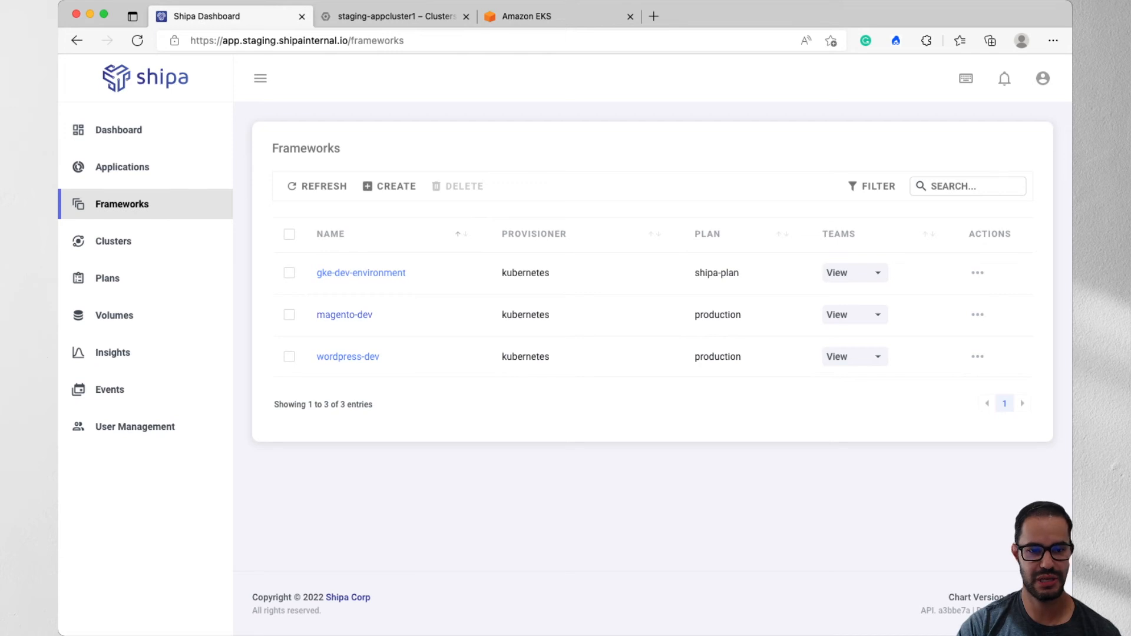
click(977, 315)
click(926, 363)
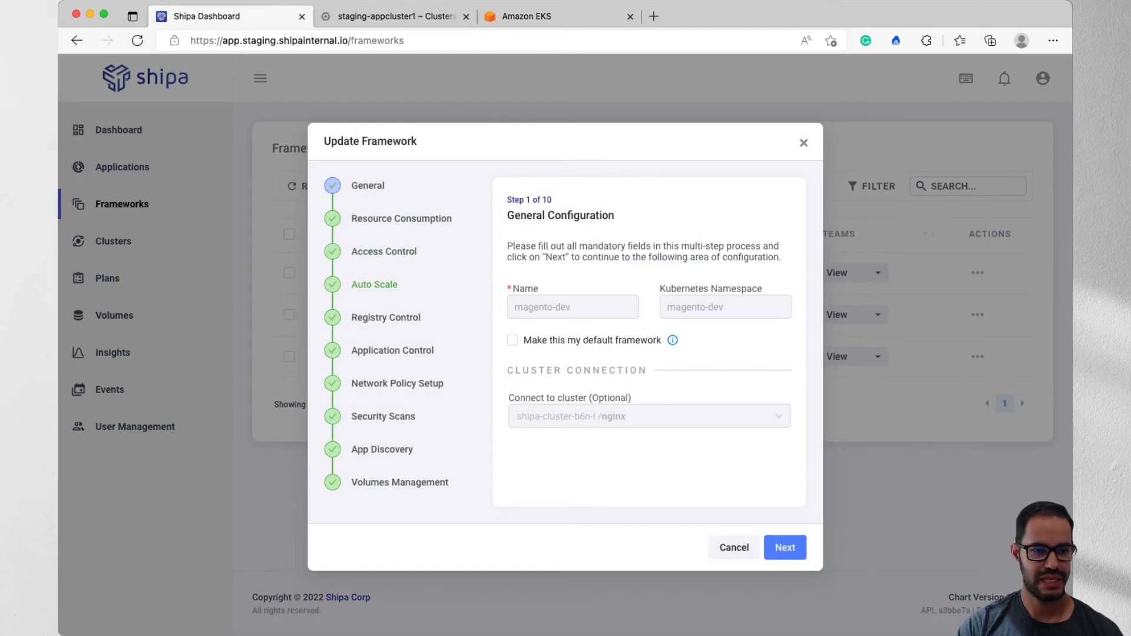
click(386, 317)
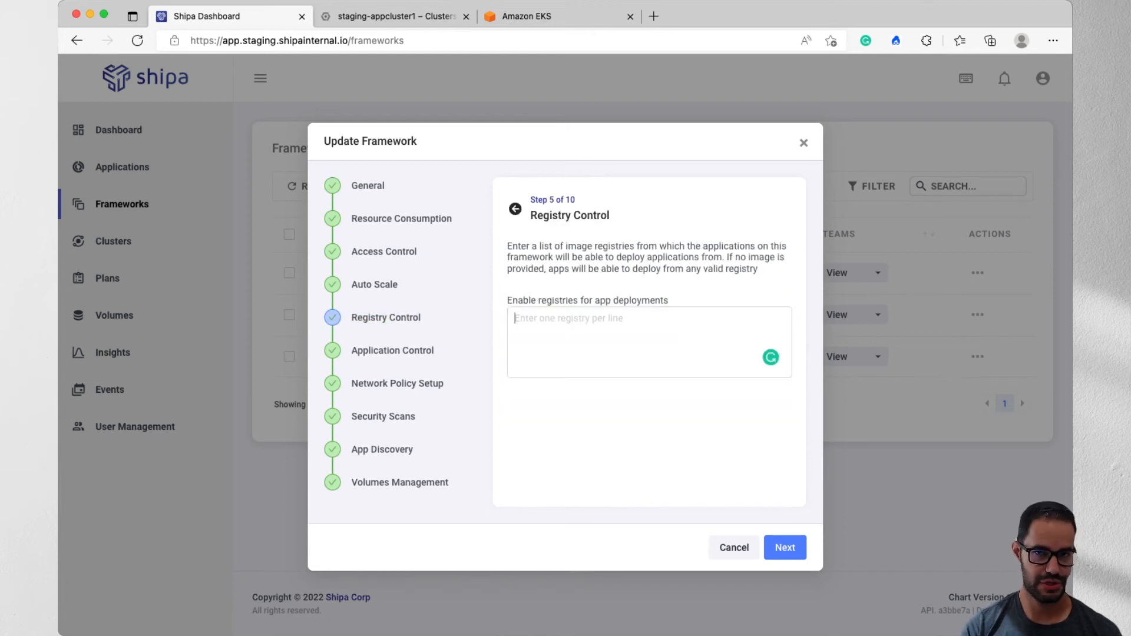
text(docker.io)
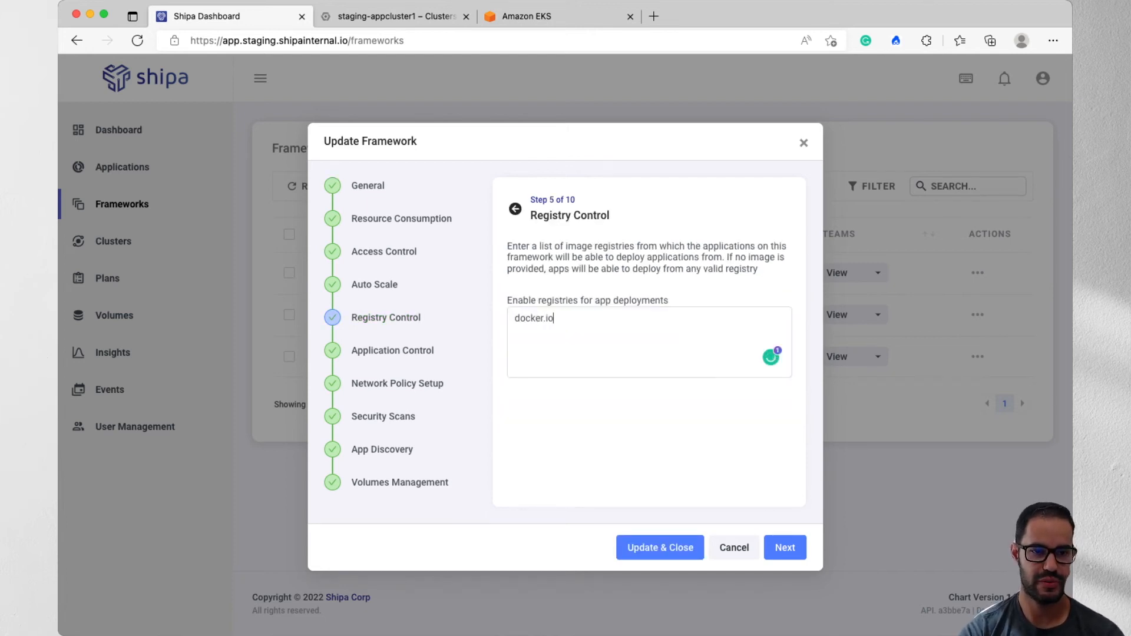
text(/shipasoftware)
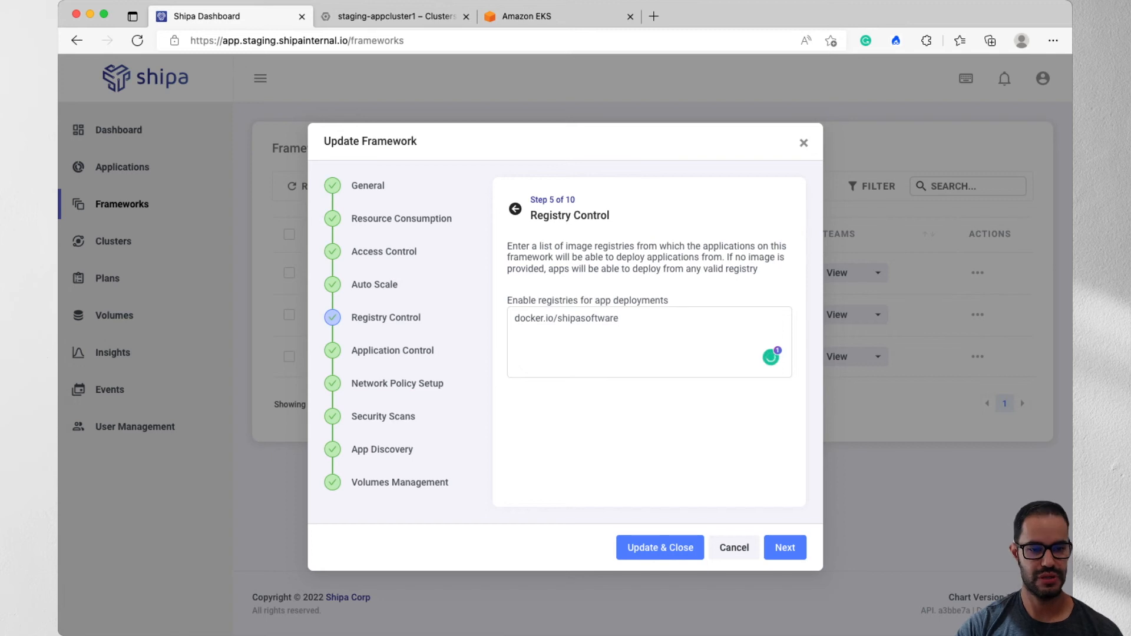
click(660, 547)
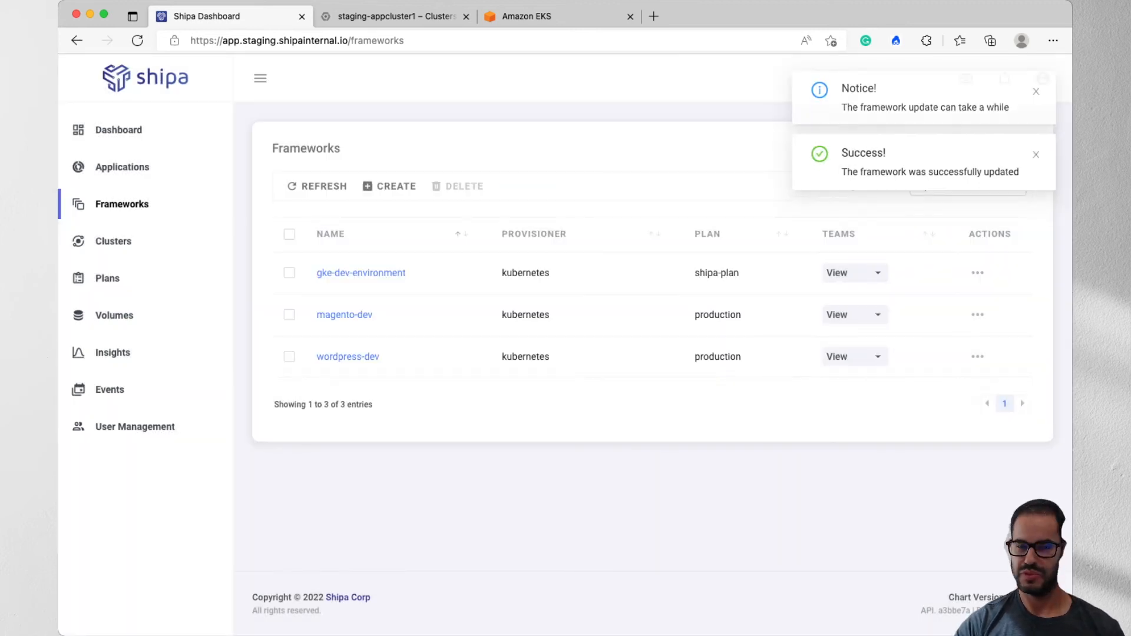
- Check the event log, then list the violated policies of elasticsearch-magento-dev in the detailed policy violation report in Insights
click(110, 390)
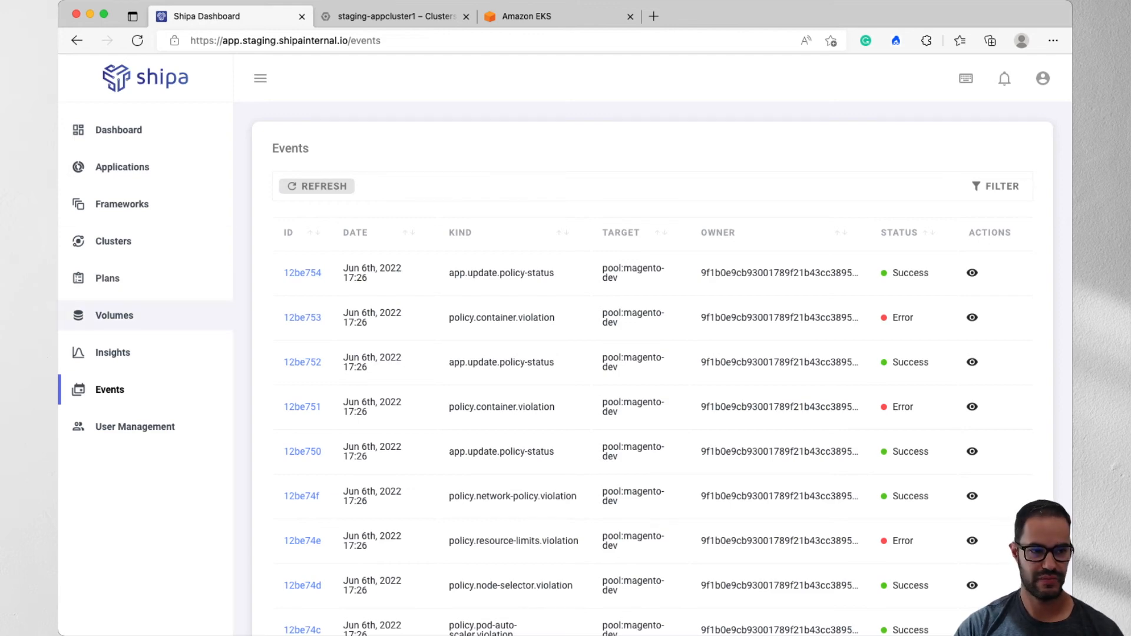
click(113, 352)
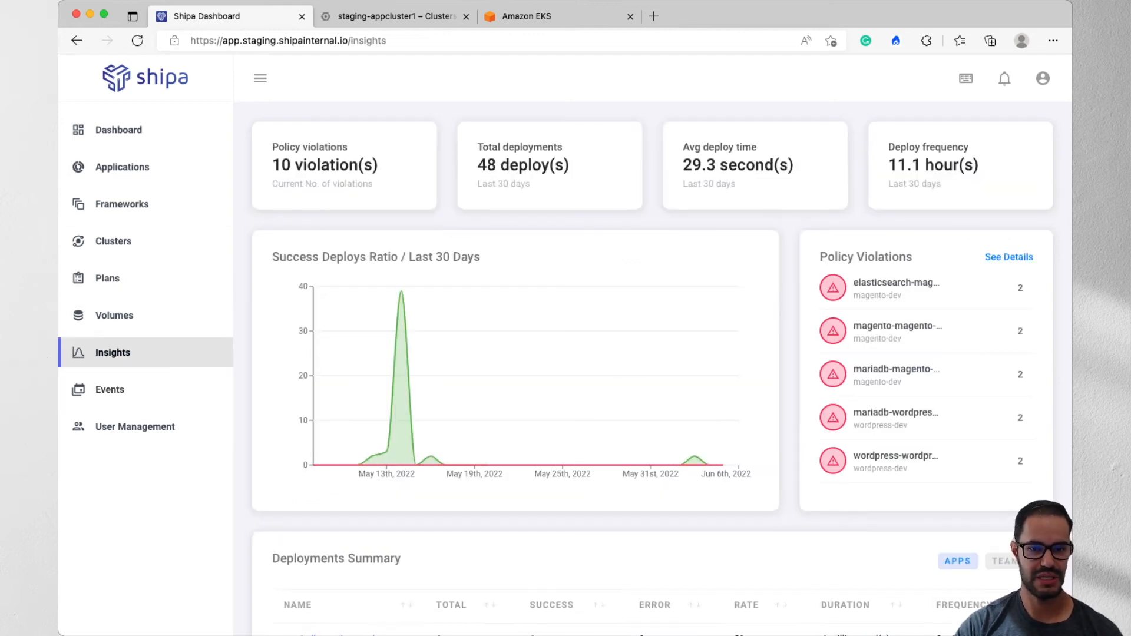
click(1008, 257)
click(859, 273)
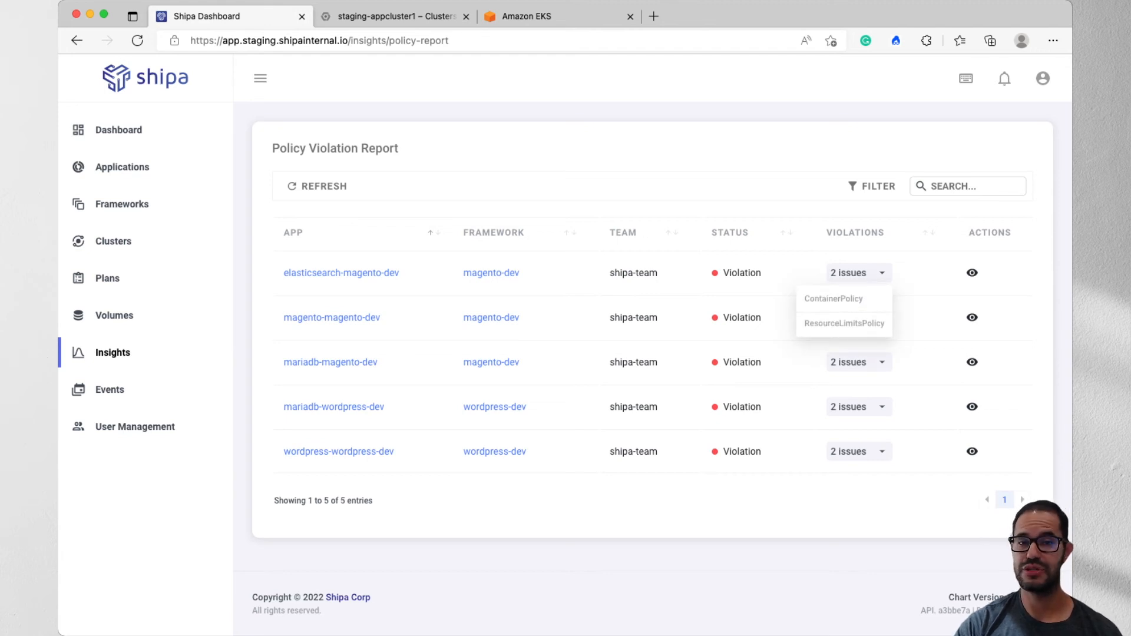
- Open the policy report of elasticsearch-magento-dev, examine the ContainerPolicy's allowed host and disallowed-image violations, and close the report
click(972, 273)
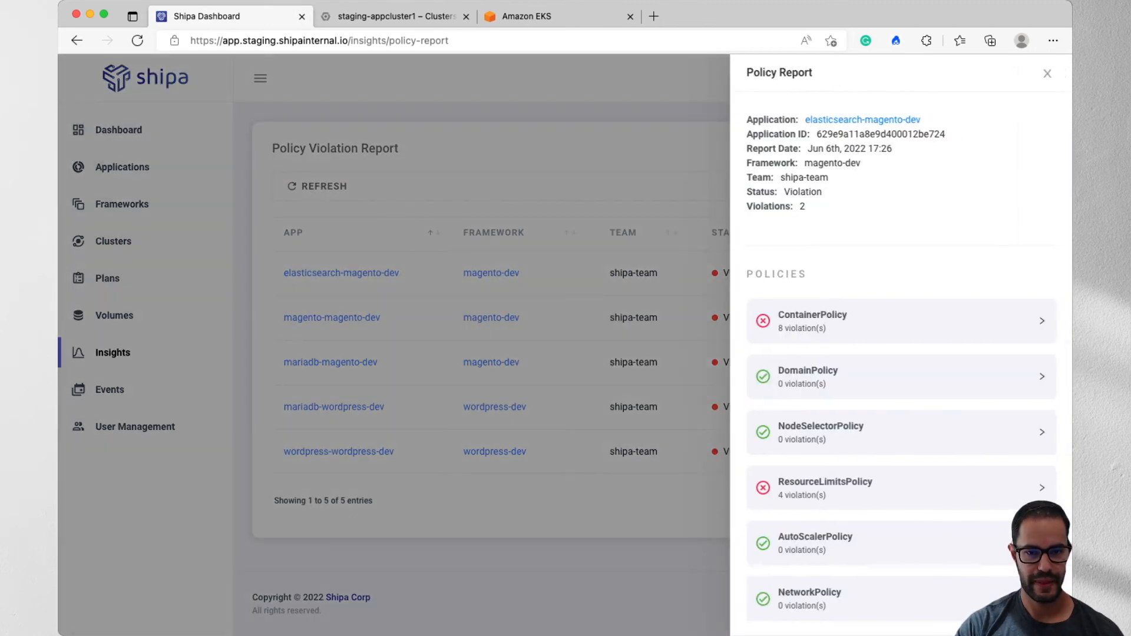
scroll(901, 353, down, 1)
click(900, 289)
scroll(900, 288, down, 2)
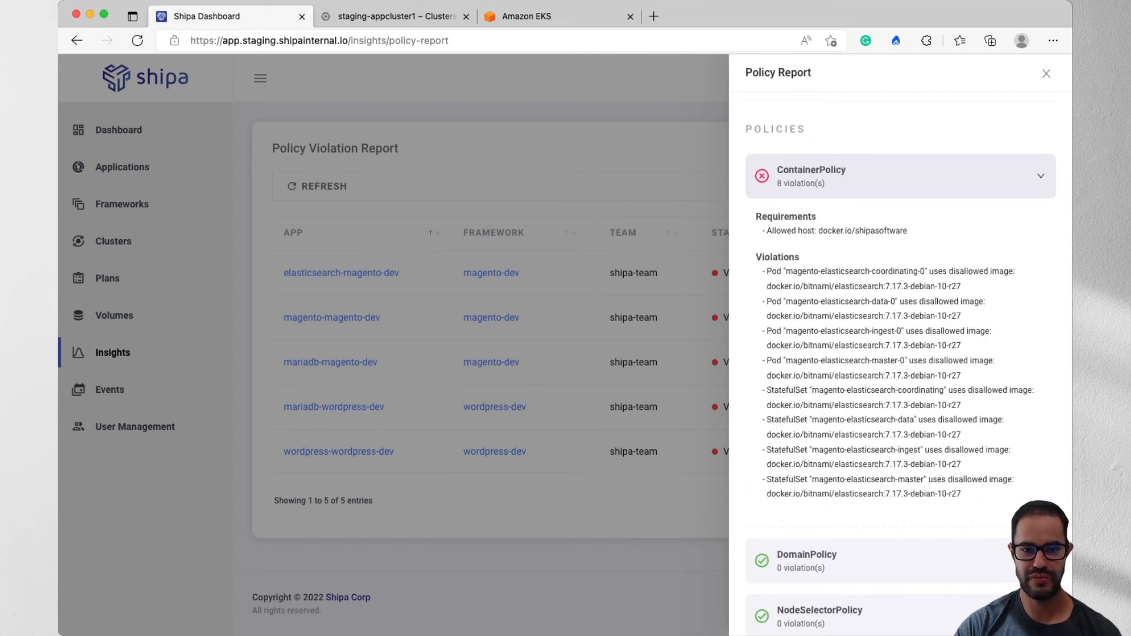
drag(908, 231, 766, 231)
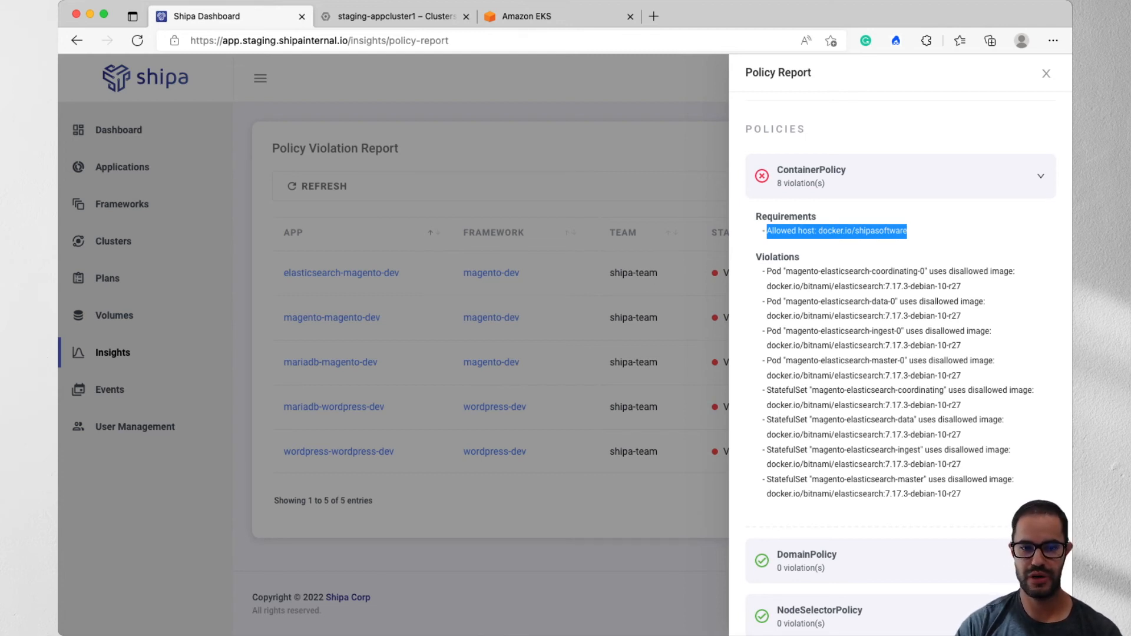
double_click(880, 232)
drag(820, 271, 979, 480)
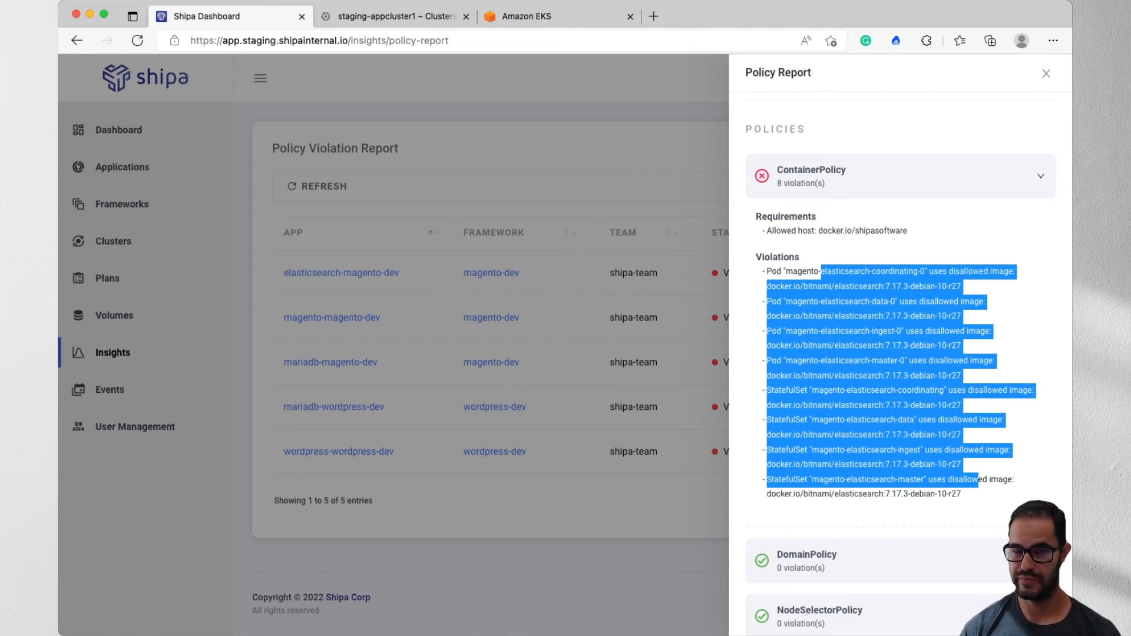
click(1040, 176)
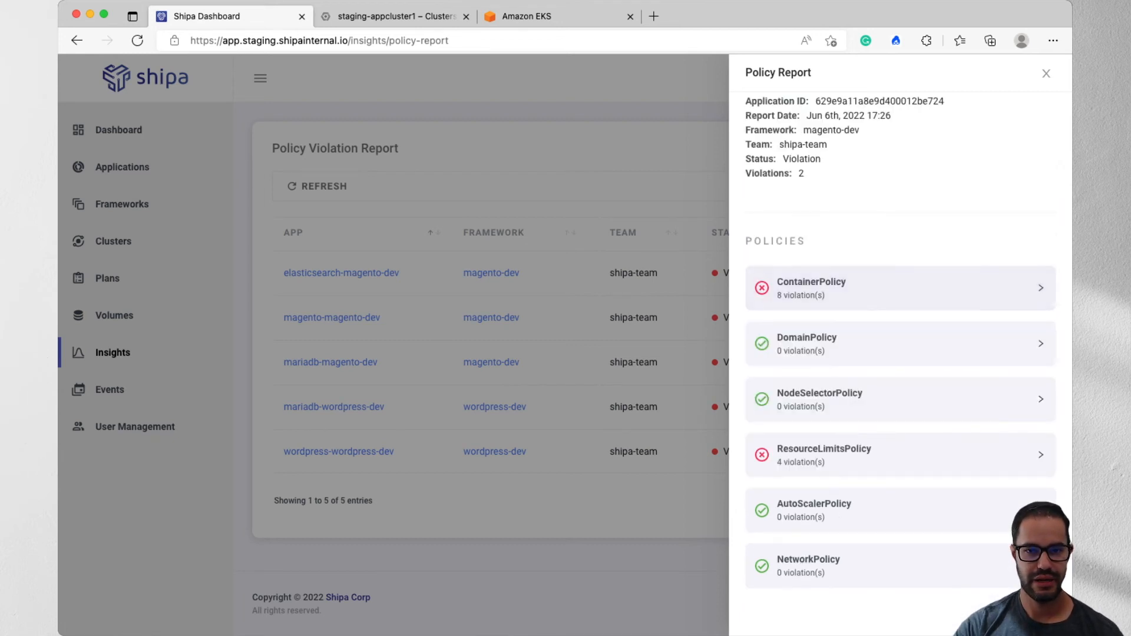
click(1046, 74)
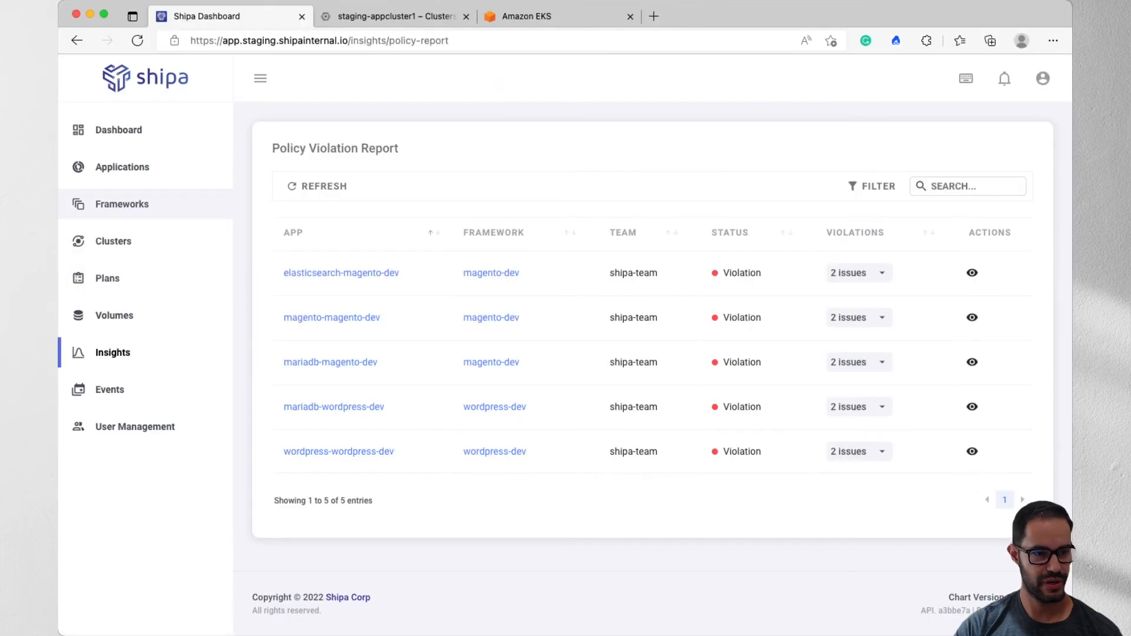
- Enable application auto-scale in the magento-dev framework with 5 minimum replicas, 10 maximum replicas and 85 CPU percentage, and save the update
click(122, 204)
click(977, 315)
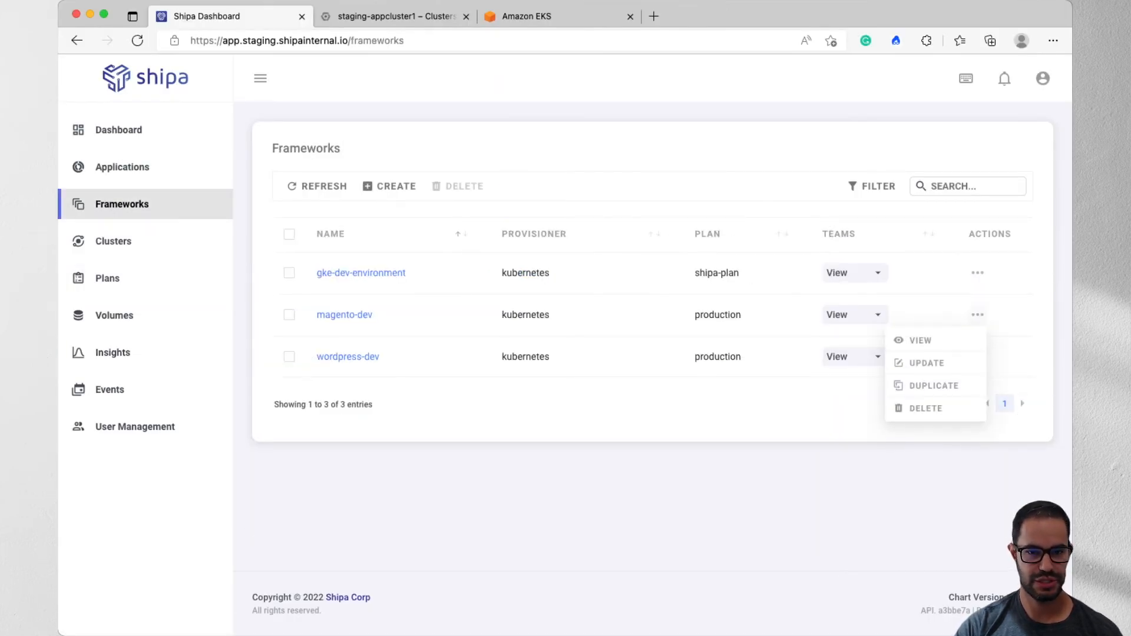
click(924, 361)
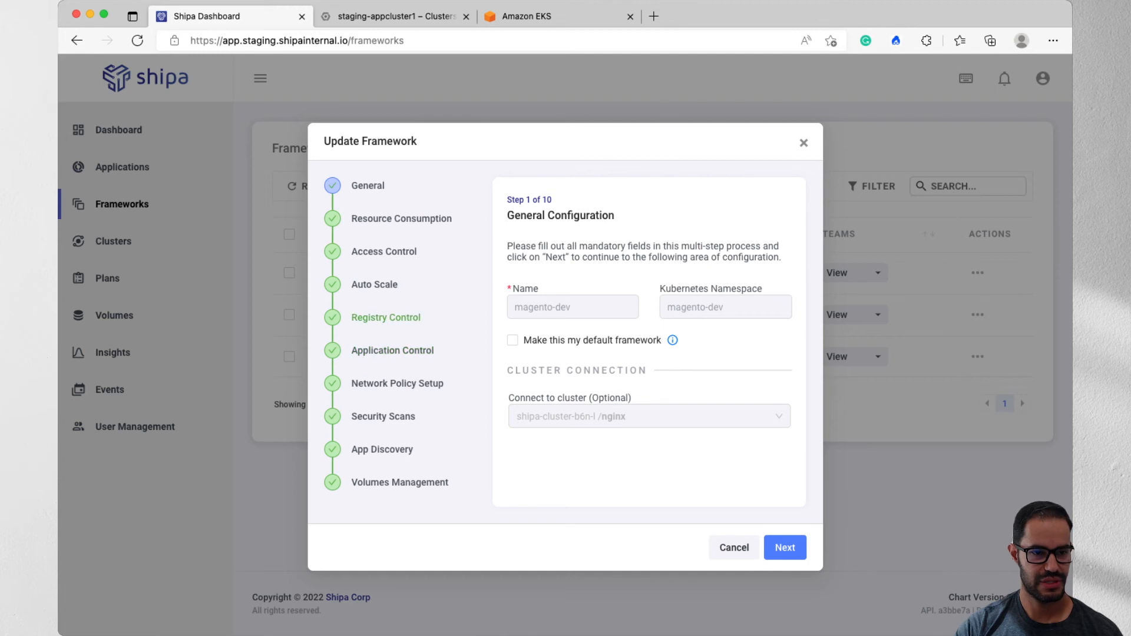
click(392, 351)
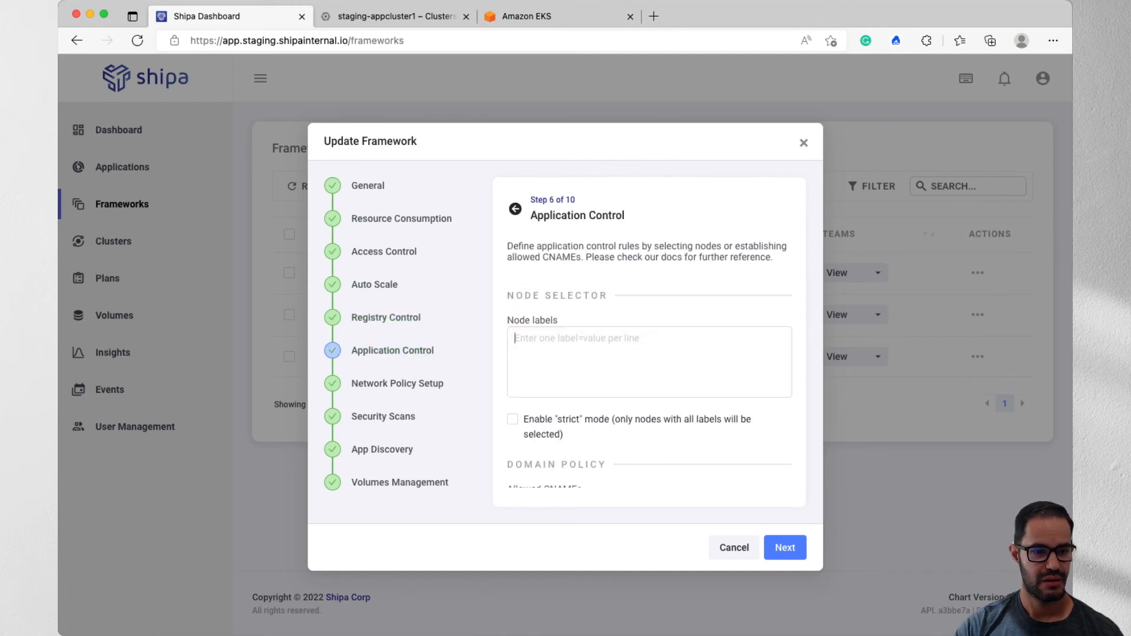
click(384, 252)
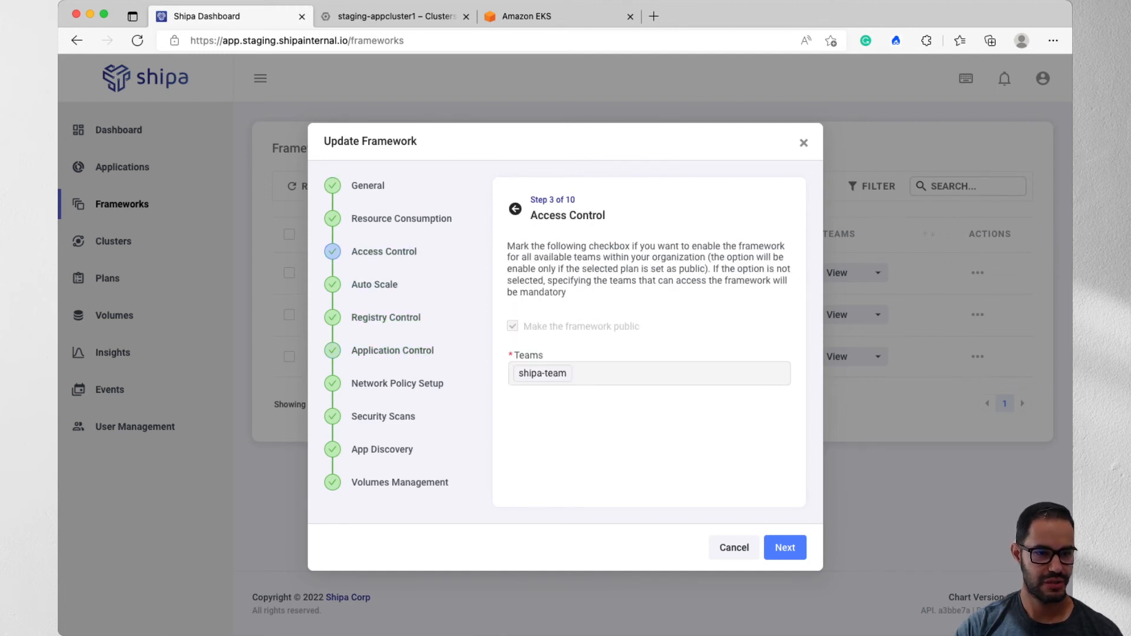
click(375, 284)
click(512, 292)
click(573, 359)
text(5)
key(Tab)
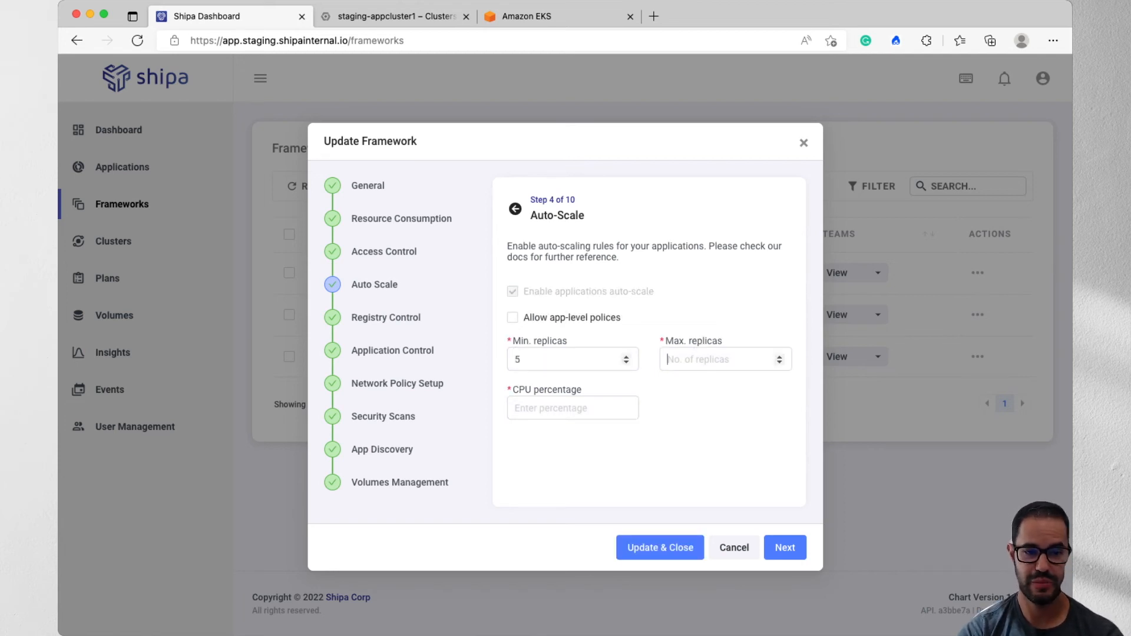
text(10)
key(Tab)
text(85)
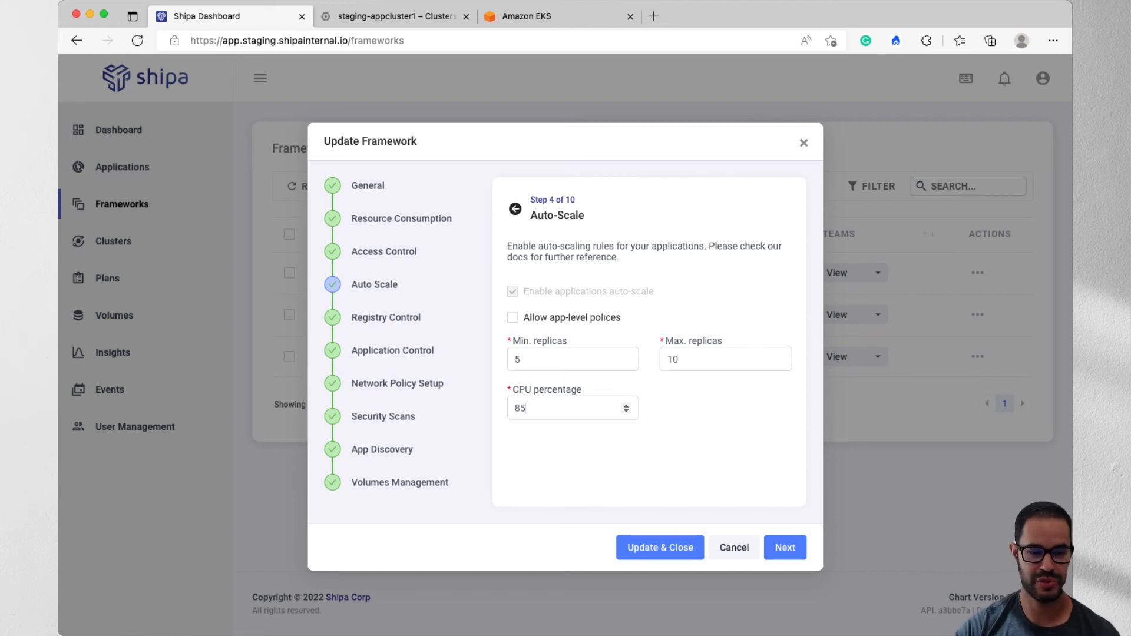
click(659, 547)
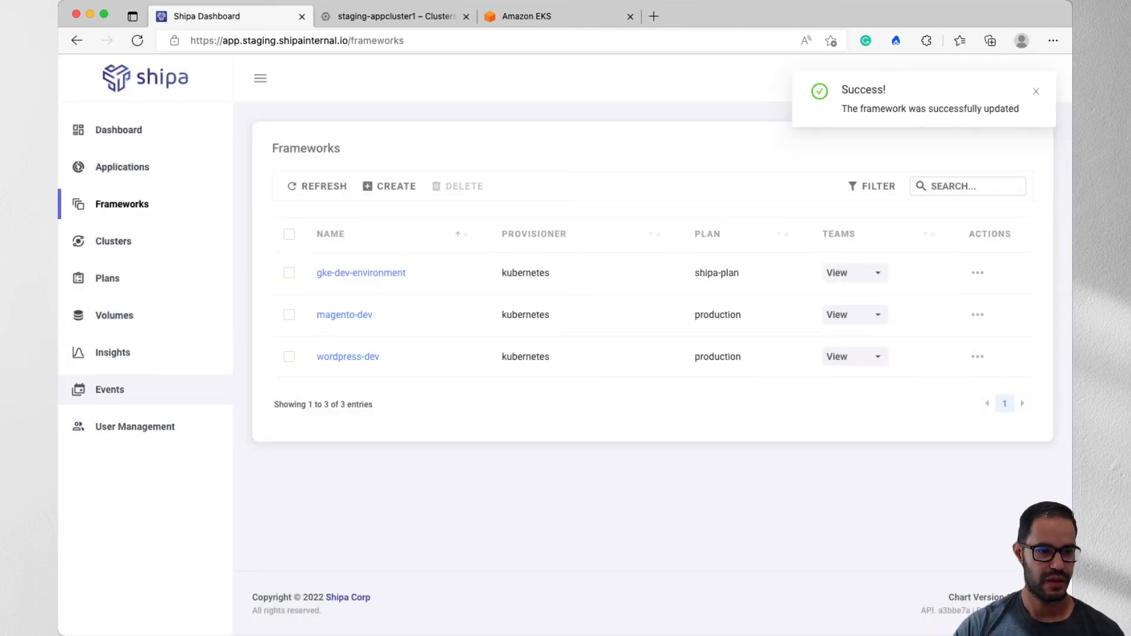
- Review the events following the auto-scale update and recheck the issues of elasticsearch-magento-dev in the Insights policy violation report
click(109, 390)
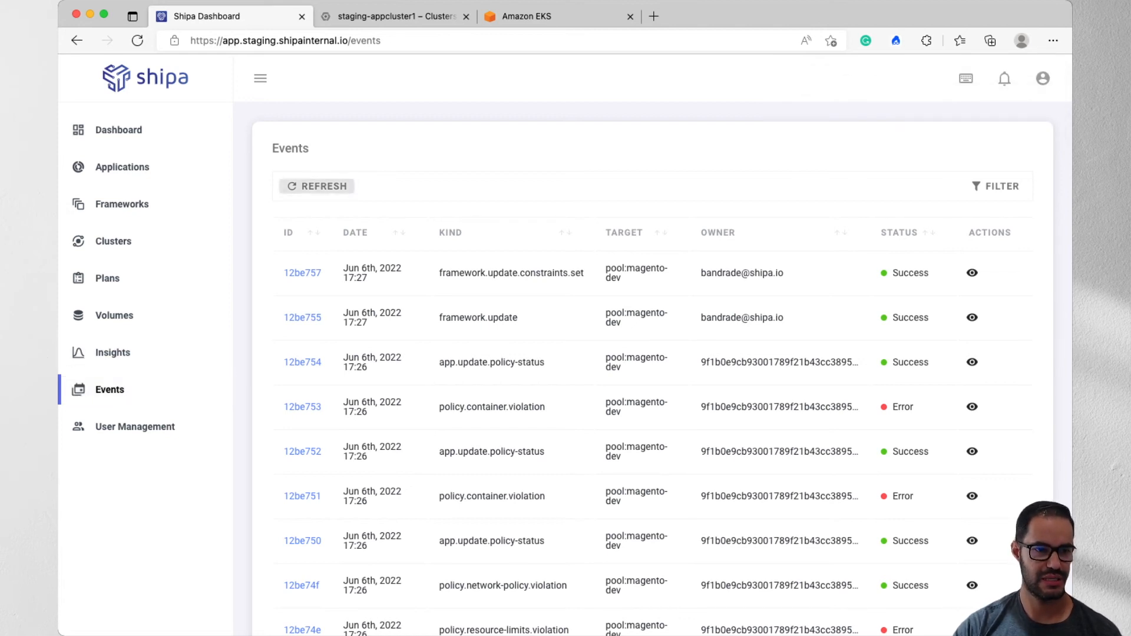
click(113, 352)
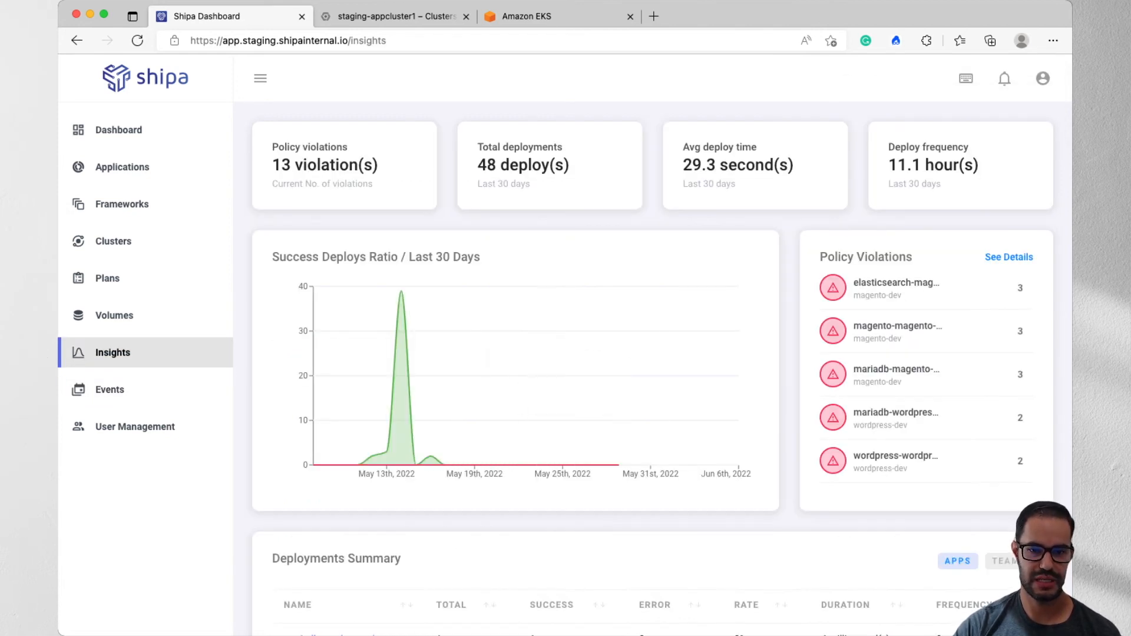
click(1009, 256)
click(857, 273)
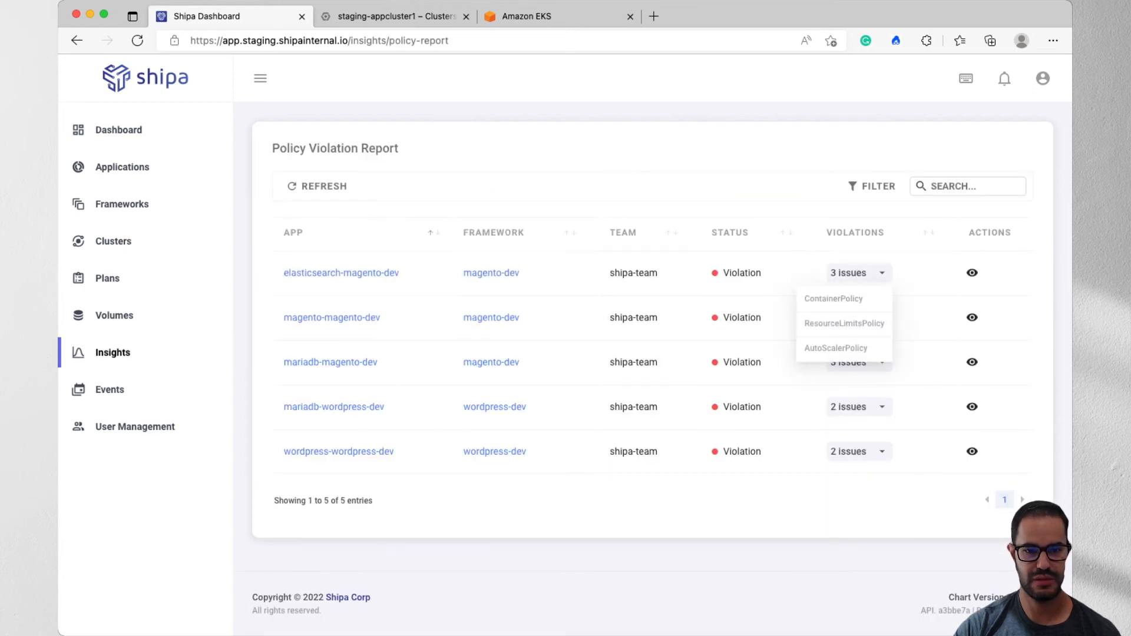
- Open the policy report of elasticsearch-magento-dev and examine the AutoScalerPolicy requirements and replica violations, collapsing the section when done
click(972, 273)
scroll(900, 353, down, 1)
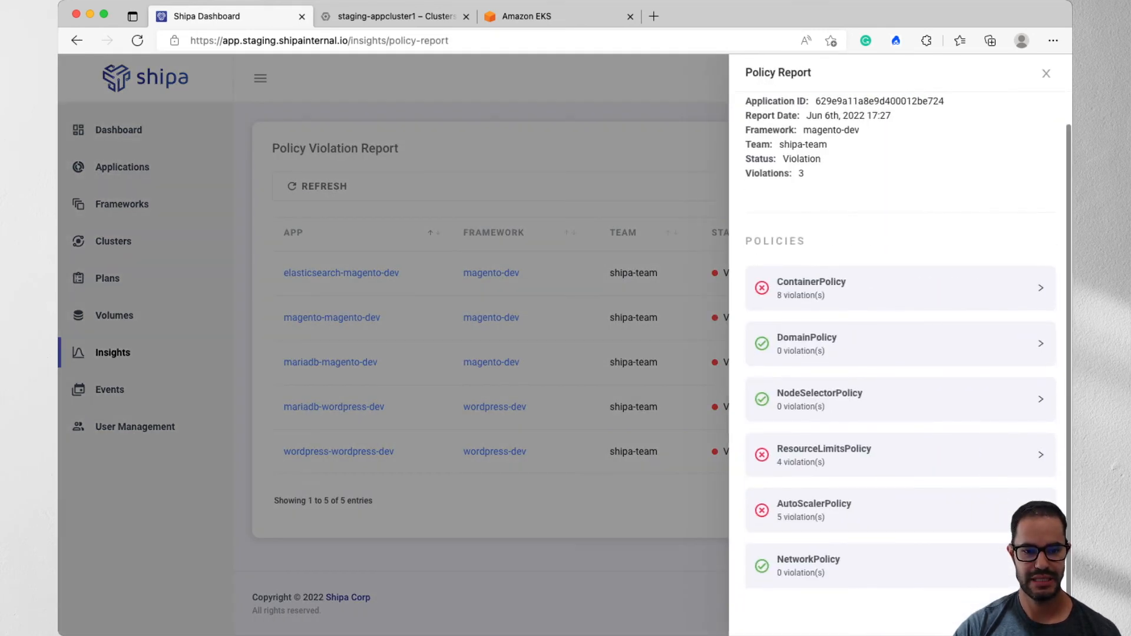
click(901, 511)
scroll(900, 510, down, 2)
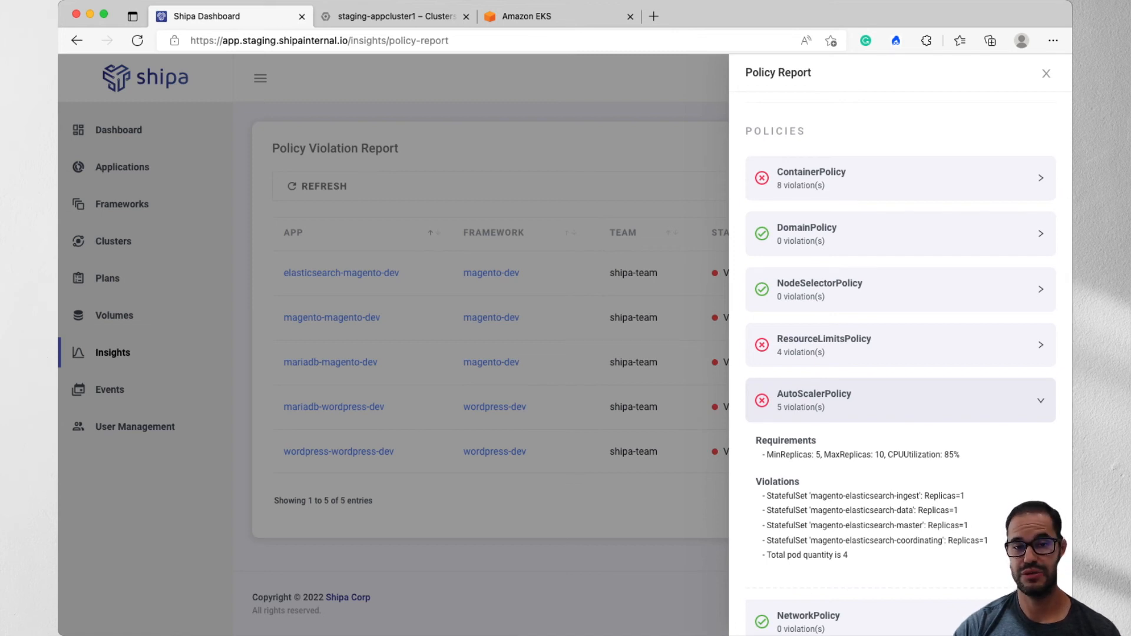
click(900, 400)
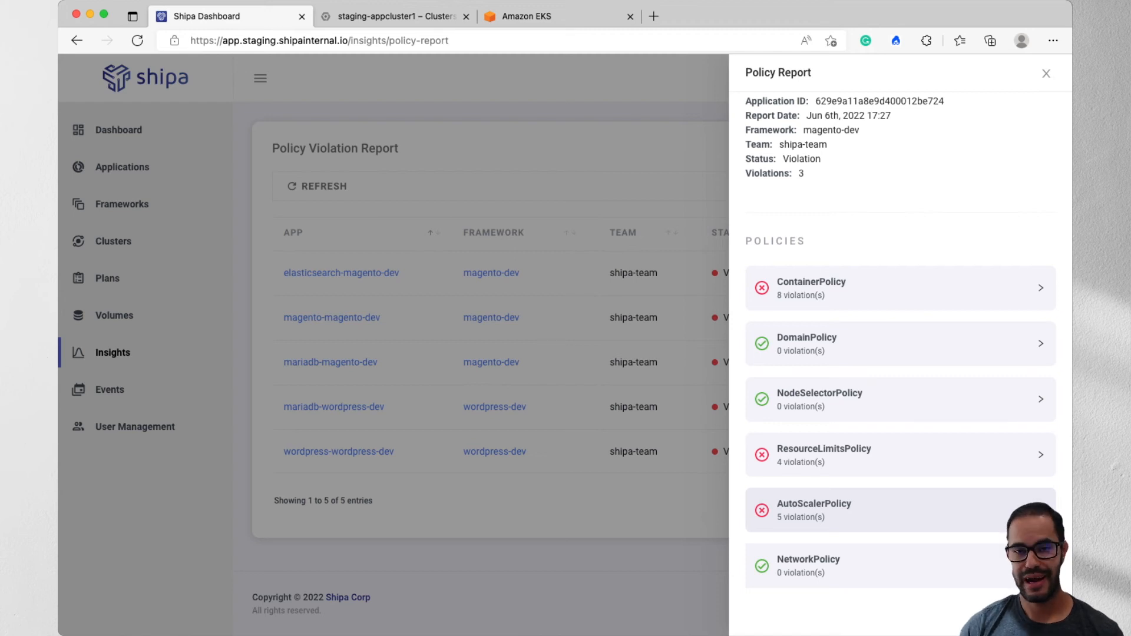
- Examine the DomainPolicy requirements and violations of elasticsearch-magento-dev, collapse the section and close the policy report
click(900, 343)
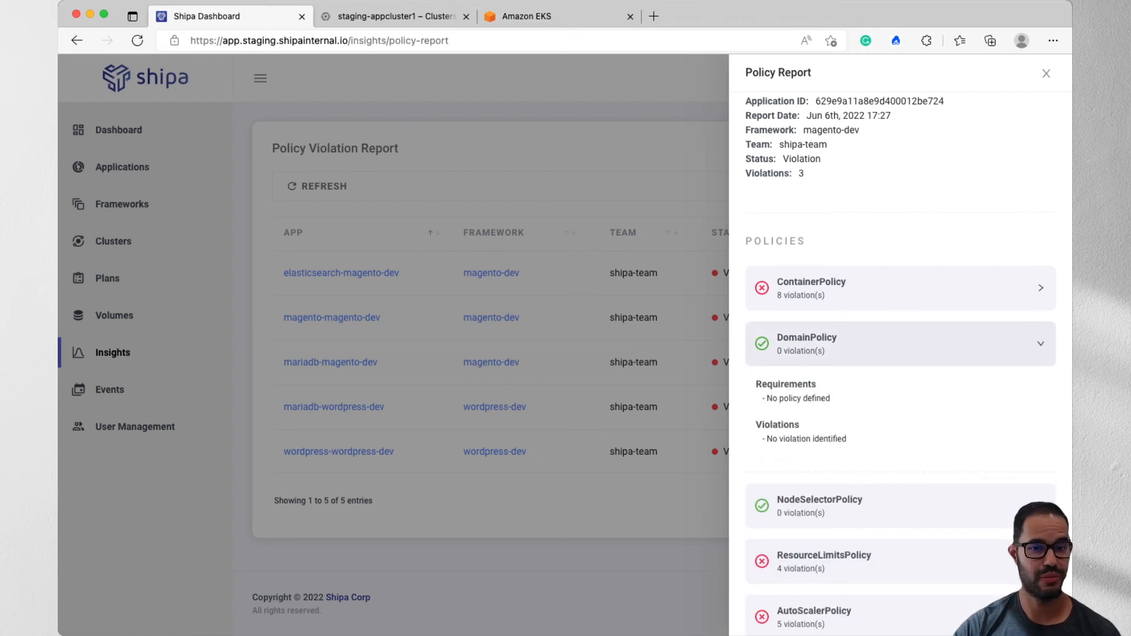
click(900, 343)
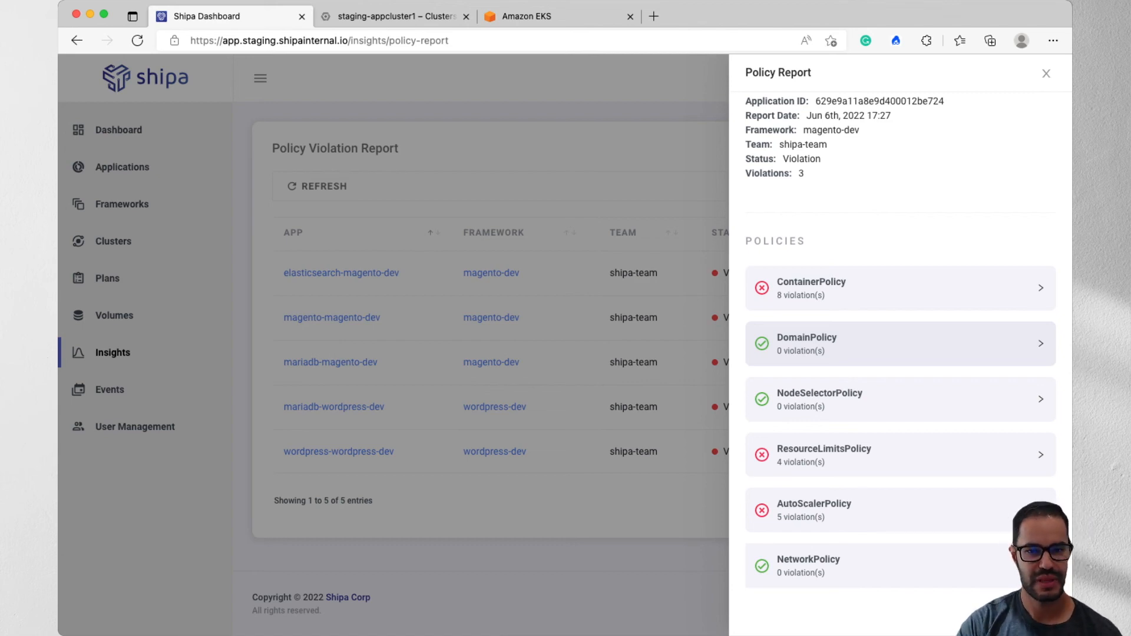
click(1046, 73)
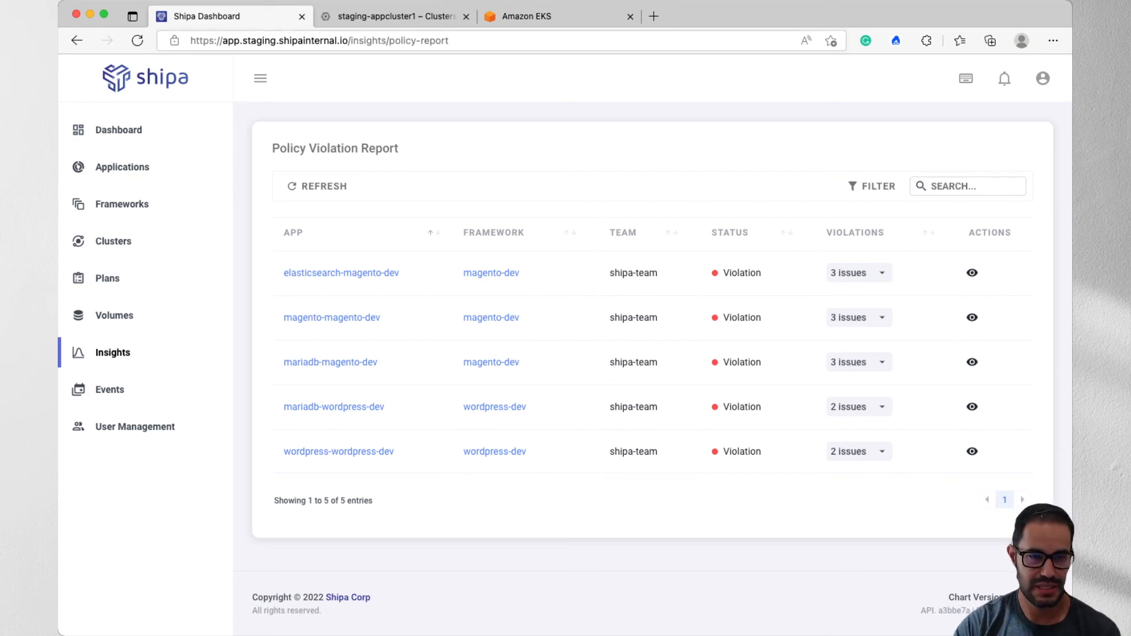
- Switch to the terminal, delete the existing kubeconfig with rm -rf ~/.kube/config, and clear the screen
key(super+Tab)
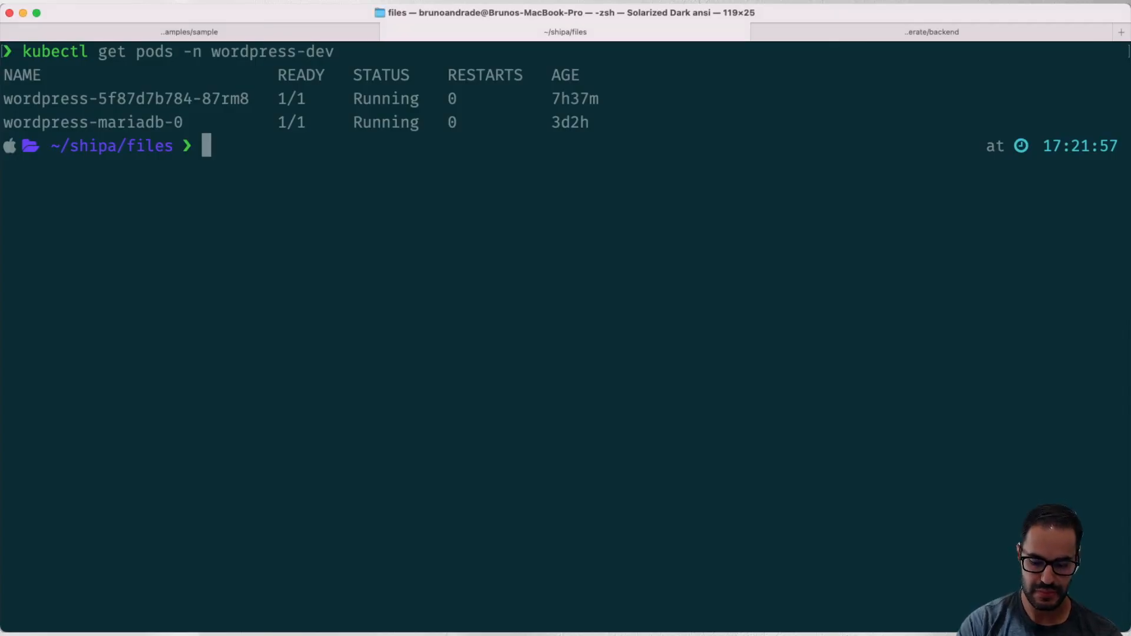
text(rm -rf ~)
key(Right)
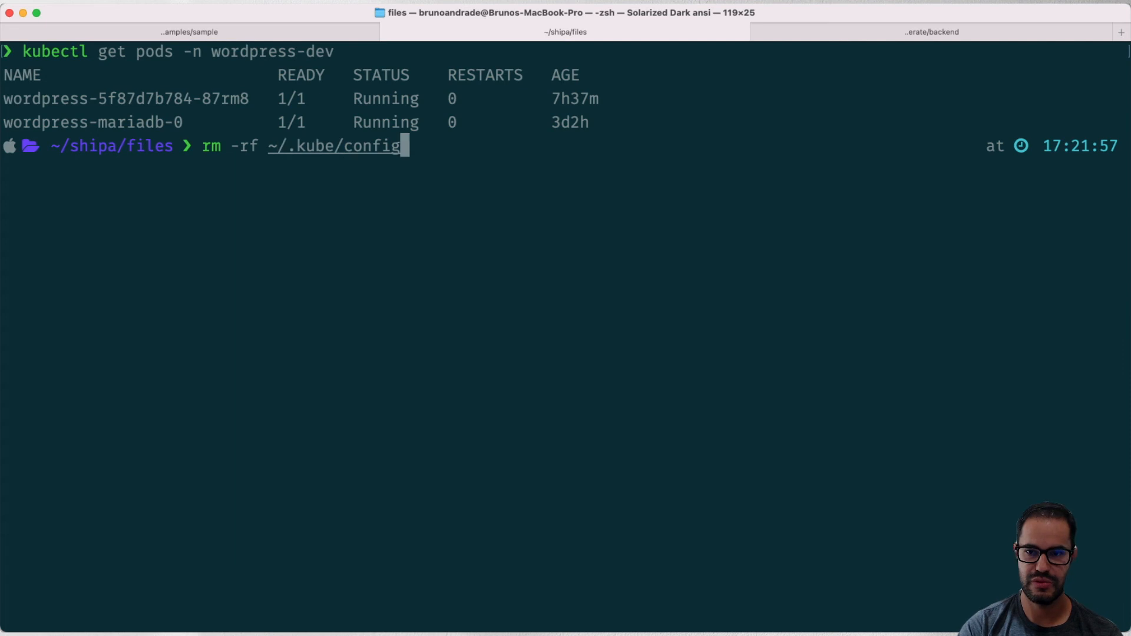
key(Return)
text(clear)
key(Return)
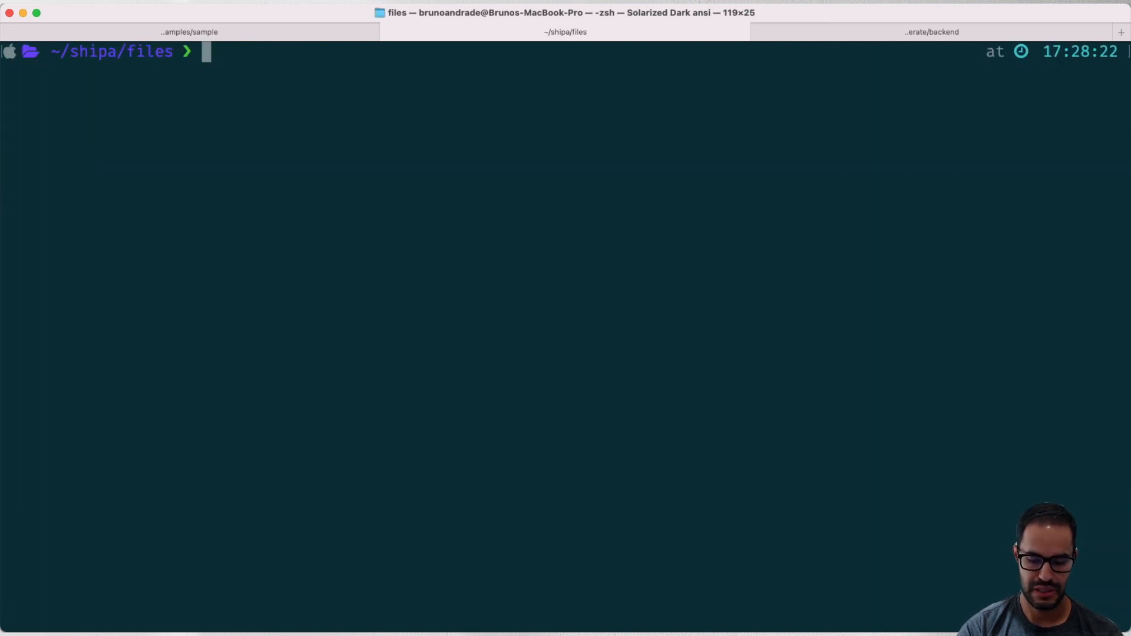
- Add the EKS cluster context to the kubeconfig with aws eks --region ca-central-1 update-kubeconfig --name eks-appcluster-a
text(aw)
key(Right)
key(Return)
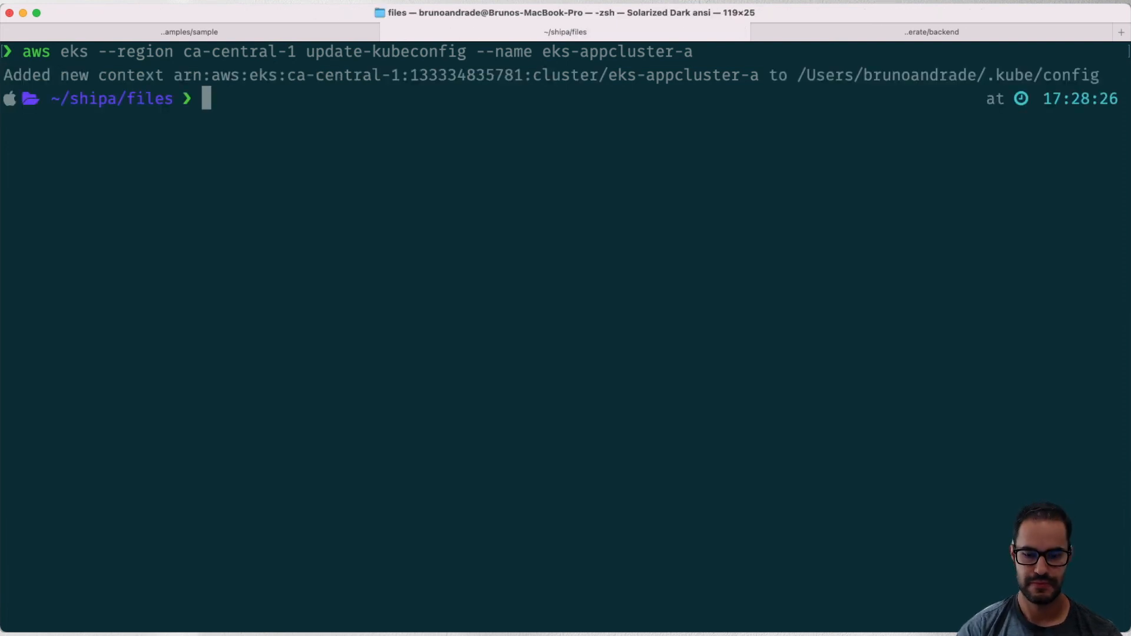
- List the cluster's namespaces with kubectl get namespaces
text(kubectl get names)
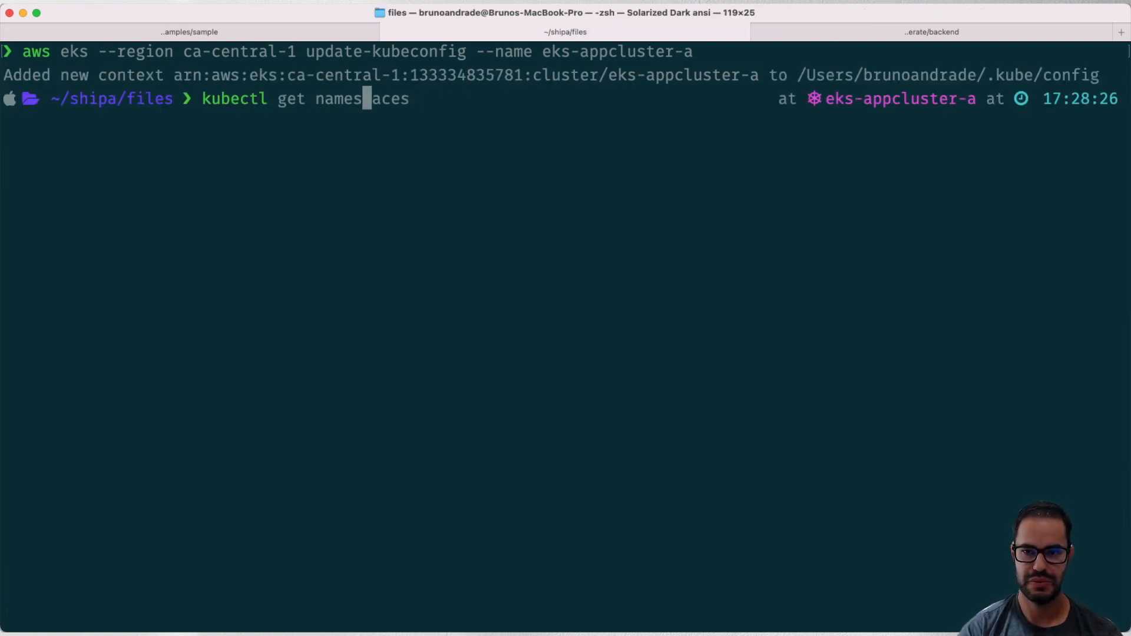
key(Right)
key(Return)
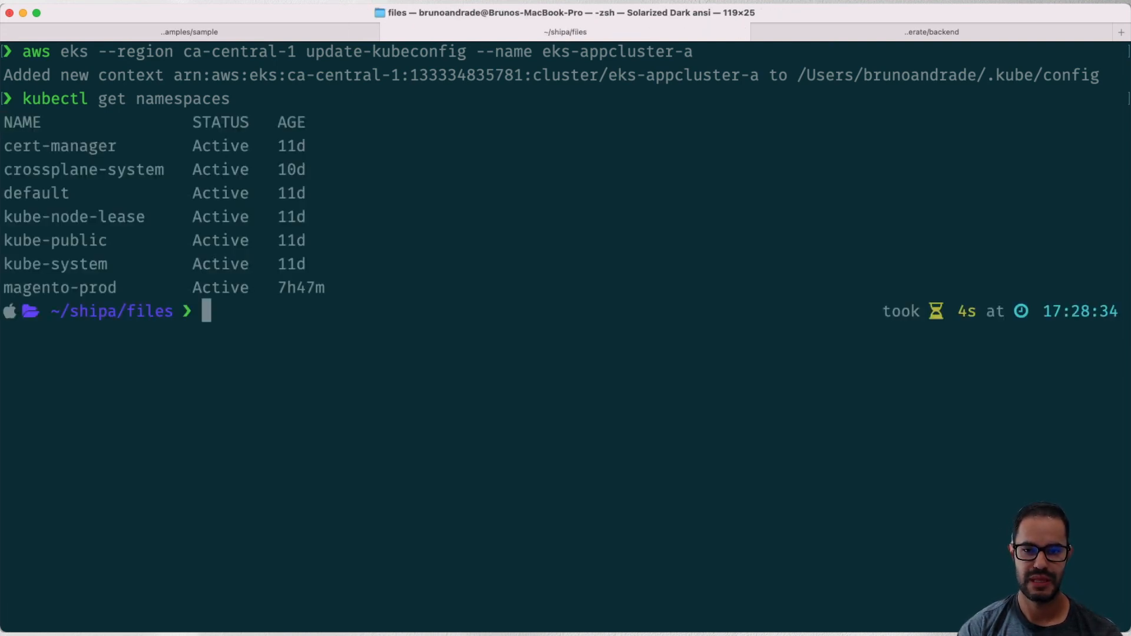
- List the pods in the production Magento namespace with kubectl get pods -n magento-prod
text(kub)
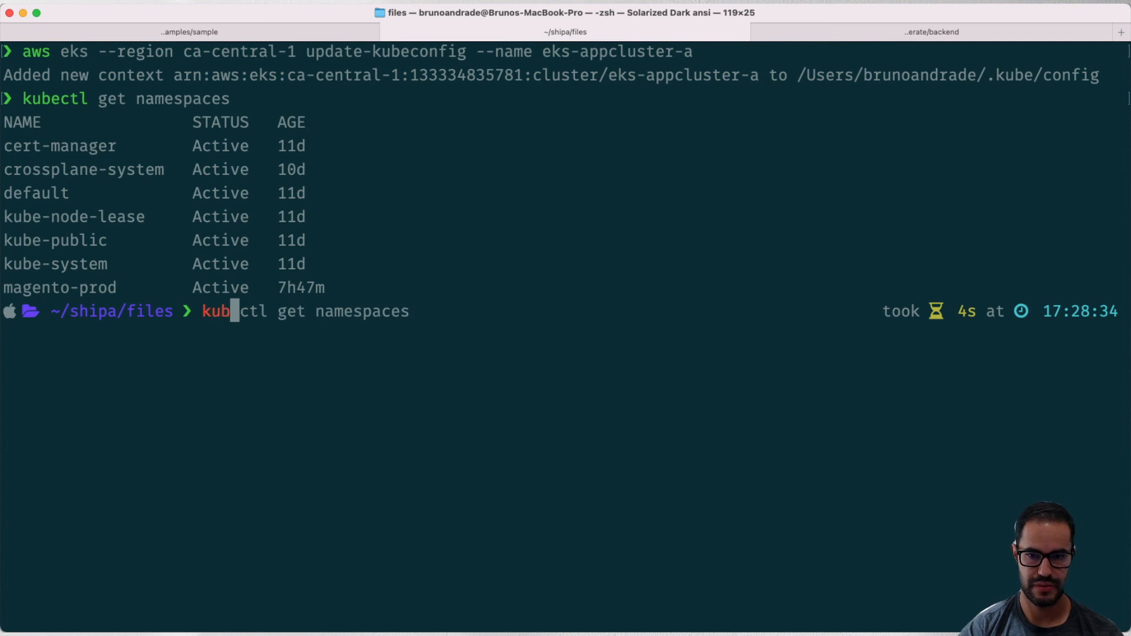
text(ectl get pods -n magento-dev)
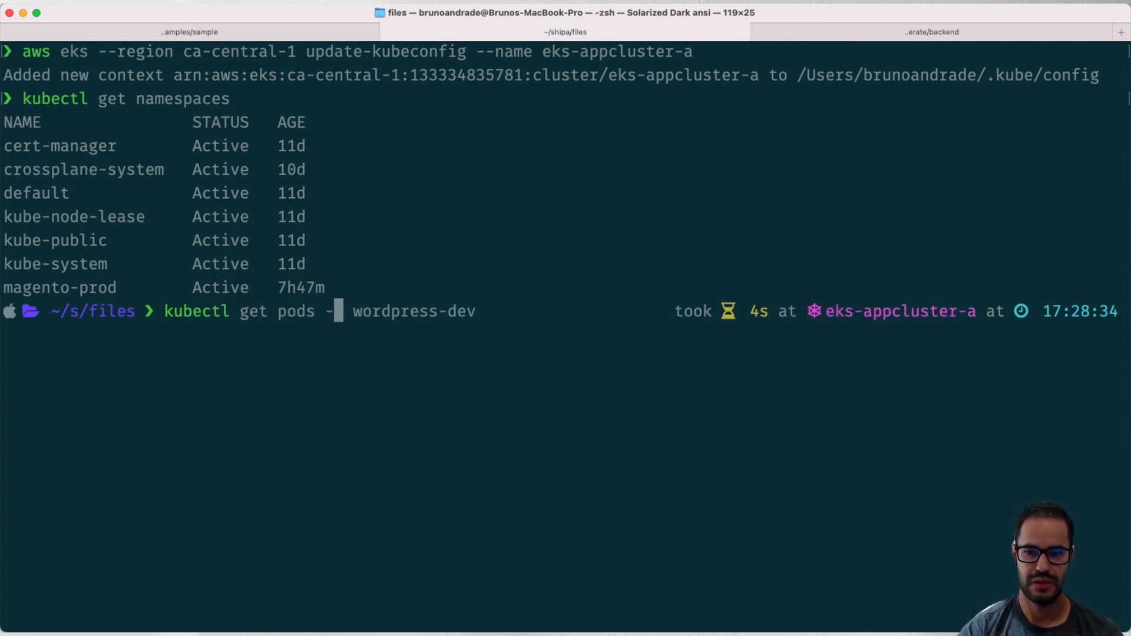
key(BackSpace)
key(BackSpace)
key(BackSpace)
text(prod)
key(Return)
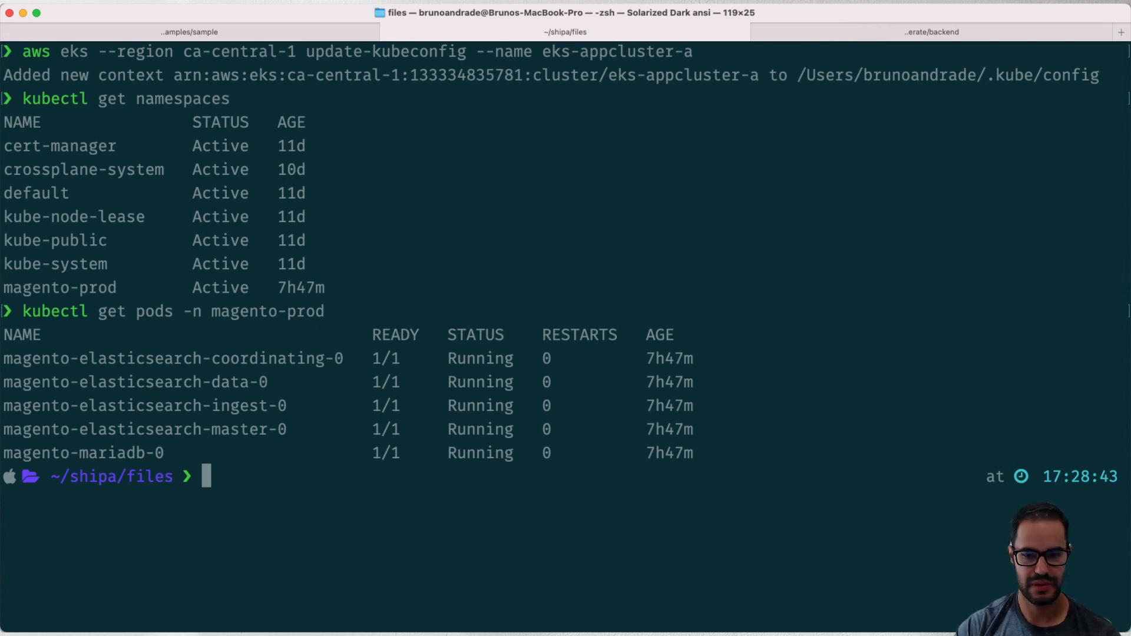
- Switch to the Shipa dashboard in the browser and start a new framework with the purpose Discover existing applications
key(super+Tab)
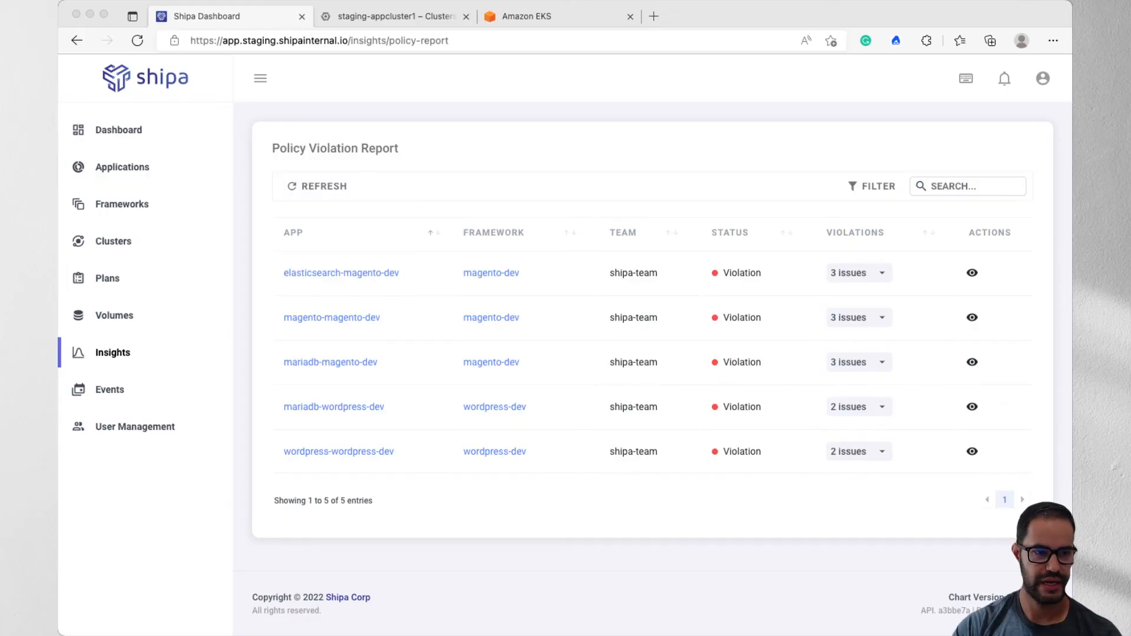
click(122, 204)
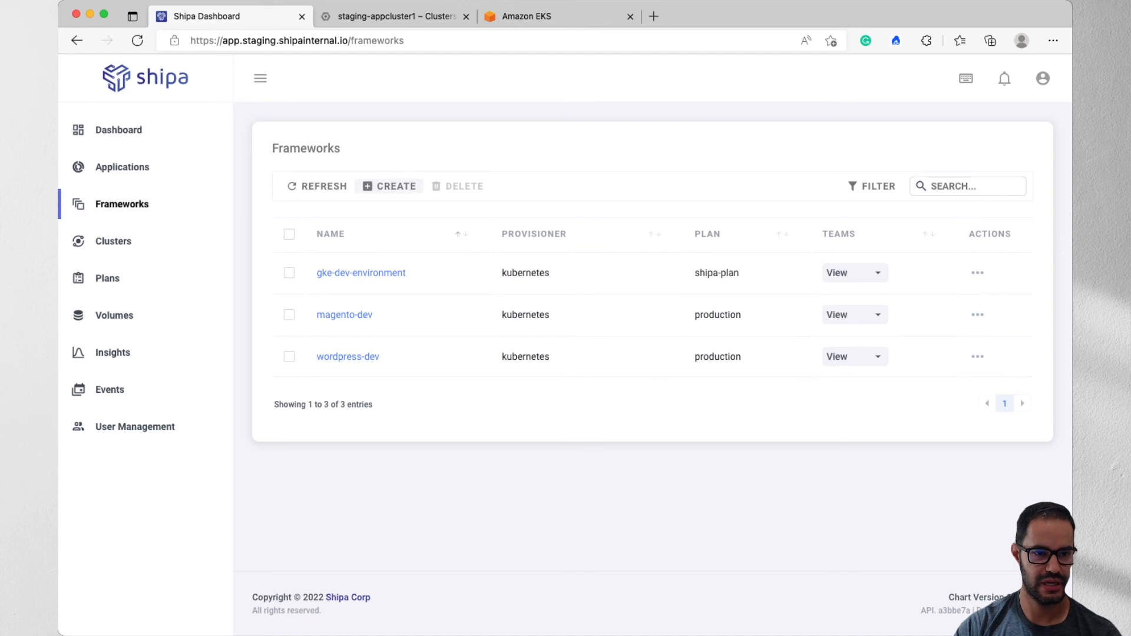
click(388, 185)
click(515, 333)
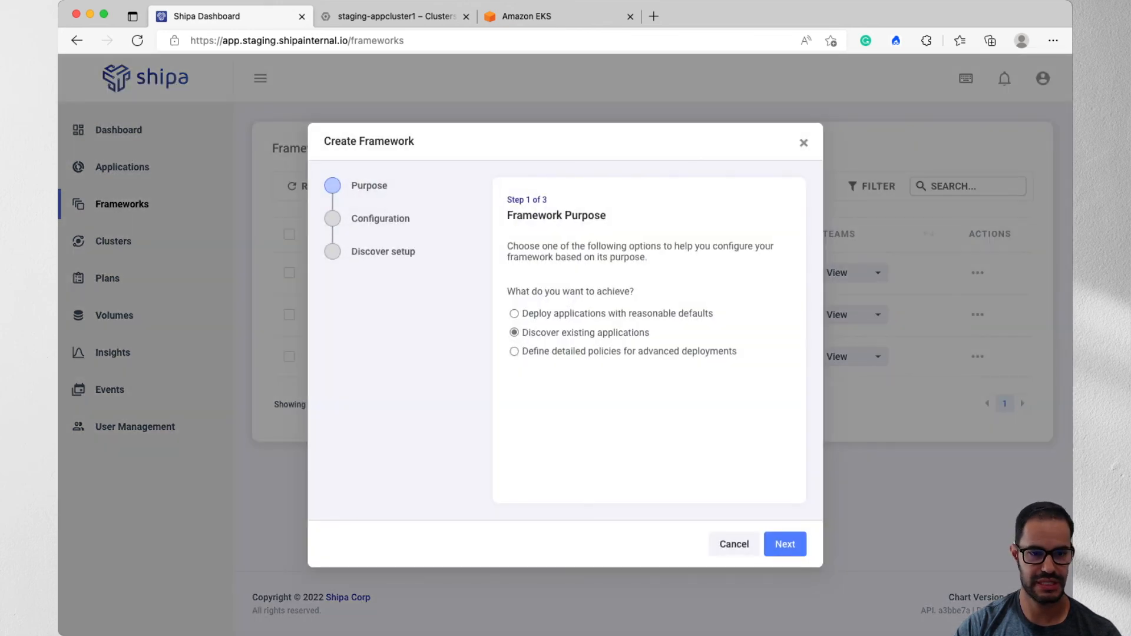
click(785, 543)
- Name the new framework magento-prod and assign it the production plan
text(magentoprod)
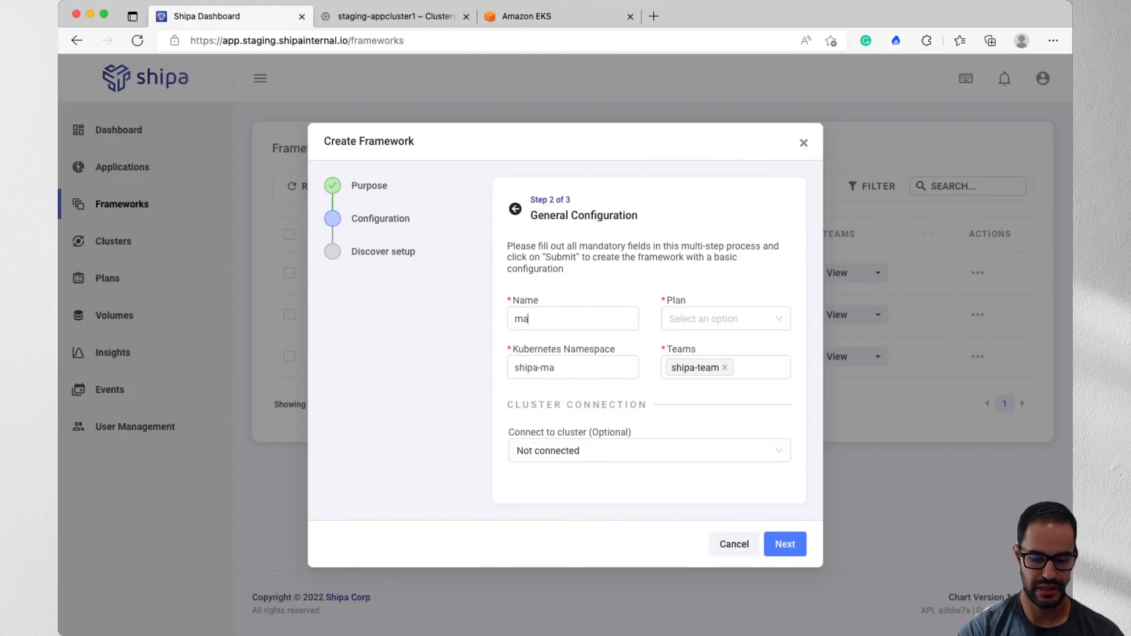
key(BackSpace)
key(BackSpace)
key(BackSpace)
key(BackSpace)
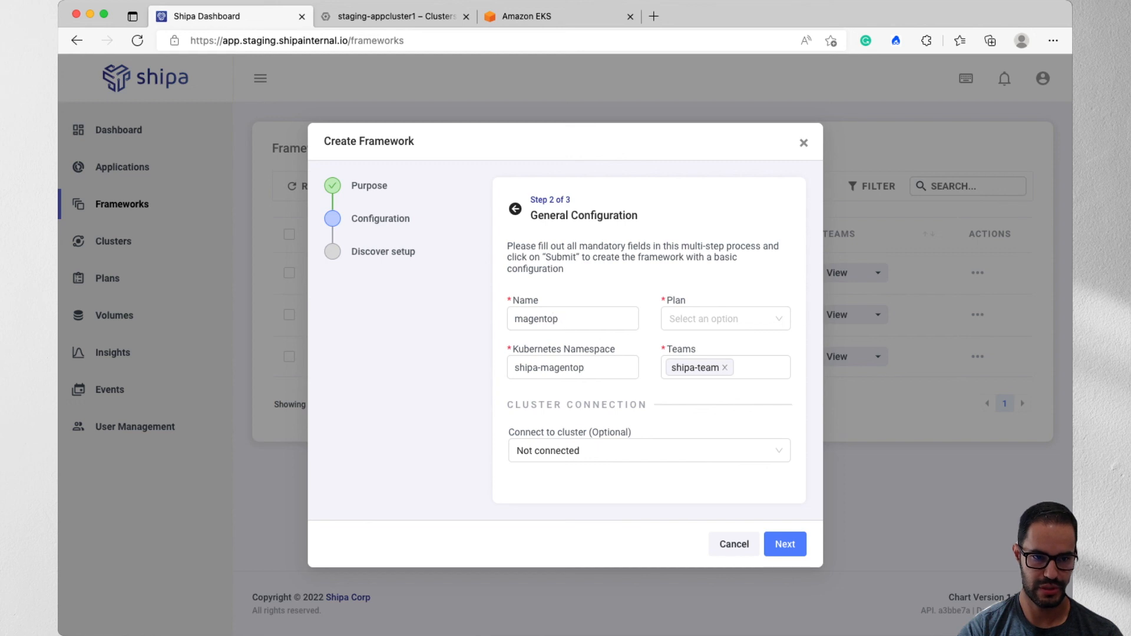
text(-prod)
key(Tab)
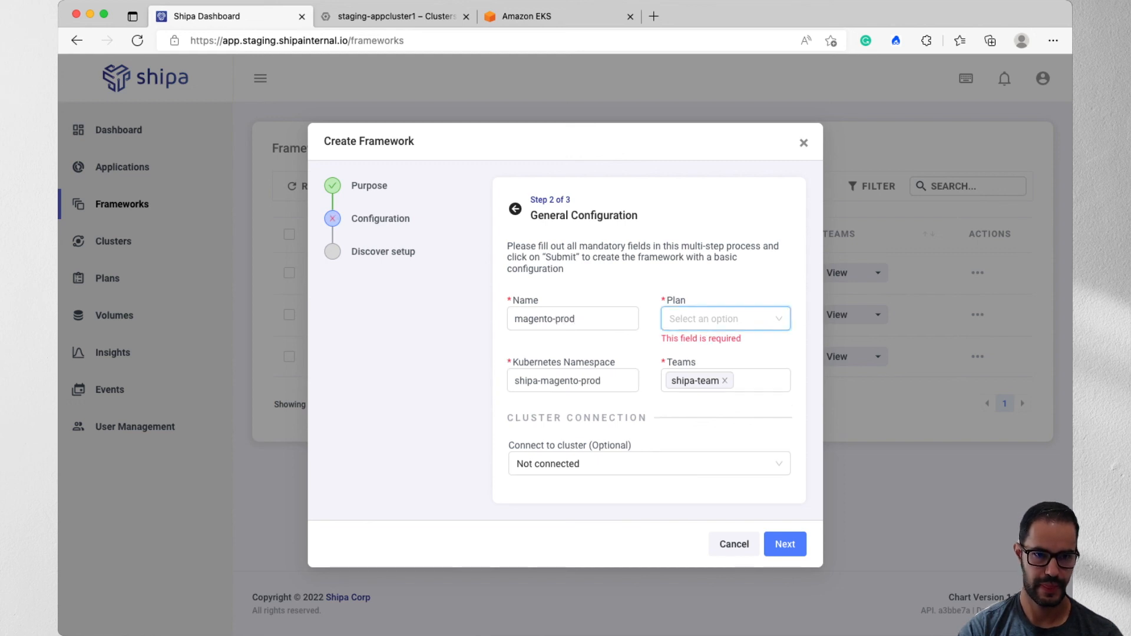
key(Down)
key(Down)
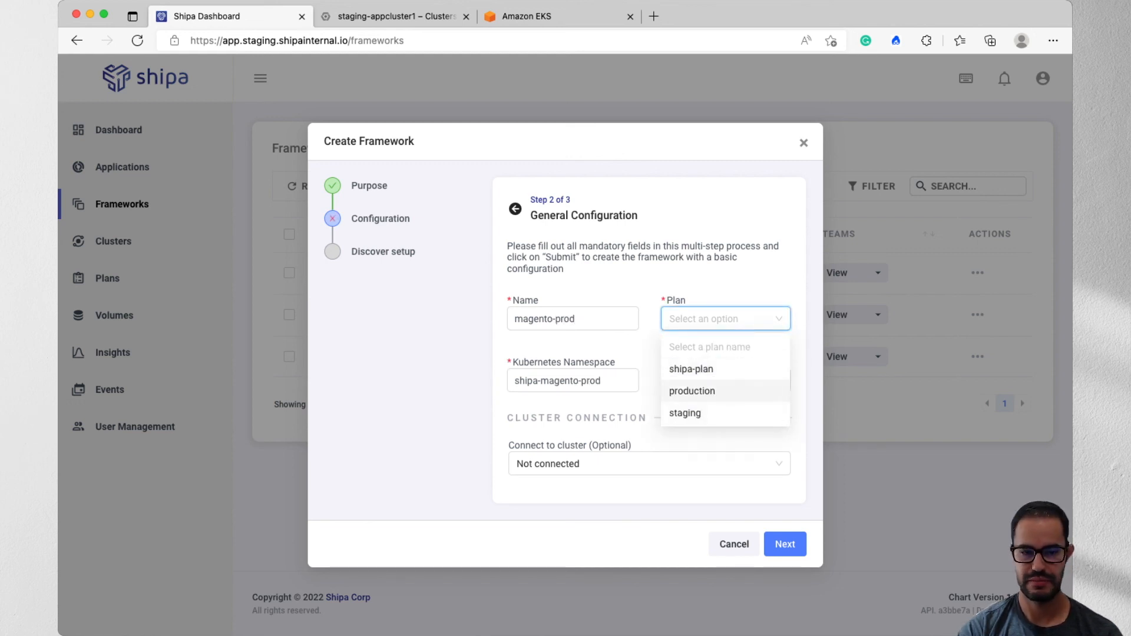
key(Return)
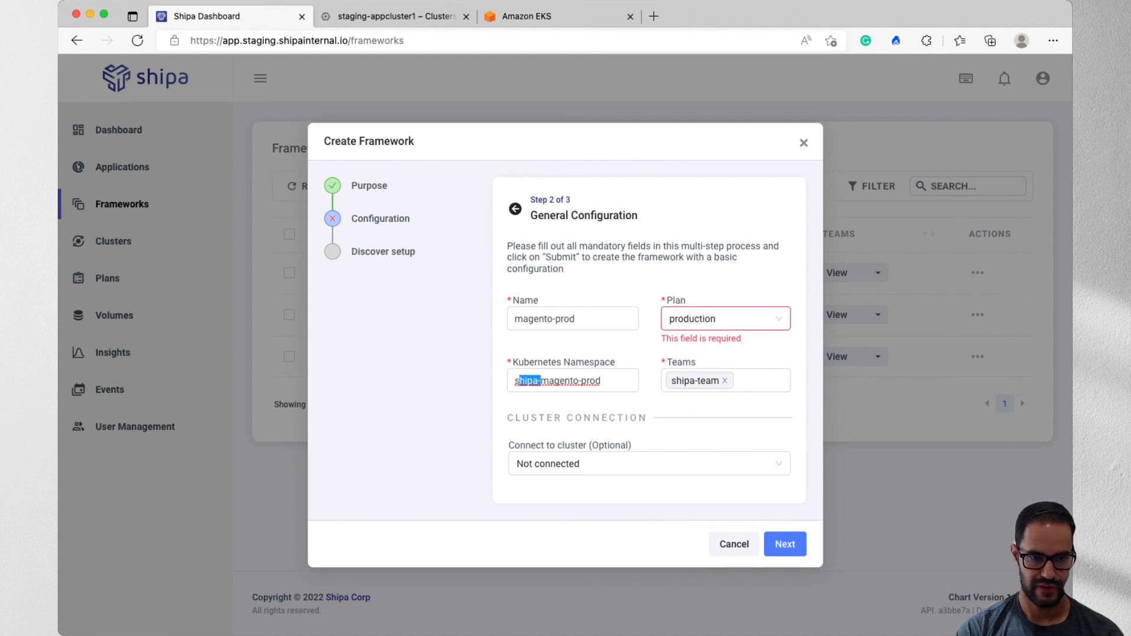
- Change the framework's Kubernetes namespace to magento-prod and continue to the discovery setup
drag(540, 381, 514, 381)
key(BackSpace)
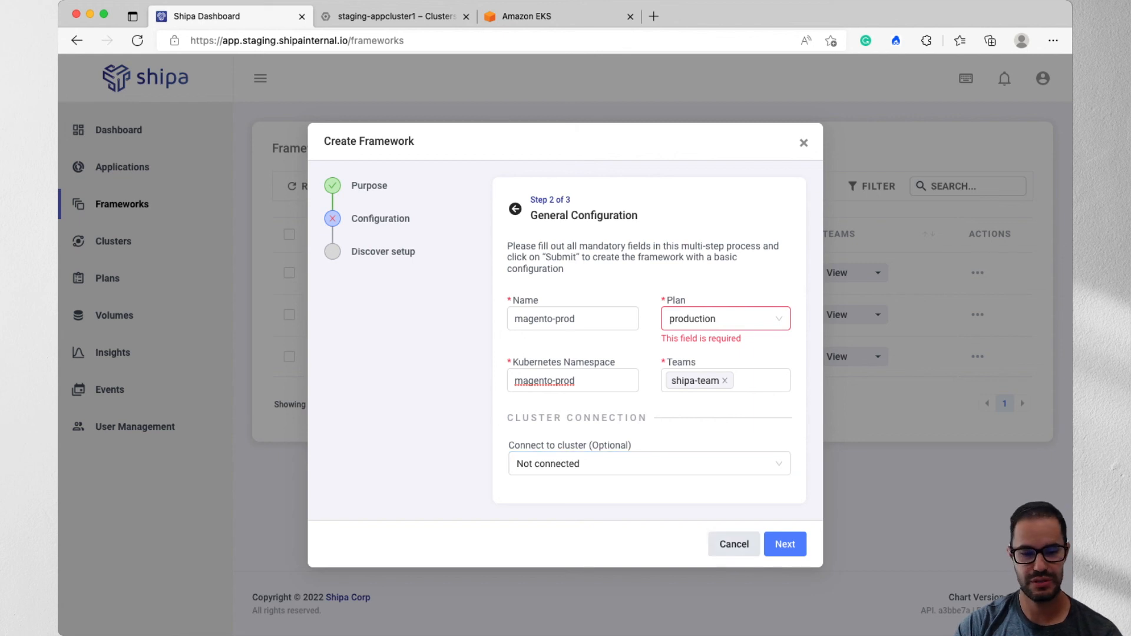
click(785, 544)
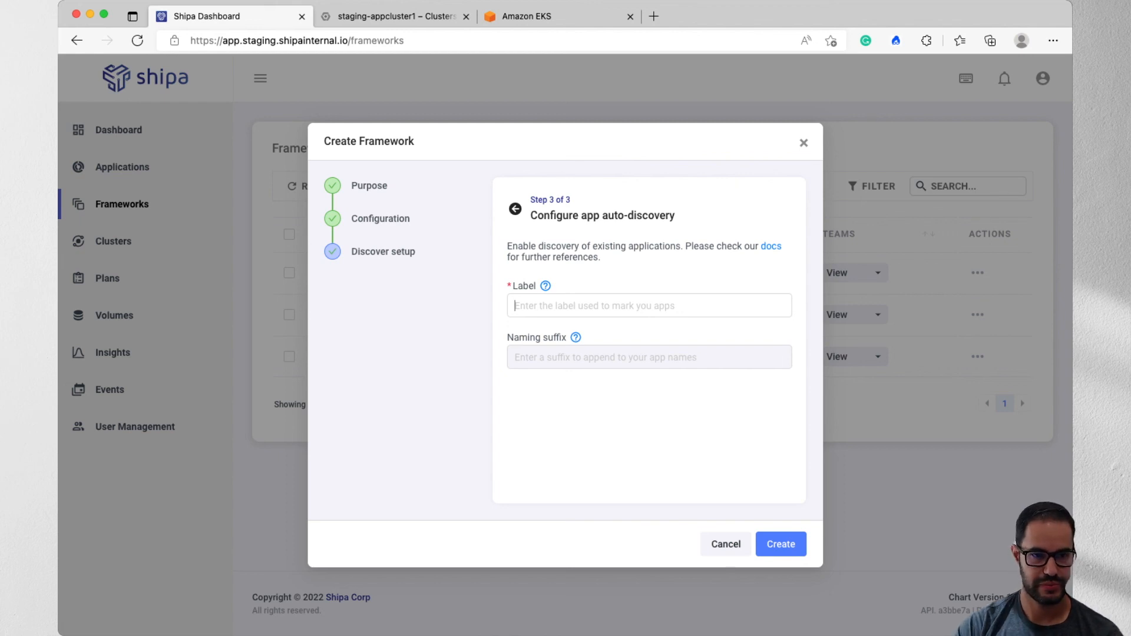
- Set the discovery label to app.kubernetes.io/name and the naming suffix to magento-prod, and create the framework
text(app.kubernetes.io/name)
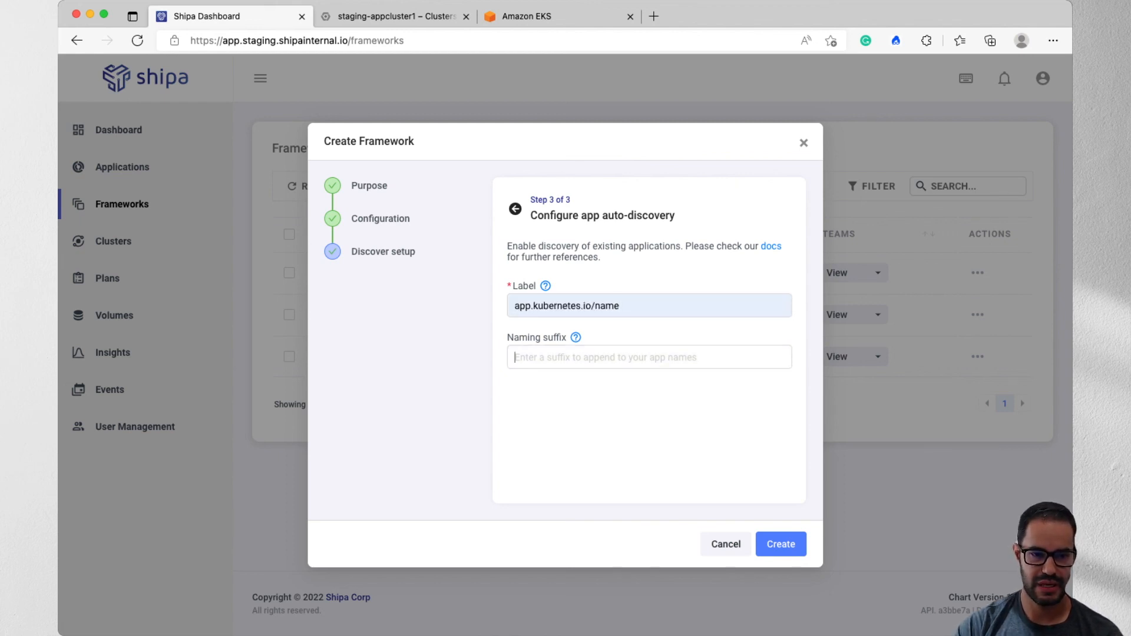
text(magento-r)
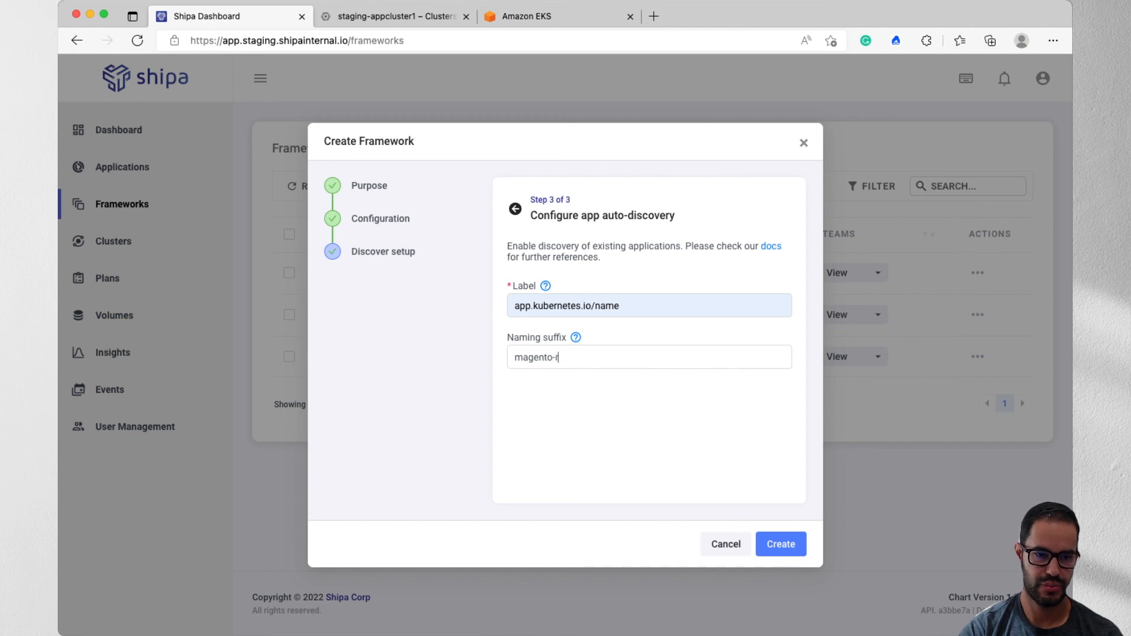
key(BackSpace)
text(prod)
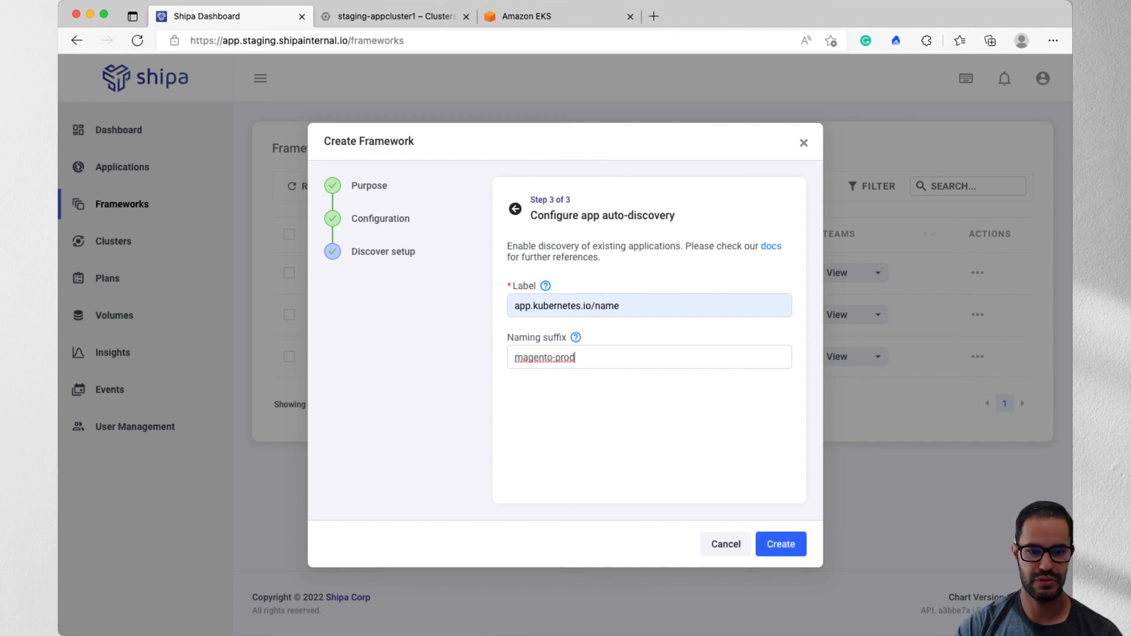
click(781, 544)
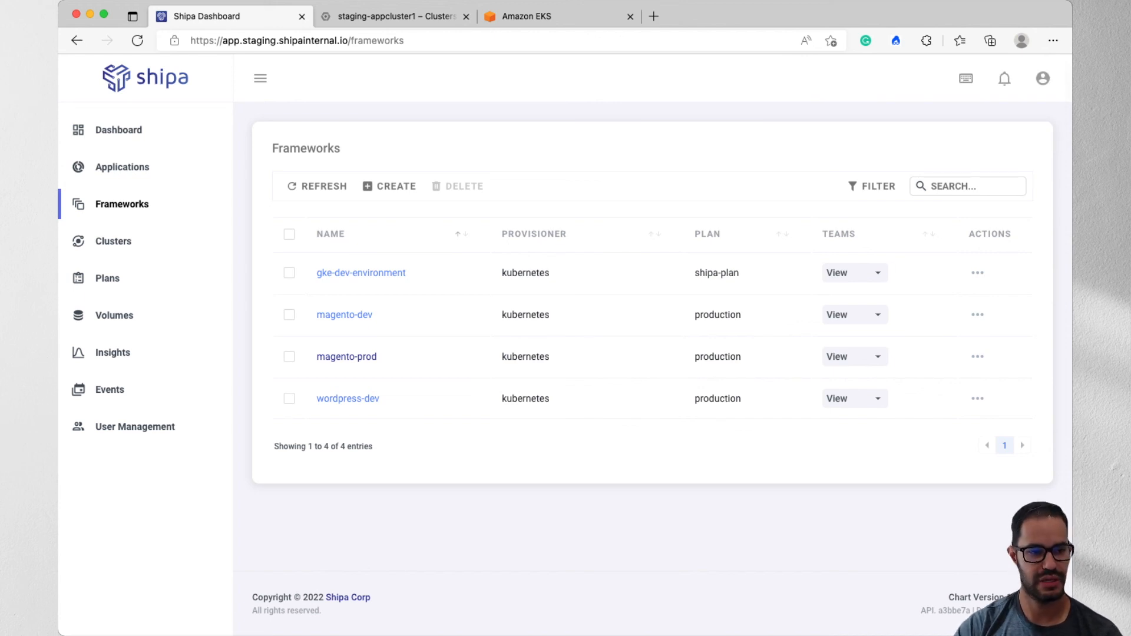
- Start connecting a new cluster with the magento-prod framework and copy the command that obtains the Kubernetes control plane address
click(113, 241)
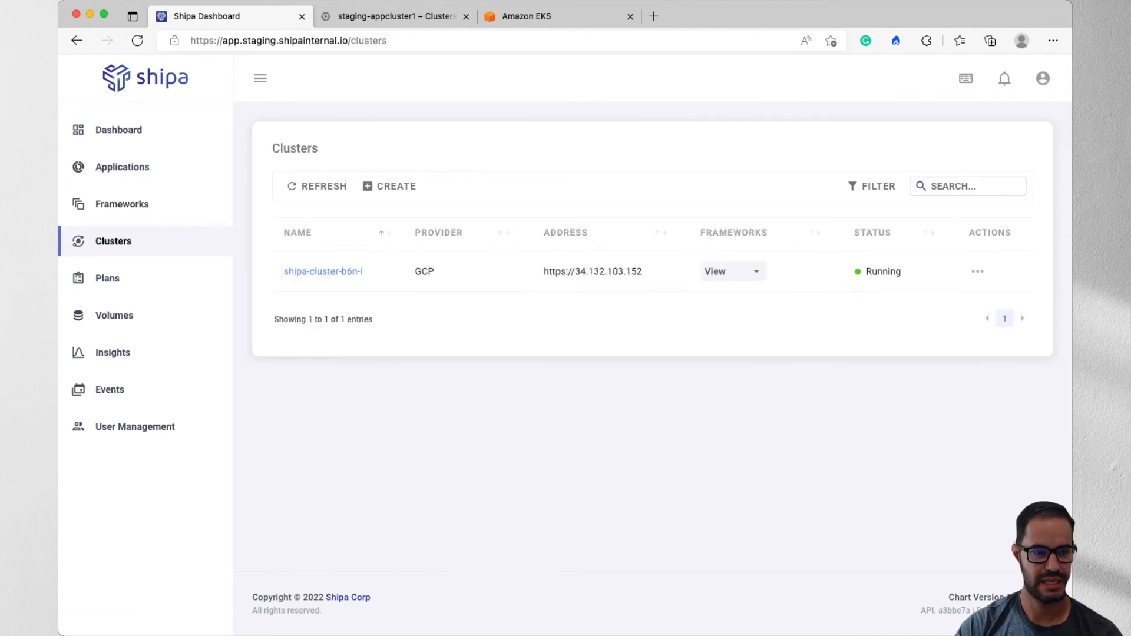
click(388, 186)
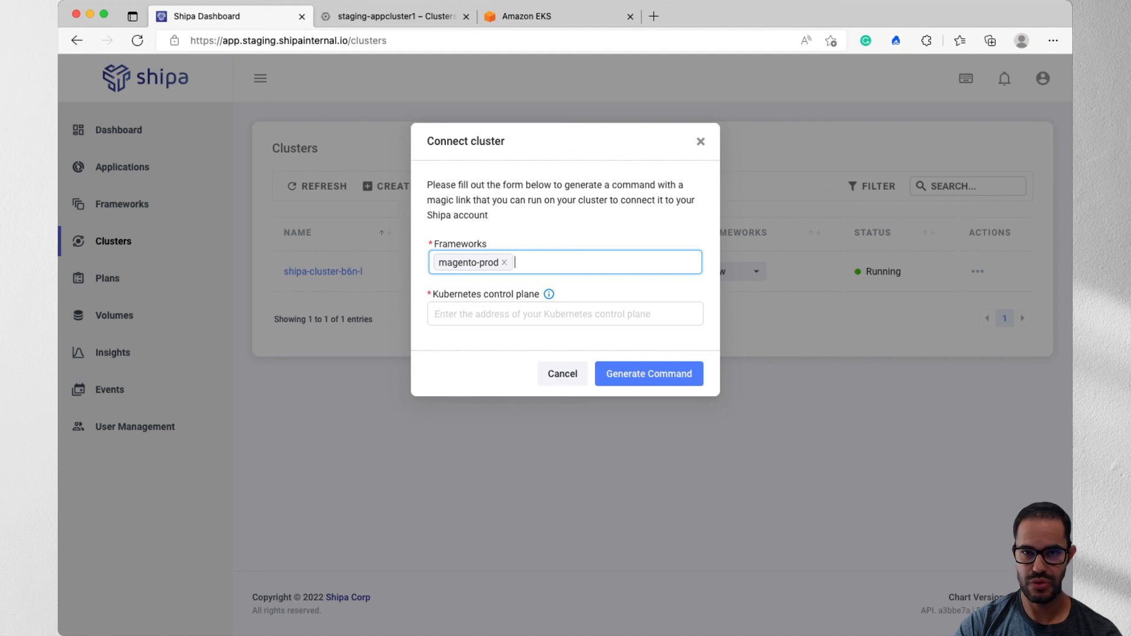
mouse_move(549, 294)
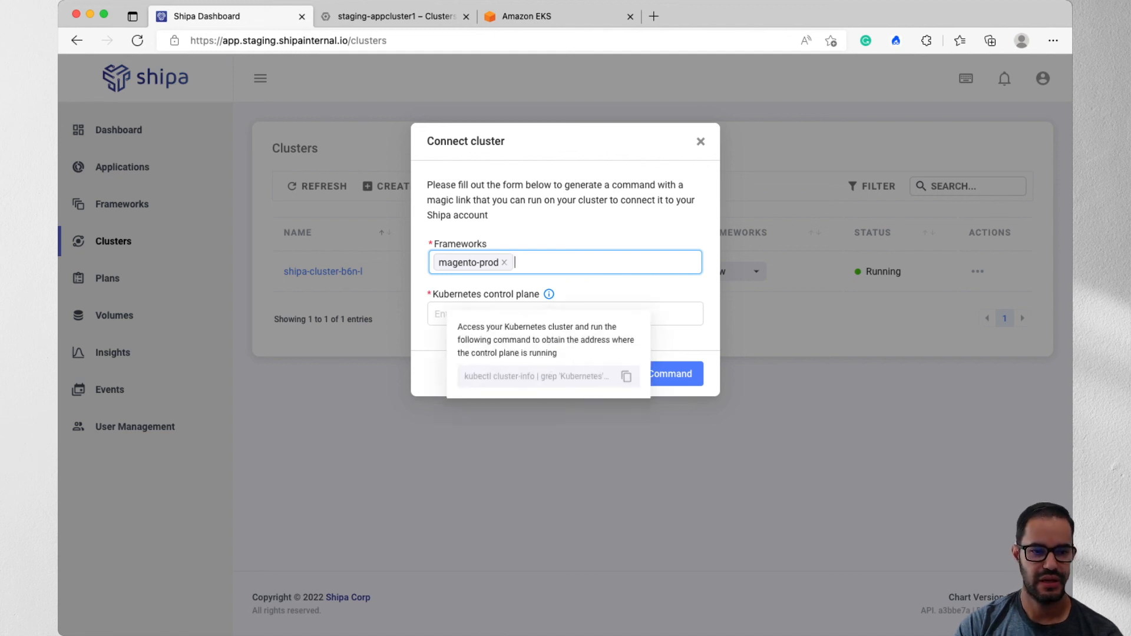
drag(473, 376, 580, 376)
click(626, 377)
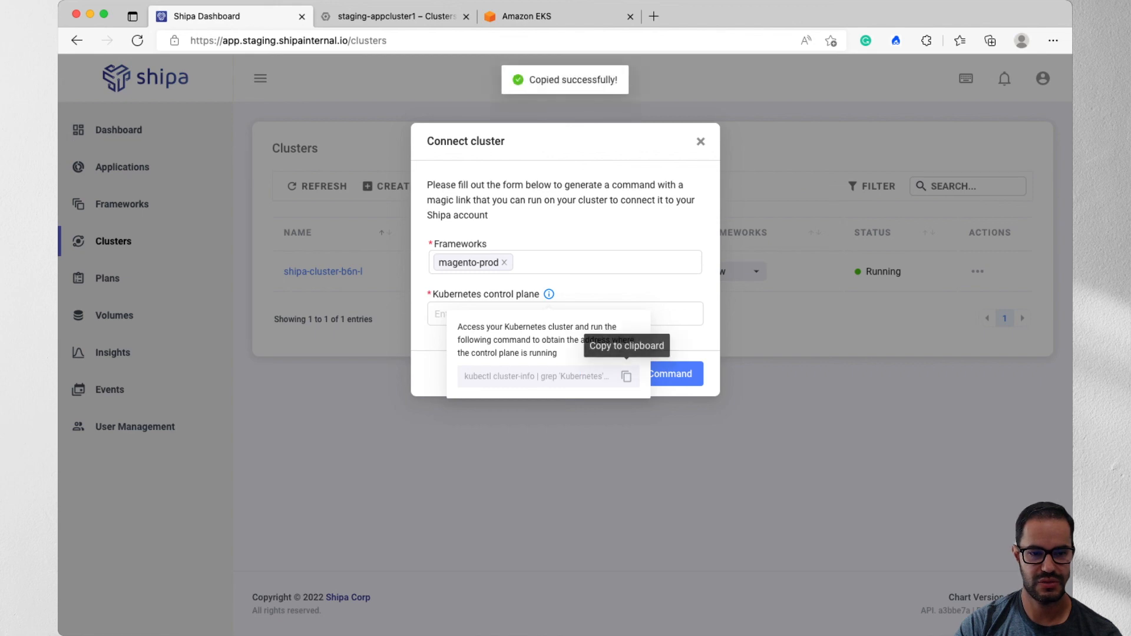
- Switch to the terminal and run the copied kubectl cluster-info | grep 'Kubernetes' | awk '/http/ {print $NF}' command
key(super+Tab)
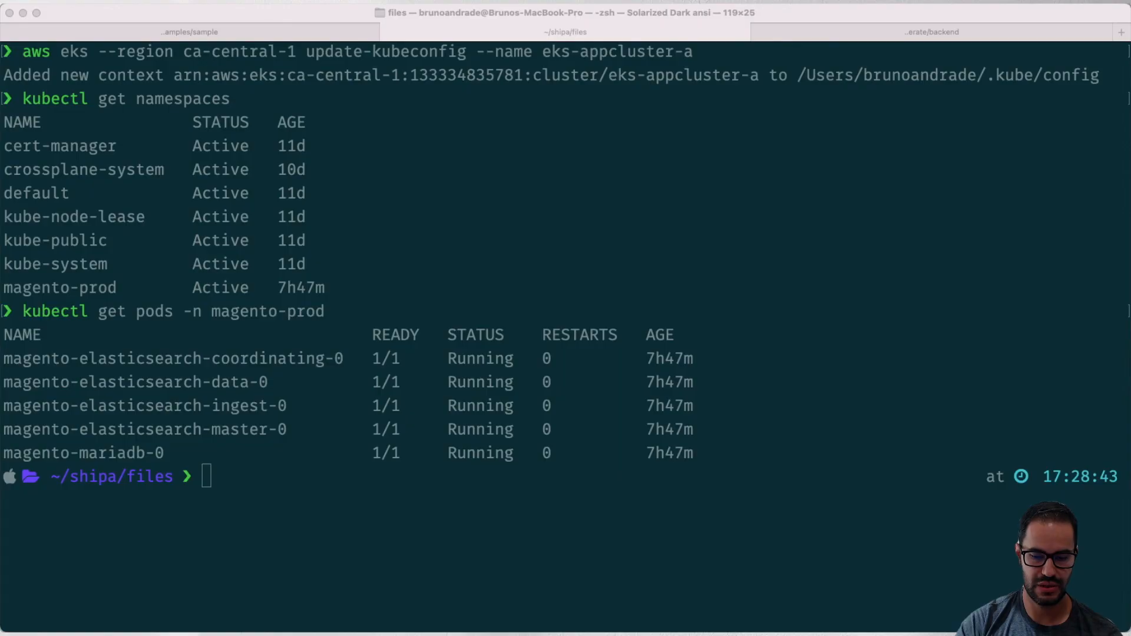
key(super+v)
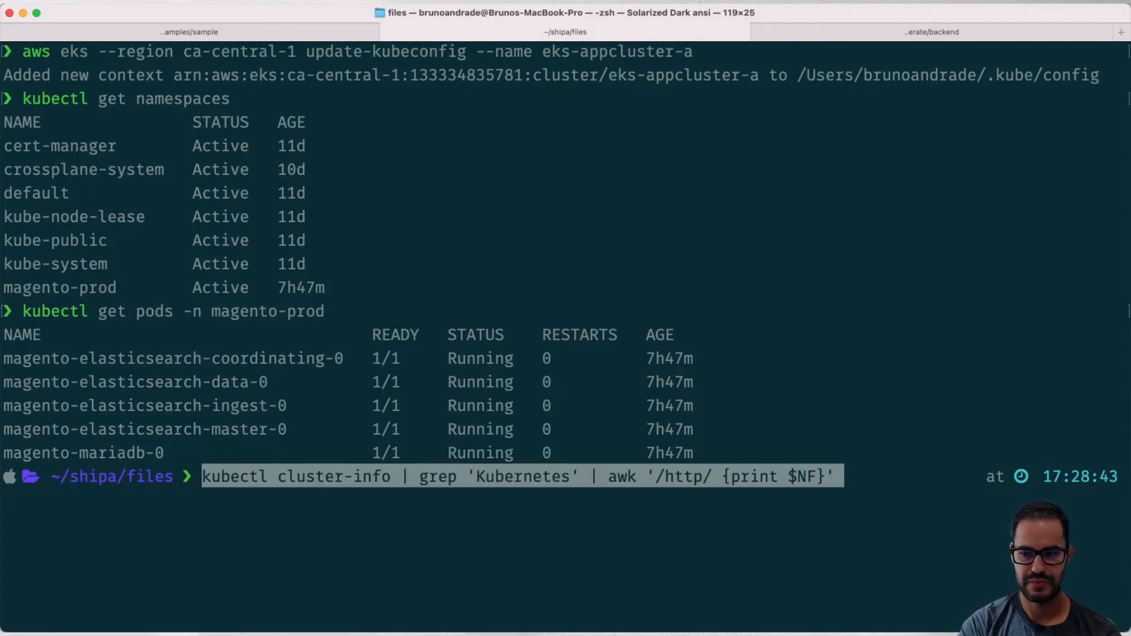
key(Return)
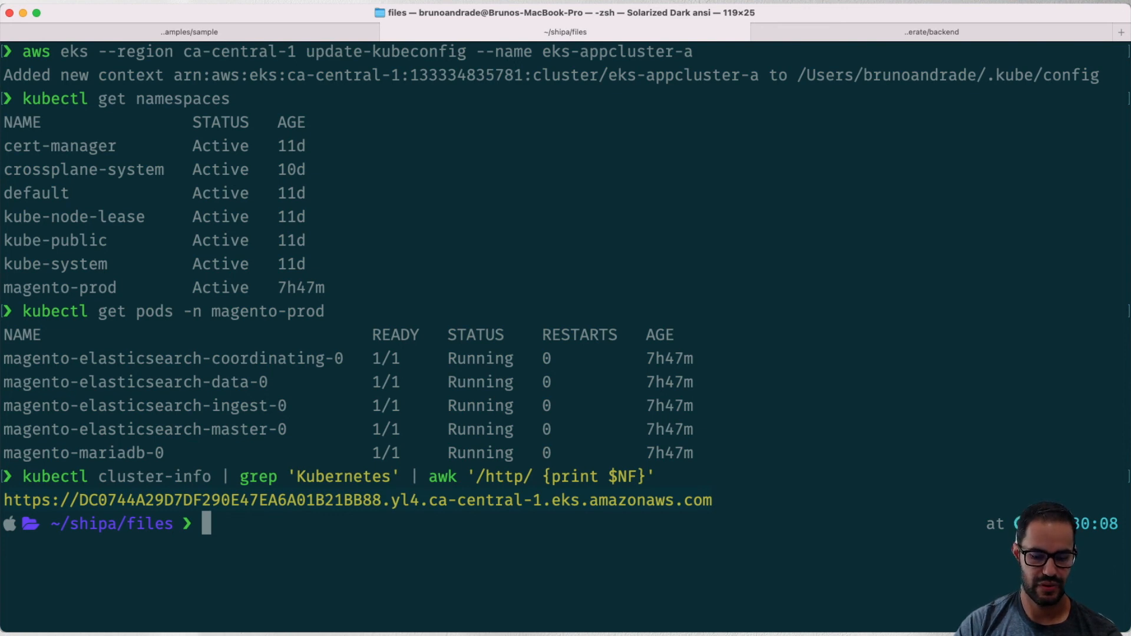
- Copy the printed control plane URL into the Kubernetes control plane field of the Shipa cluster form and generate the connection command
double_click(357, 500)
key(super+Tab)
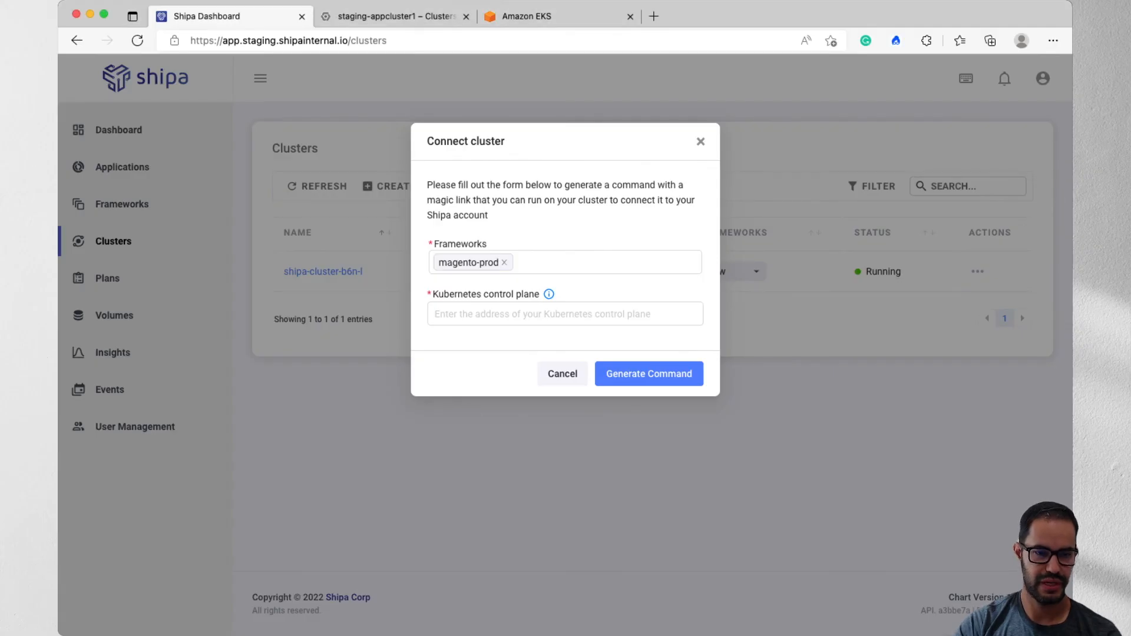
key(super+v)
key(Return)
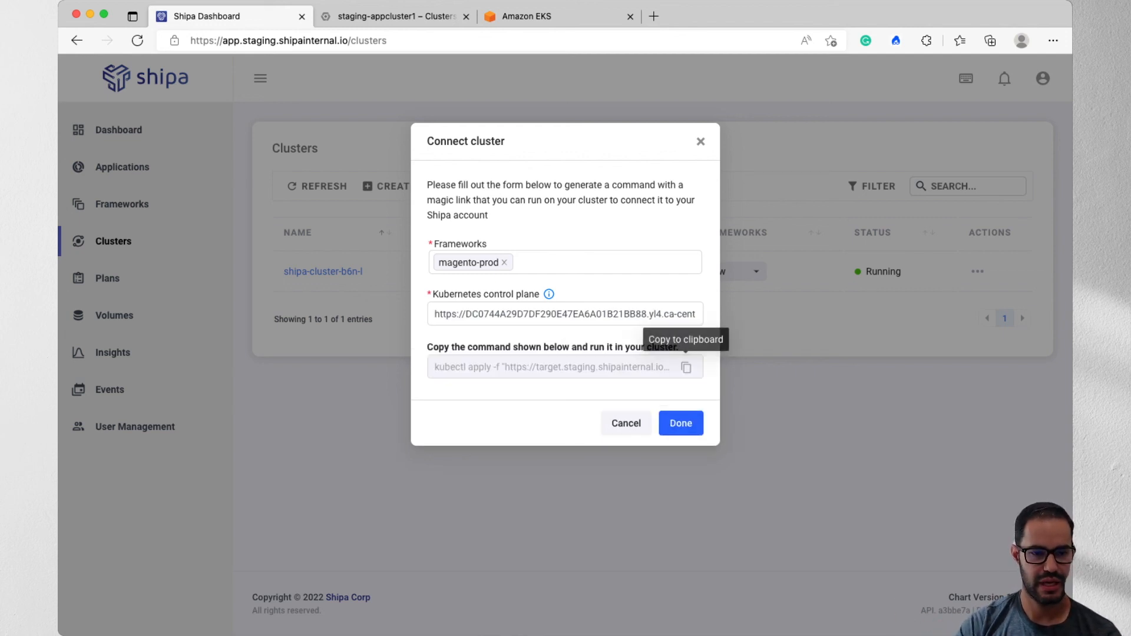
- Copy the generated kubectl apply command containing the auth token and run it in the terminal
click(686, 367)
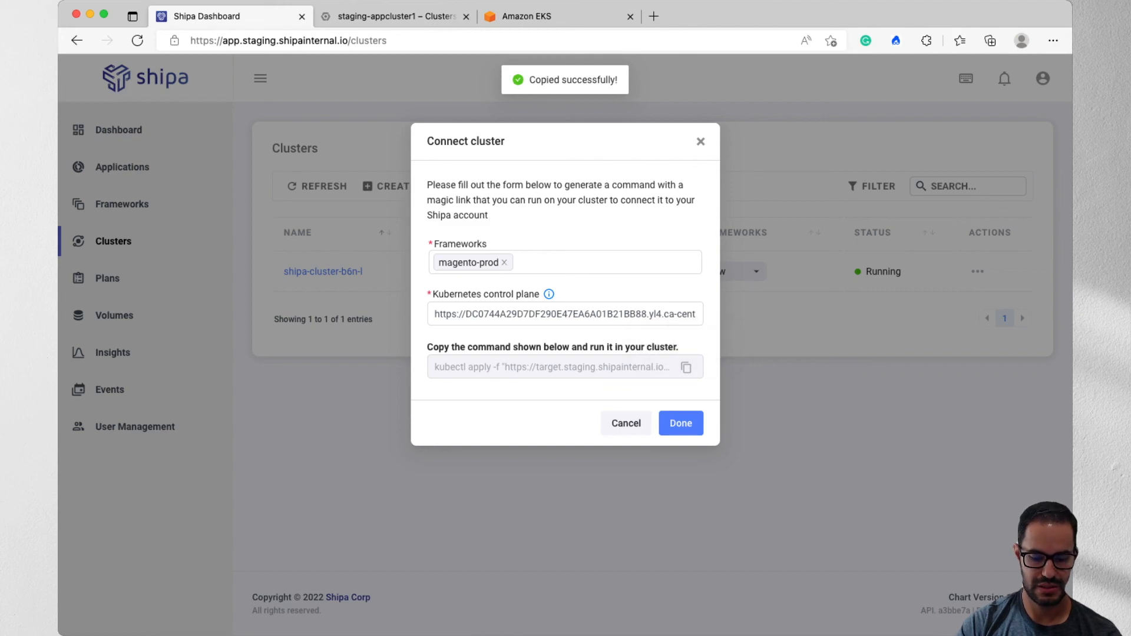
key(super+Tab)
click(206, 523)
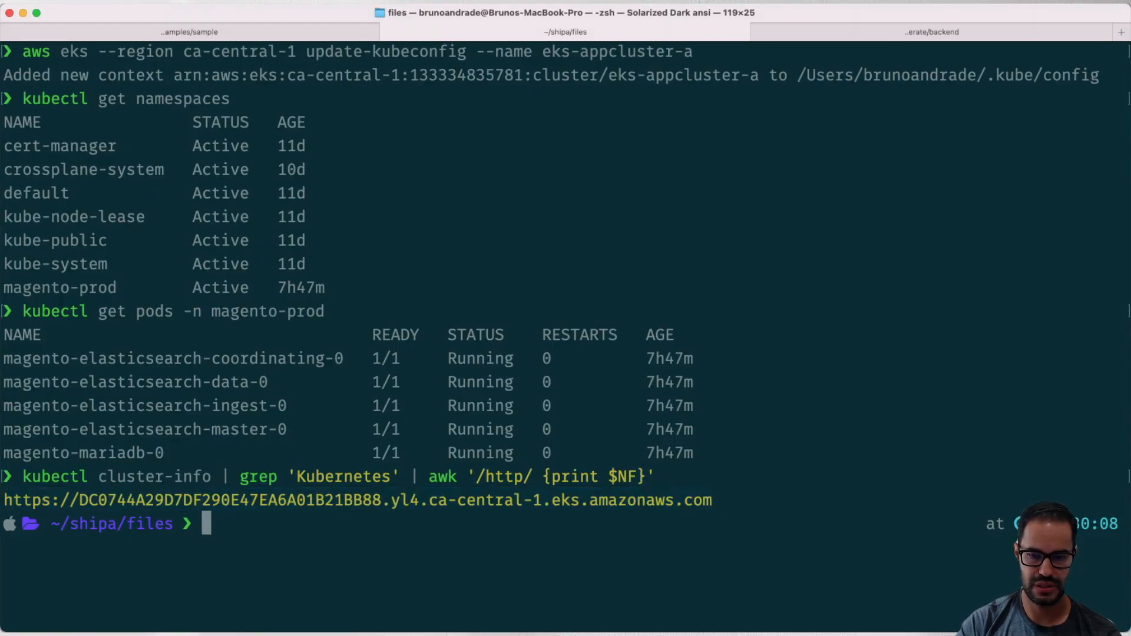
key(super+v)
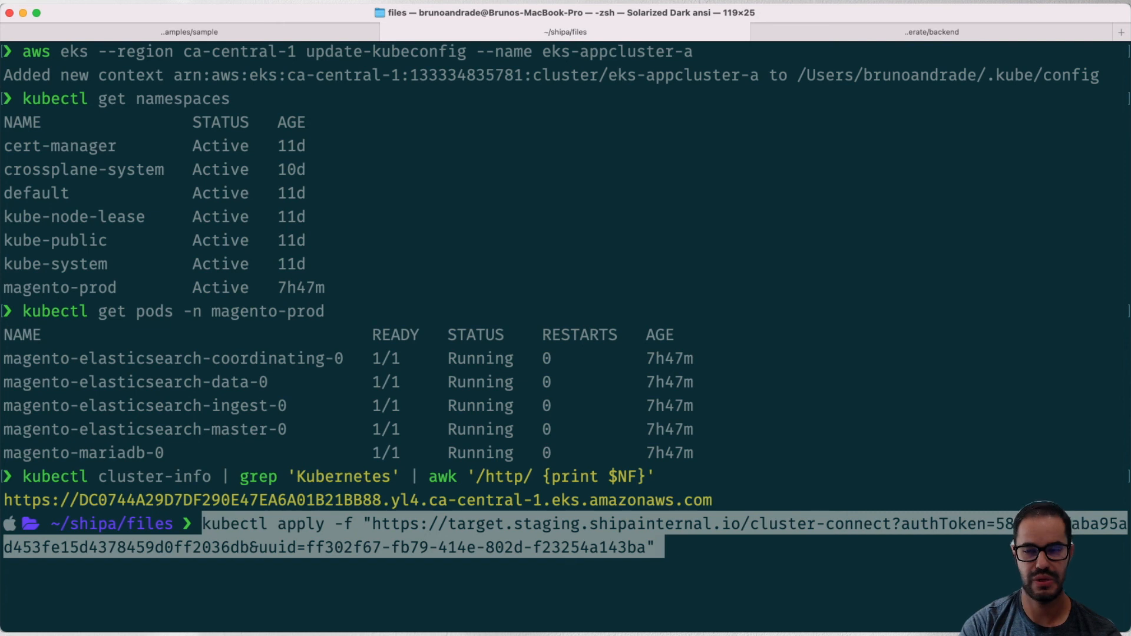
key(Return)
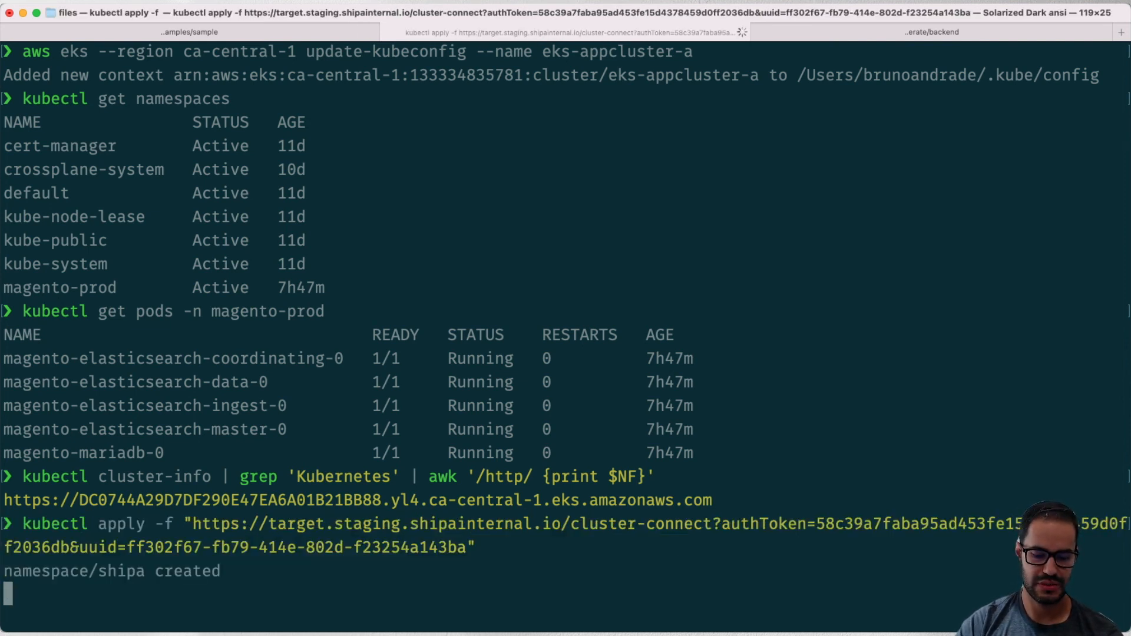
- Return to the Shipa dashboard, complete the cluster connection form and open the events list
key(super+Tab)
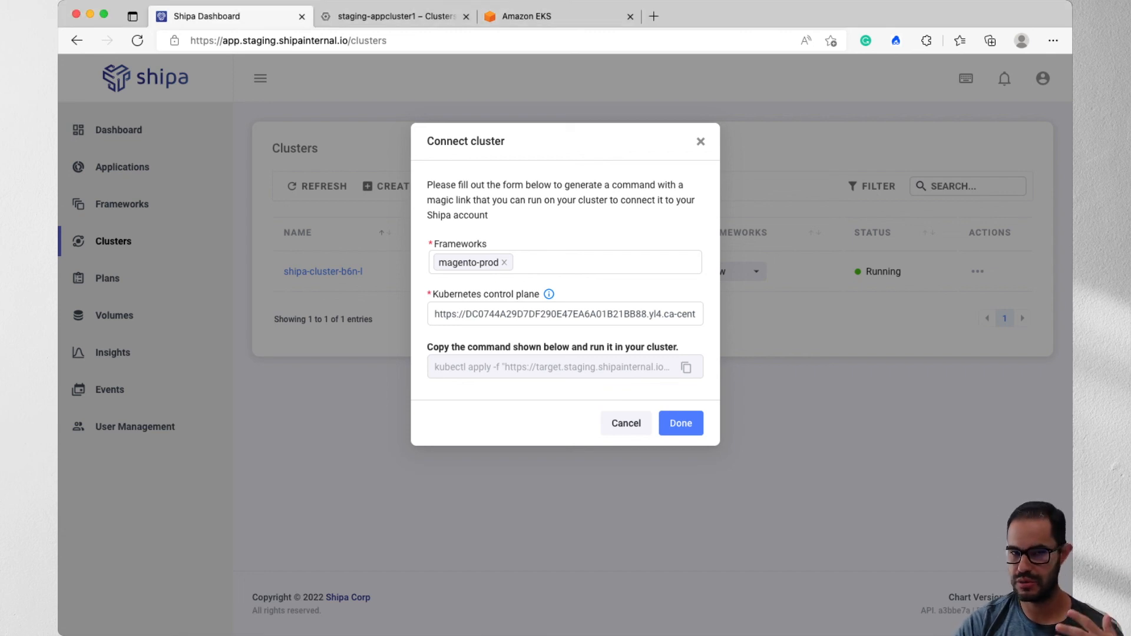
click(681, 423)
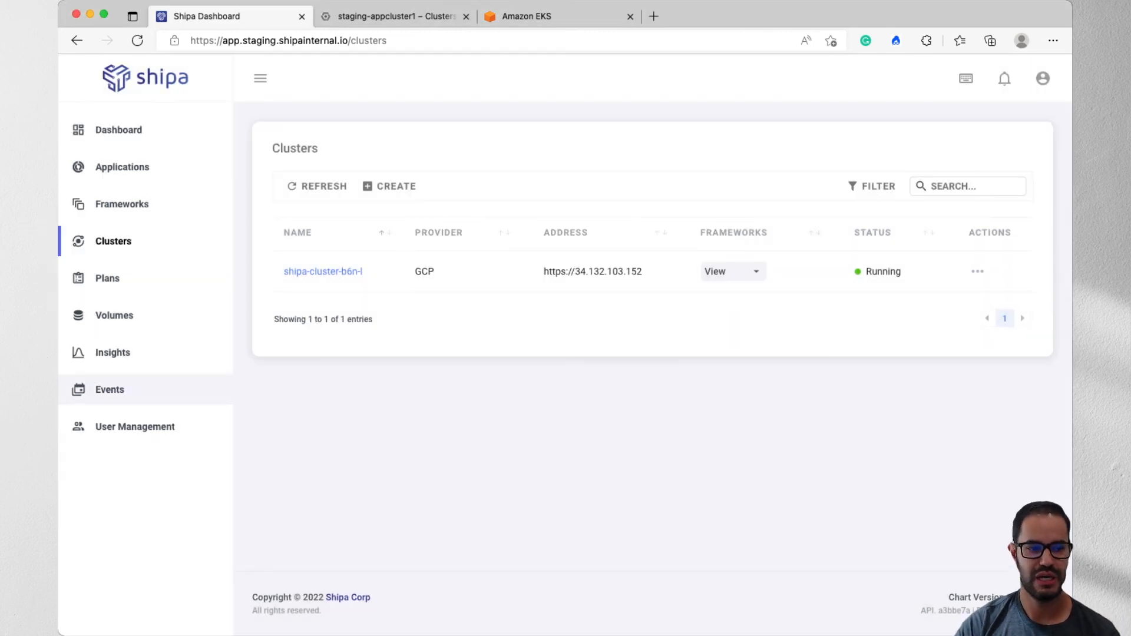
click(110, 389)
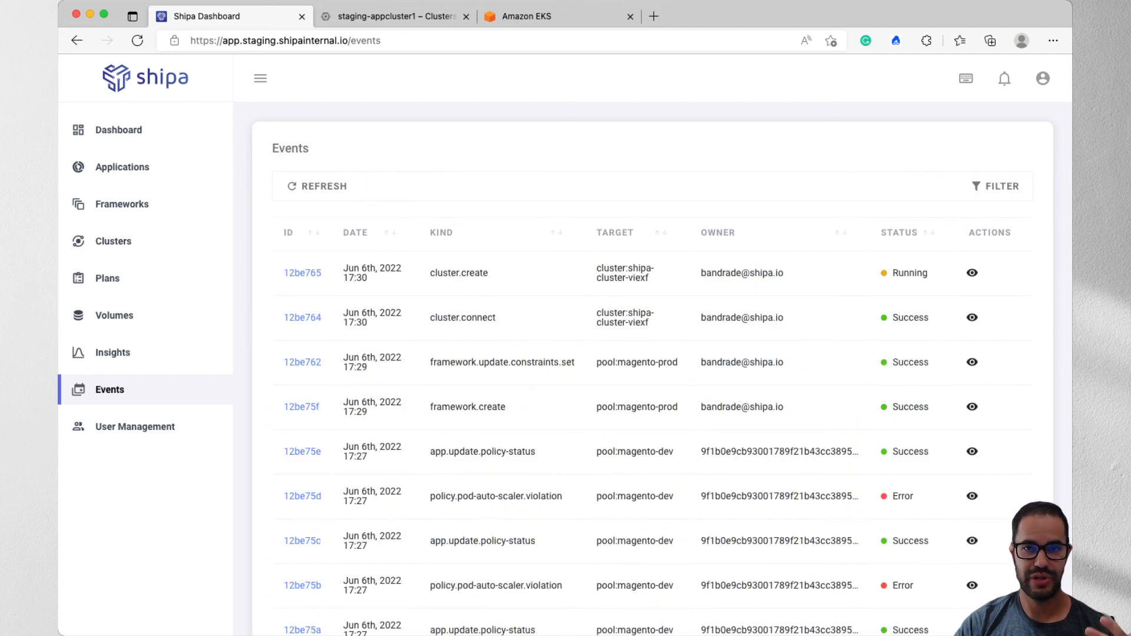
- View the logs of the elasticsearch-magento-dev application, and go to Insights
click(122, 166)
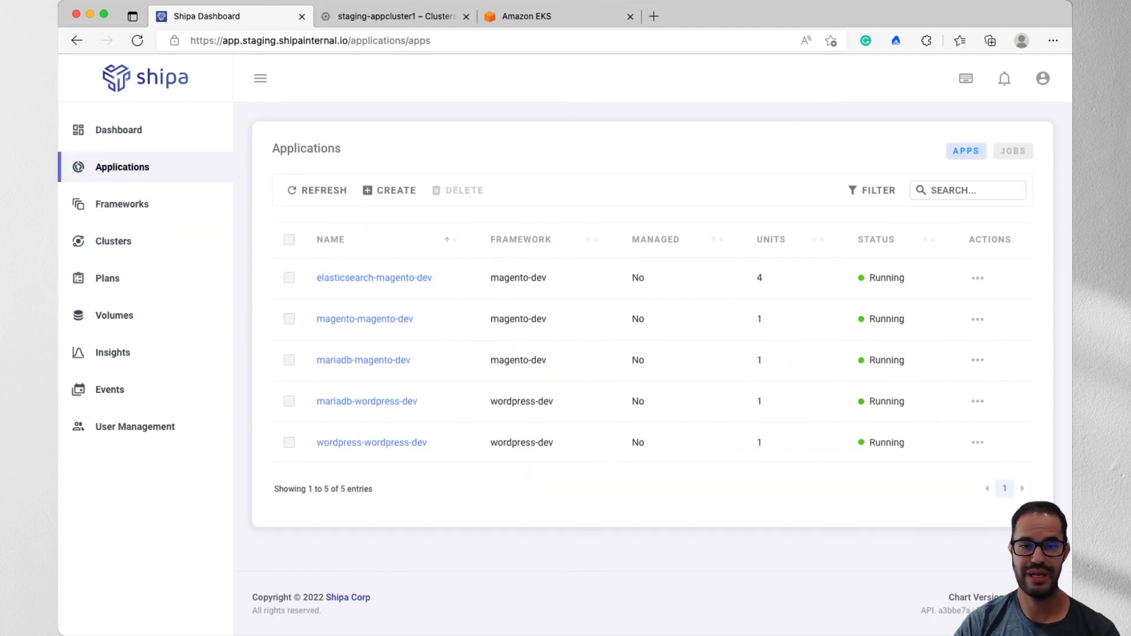
click(374, 278)
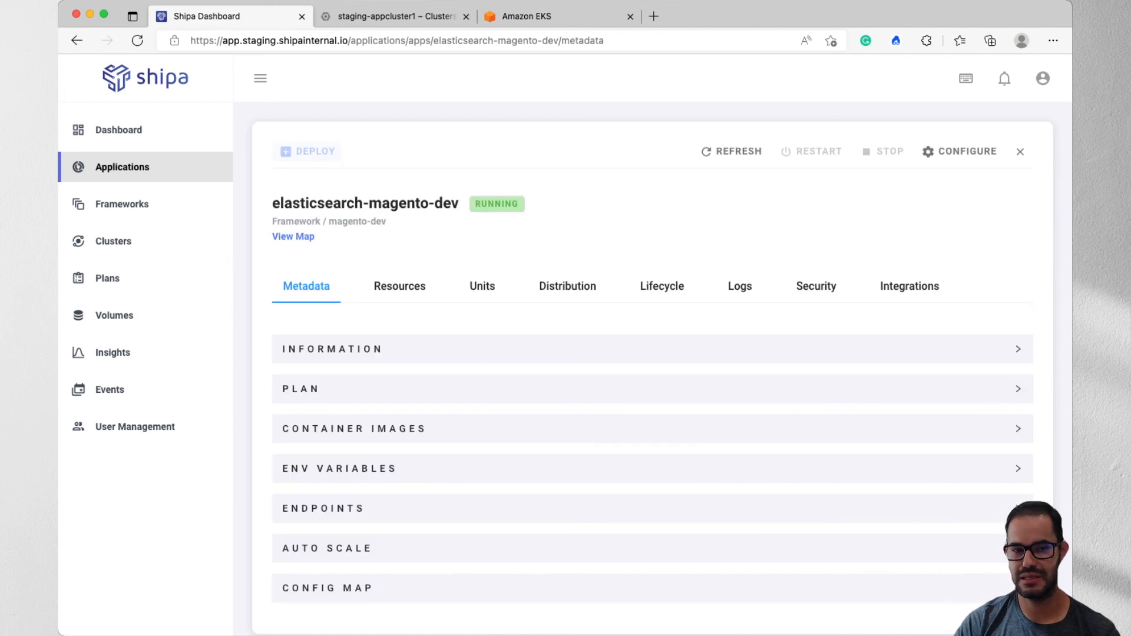
click(740, 285)
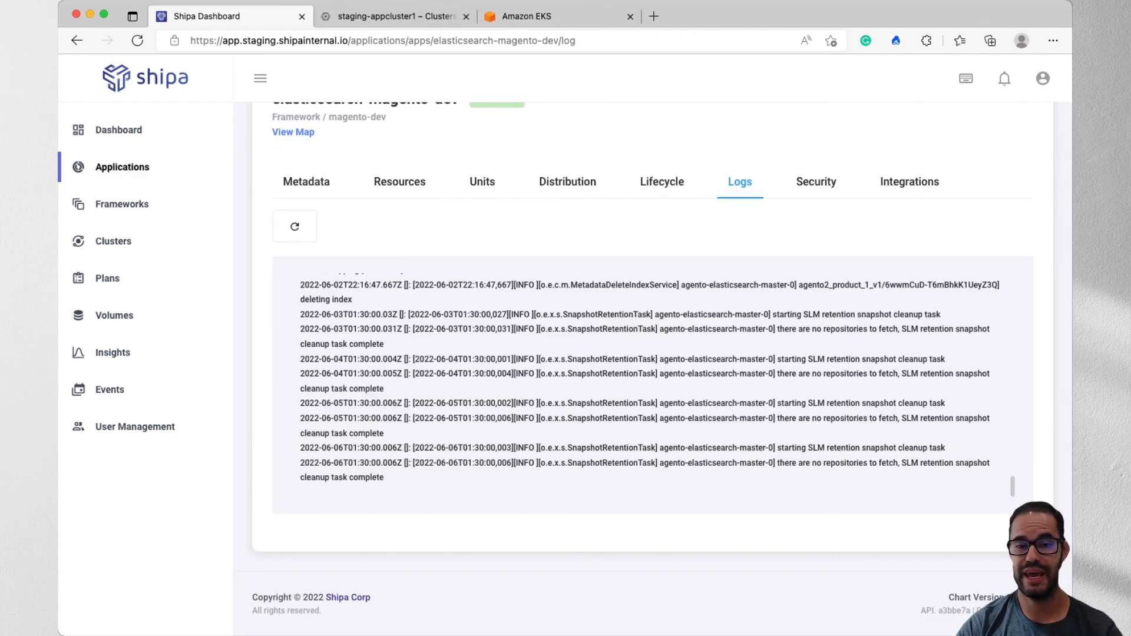
click(113, 352)
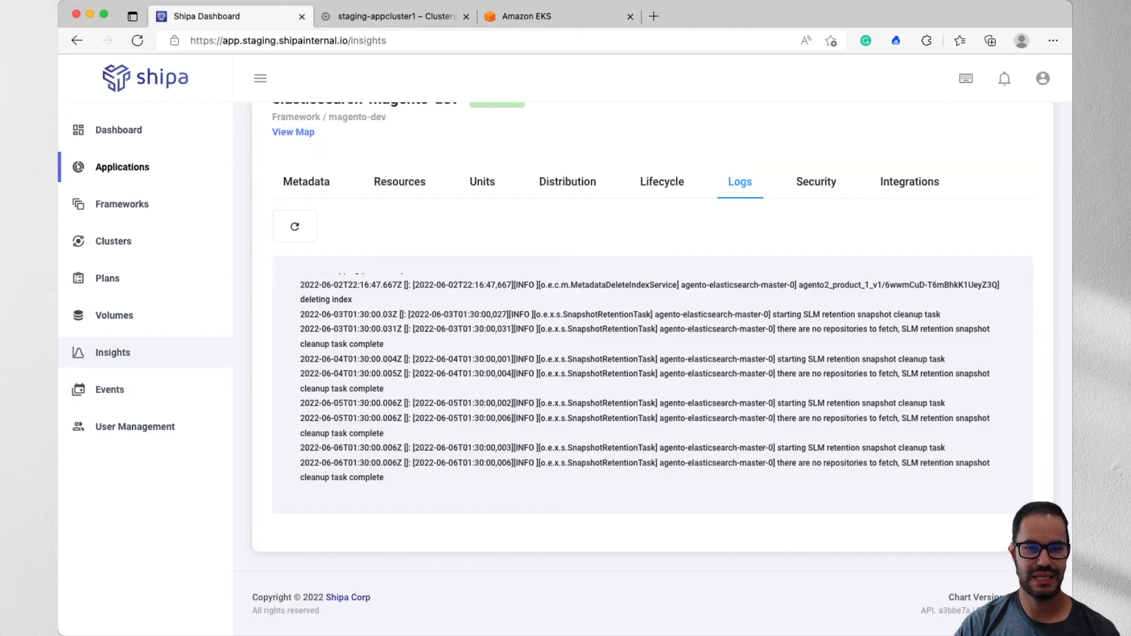